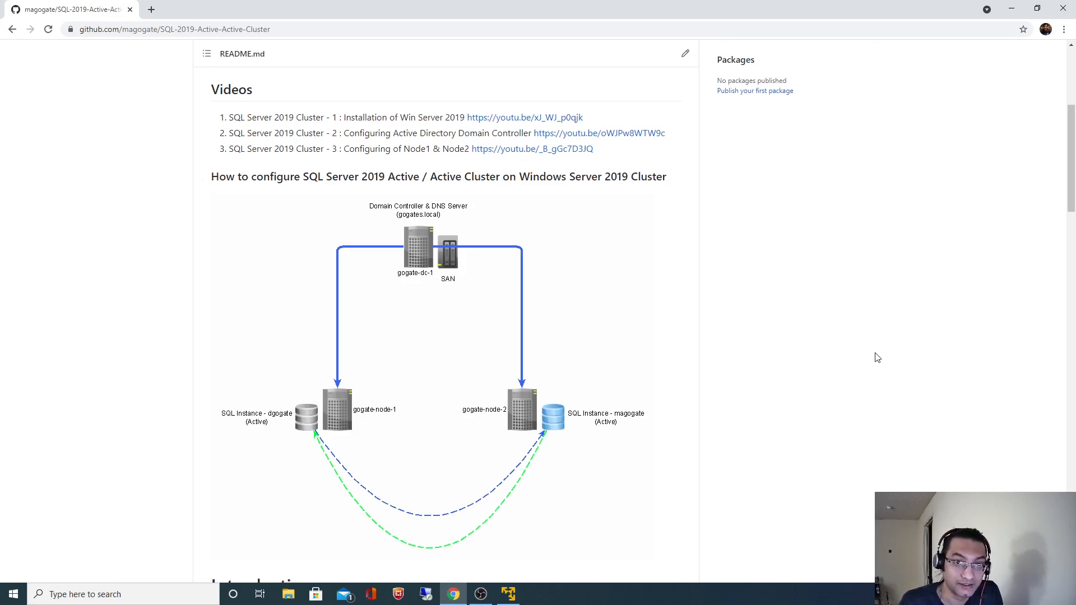
Scroll through the README in the browser to review the setup instructions.
{"action": "scroll", "coordinate": [877, 357], "scroll_direction": "down", "scroll_amount": 2}
{"action": "scroll", "coordinate": [877, 357], "scroll_direction": "down", "scroll_amount": 10}
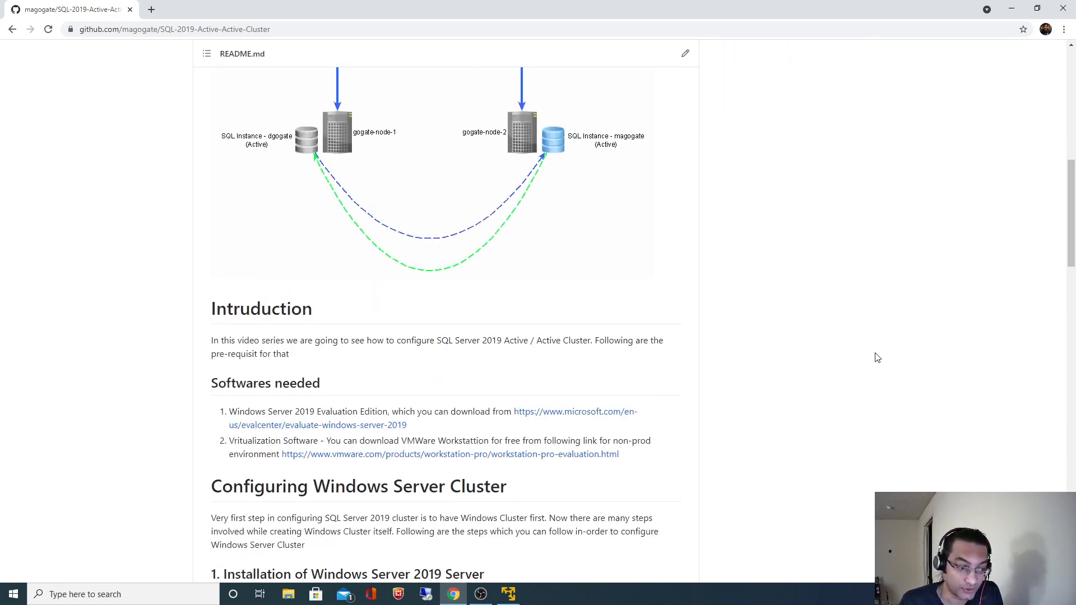
{"action": "scroll", "coordinate": [878, 358], "scroll_direction": "down", "scroll_amount": 7}
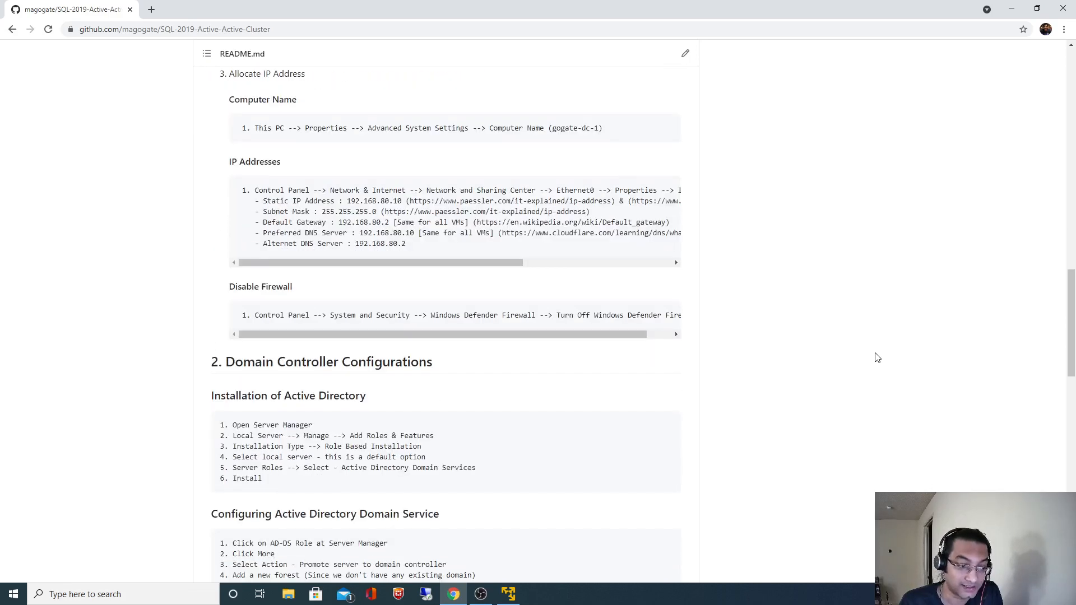
{"action": "scroll", "coordinate": [877, 358], "scroll_direction": "down", "scroll_amount": 7}
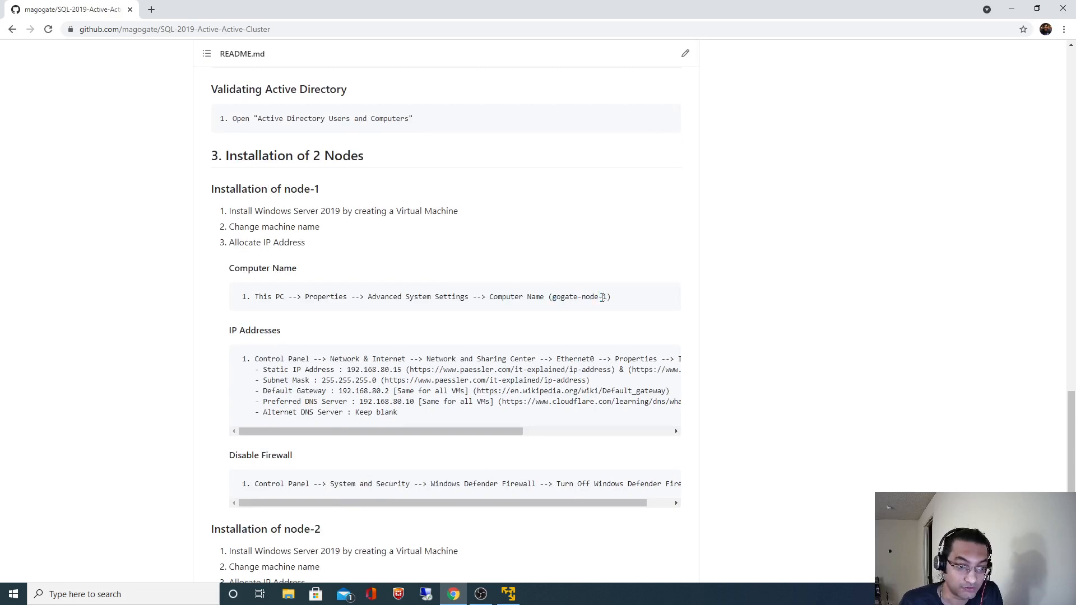
{"action": "scroll", "coordinate": [861, 340], "scroll_direction": "down", "scroll_amount": 3}
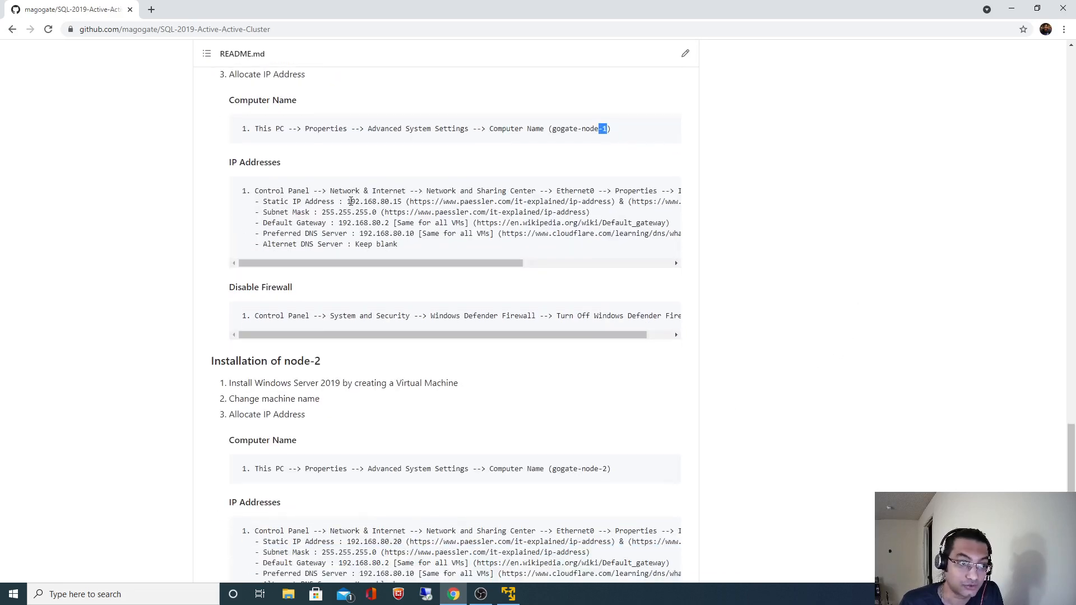
{"action": "left_click", "coordinate": [801, 287]}
{"action": "scroll", "coordinate": [801, 288], "scroll_direction": "up", "scroll_amount": 15}
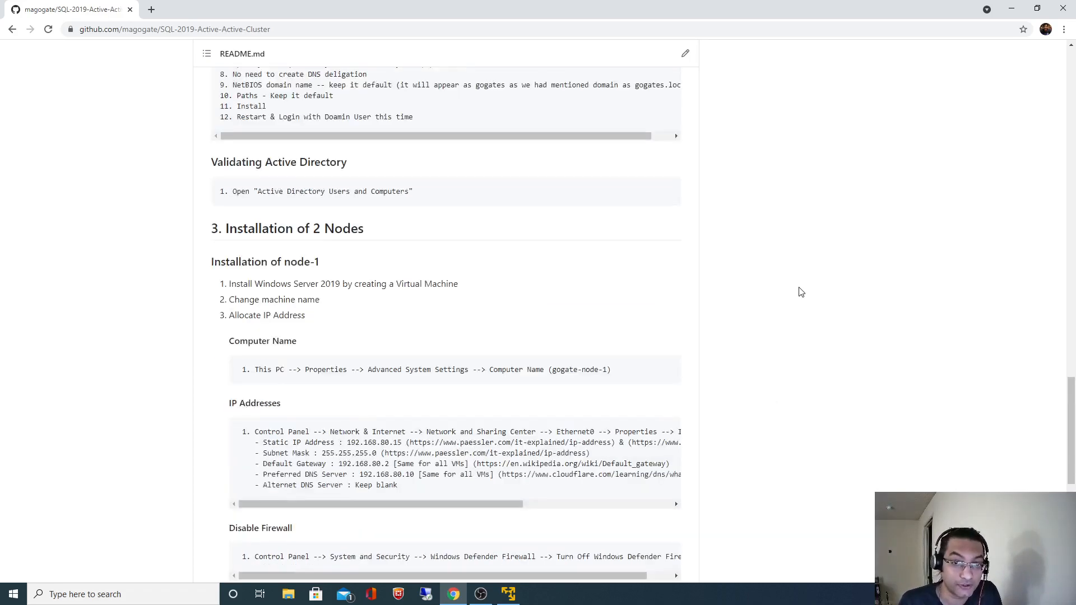
{"action": "scroll", "coordinate": [801, 292], "scroll_direction": "up", "scroll_amount": 13}
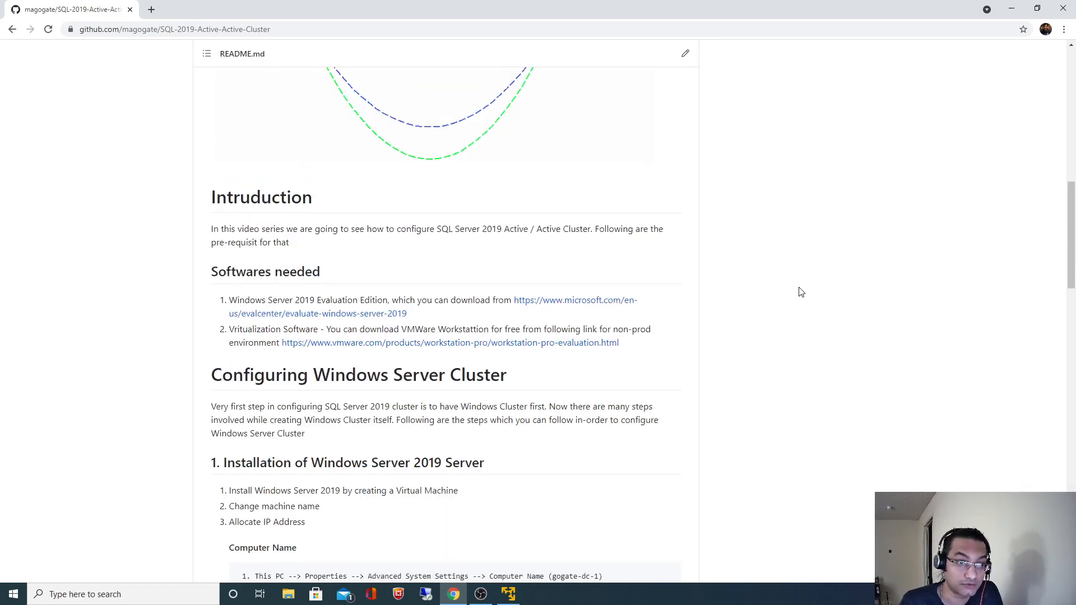
{"action": "scroll", "coordinate": [770, 303], "scroll_direction": "up", "scroll_amount": 2}
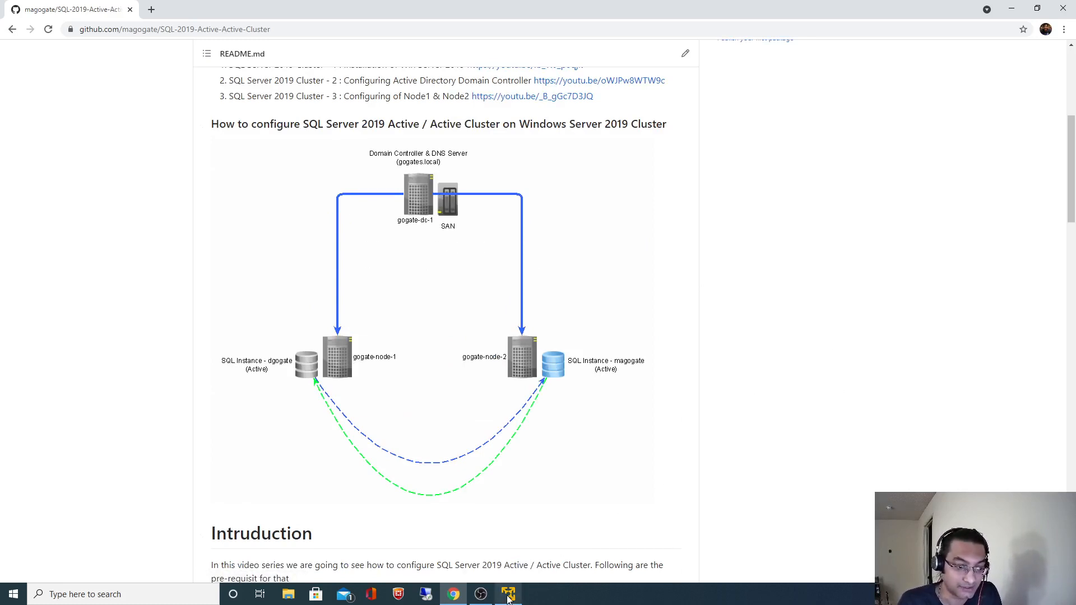
Start a new VM that installs the OS later, with Windows Server 2019 as the guest.
{"action": "left_click", "coordinate": [508, 599]}
{"action": "left_click", "coordinate": [805, 327]}
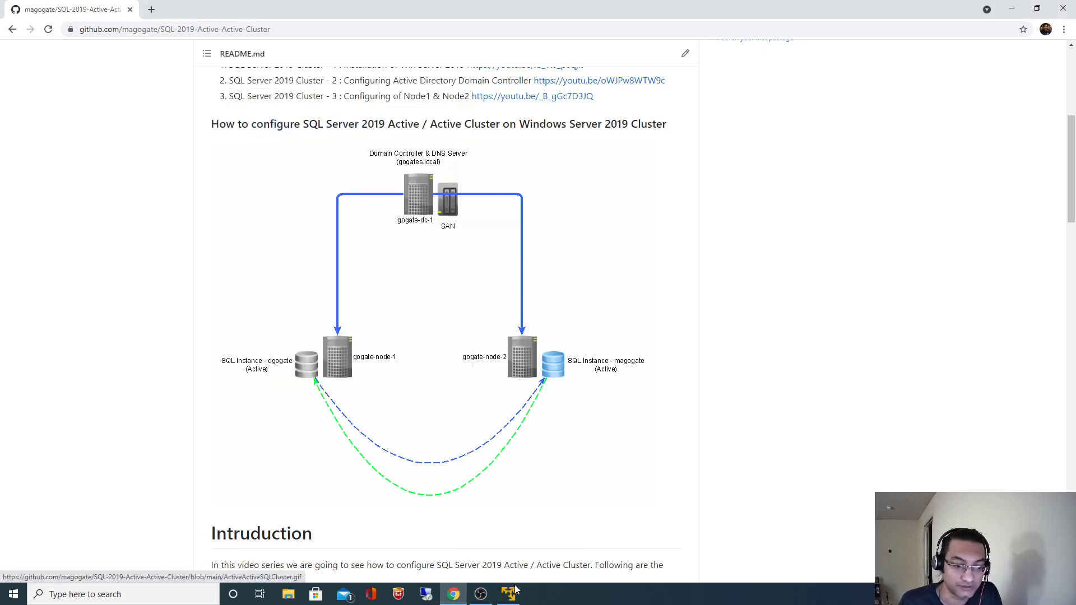
{"action": "key", "text": "alt+Tab"}
{"action": "left_click", "coordinate": [344, 162]}
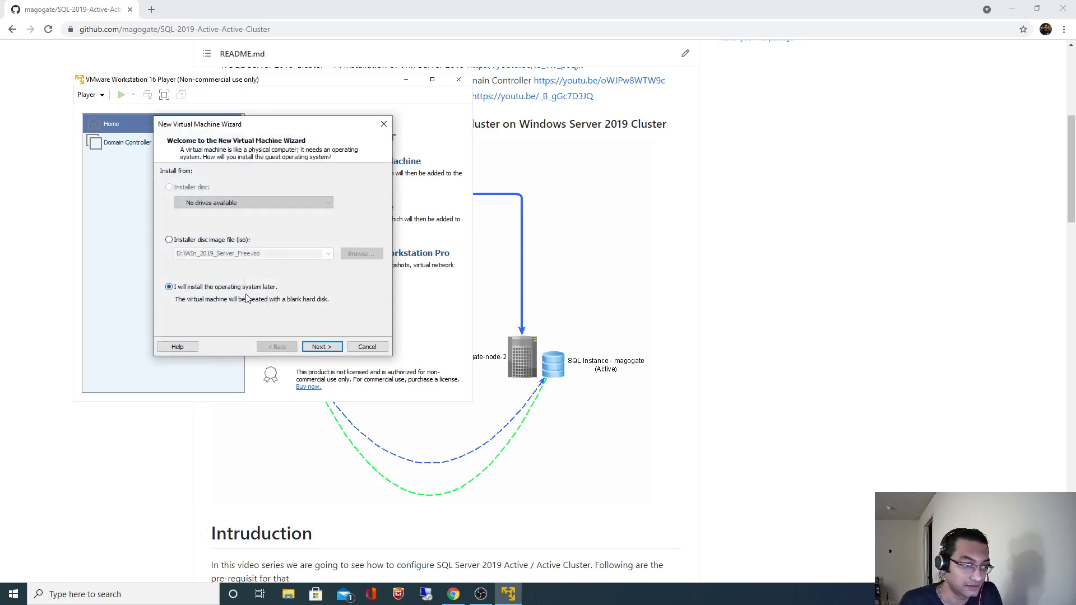
{"action": "left_click", "coordinate": [321, 345]}
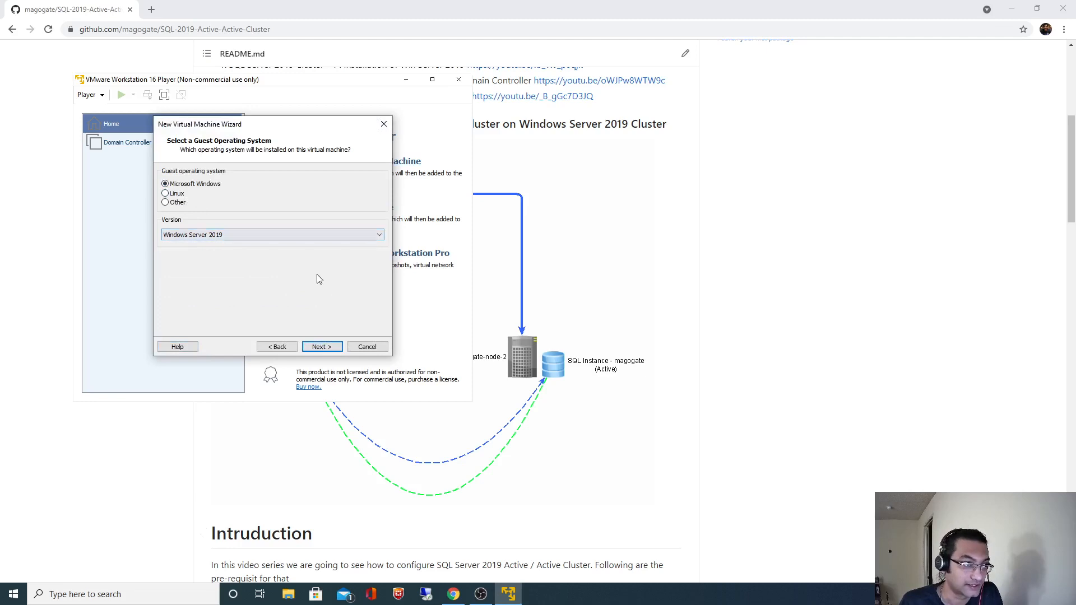
{"action": "left_click", "coordinate": [320, 346]}
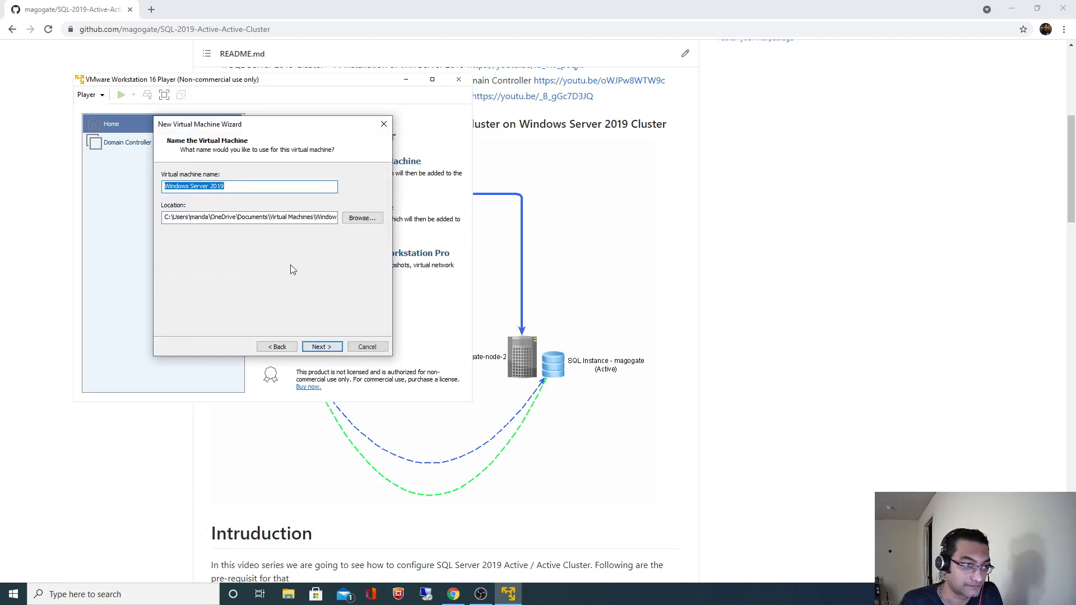
Set the VM location to the node1 folder on drive E: (E:\VirualMachines\node1).
{"action": "left_click", "coordinate": [362, 217]}
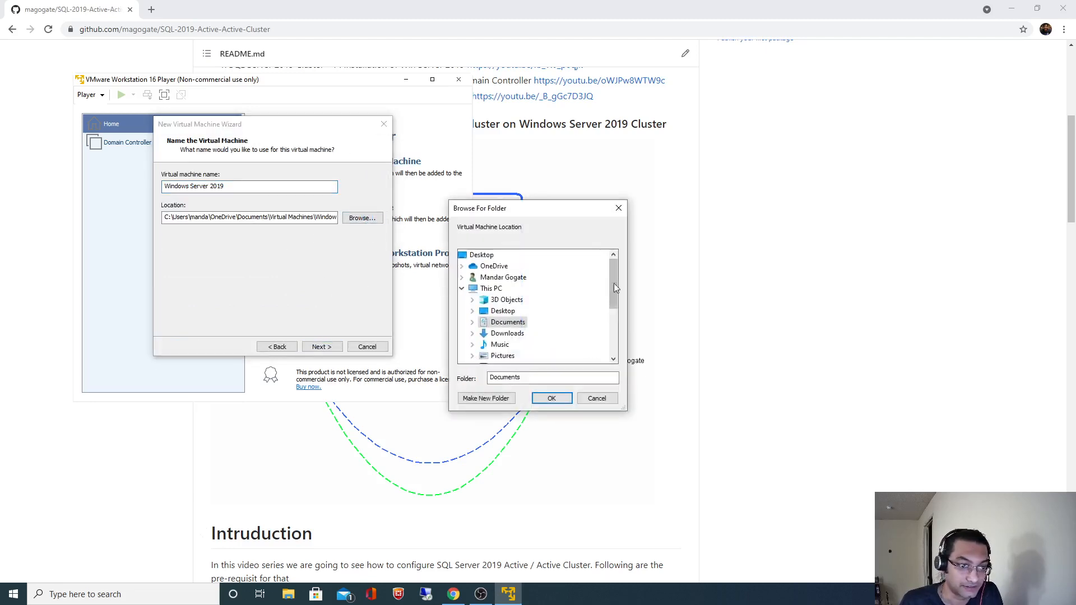
{"action": "left_click_drag", "start_coordinate": [614, 283], "coordinate": [613, 323]}
{"action": "double_click", "coordinate": [531, 323]}
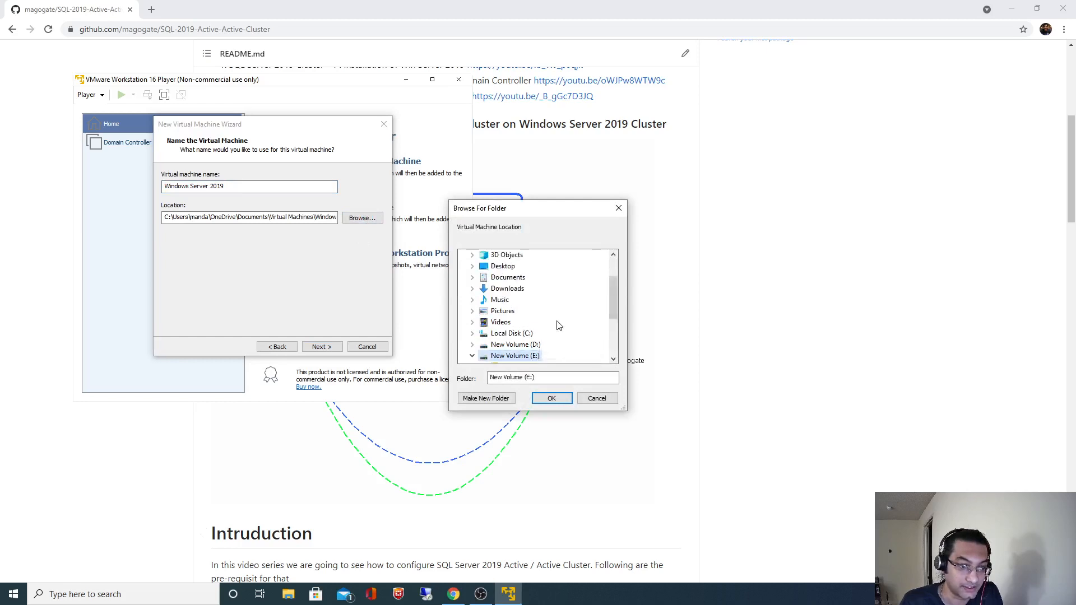
{"action": "left_click", "coordinate": [522, 345]}
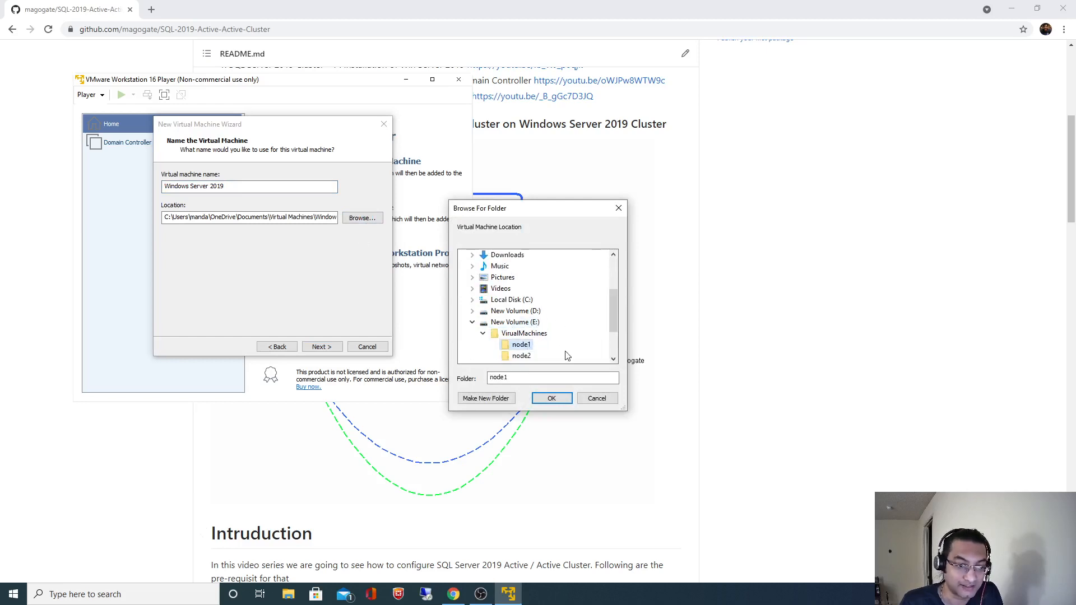
{"action": "left_click", "coordinate": [552, 398]}
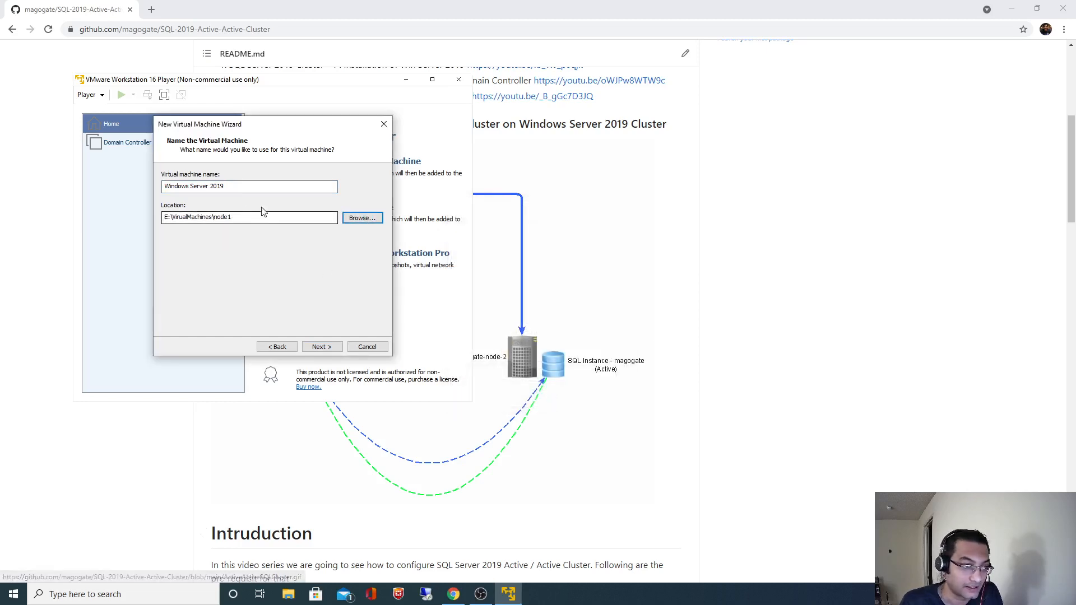
Copy gogate-node-1 from the README and use it as the VM name.
{"action": "left_click", "coordinate": [759, 295]}
{"action": "scroll", "coordinate": [738, 351], "scroll_direction": "down", "scroll_amount": 12}
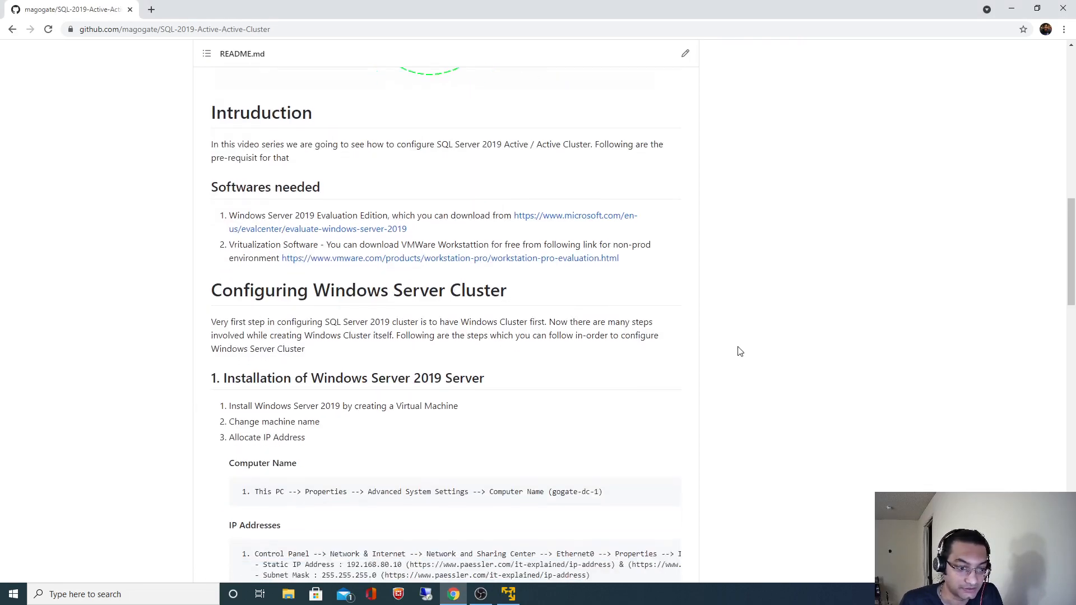
{"action": "scroll", "coordinate": [737, 351], "scroll_direction": "down", "scroll_amount": 7}
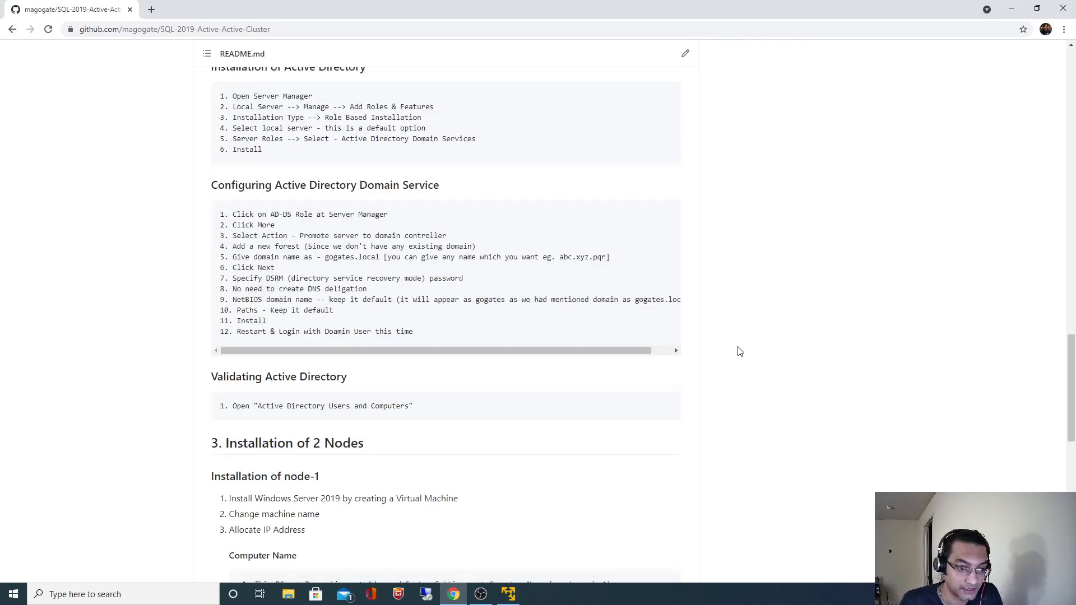
{"action": "scroll", "coordinate": [737, 351], "scroll_direction": "down", "scroll_amount": 7}
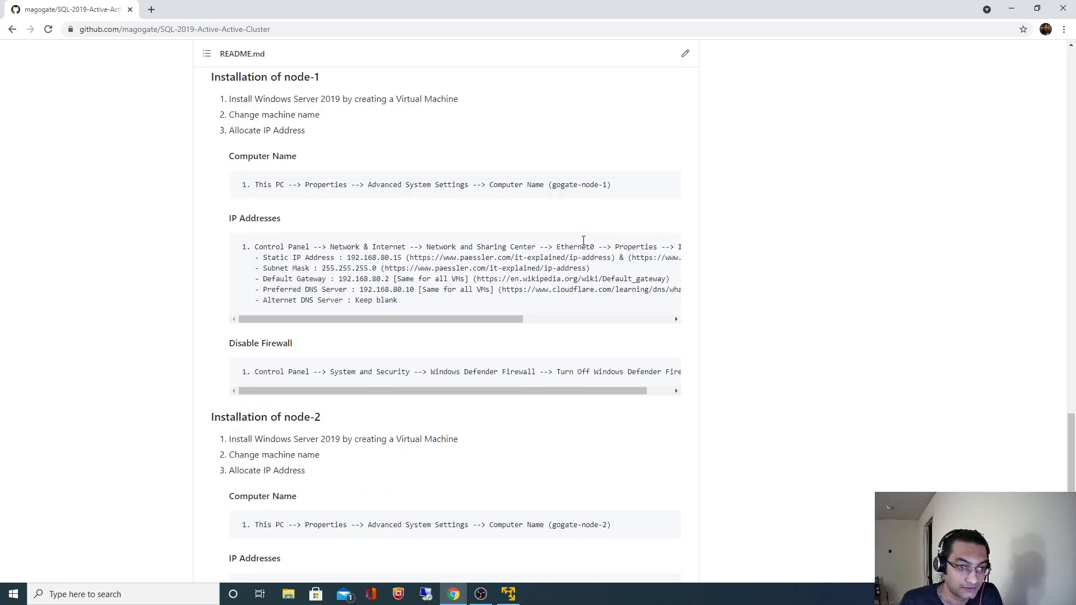
{"action": "left_click_drag", "start_coordinate": [546, 184], "coordinate": [607, 188]}
{"action": "key", "text": "ctrl+c"}
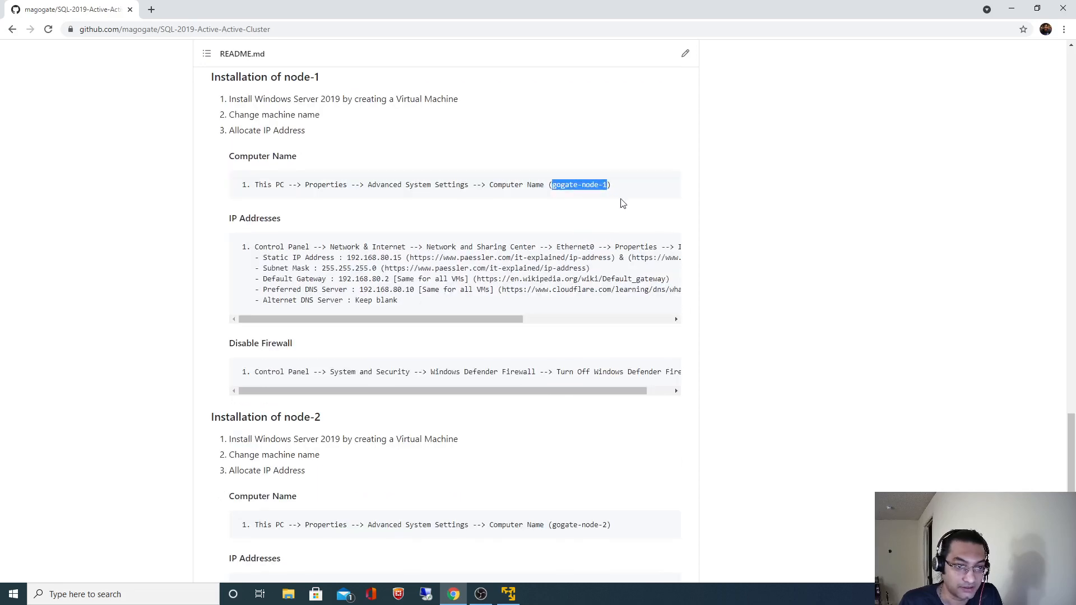
{"action": "key", "text": "alt+Tab"}
{"action": "left_click_drag", "start_coordinate": [226, 187], "coordinate": [164, 189]}
{"action": "key", "text": "ctrl+v"}
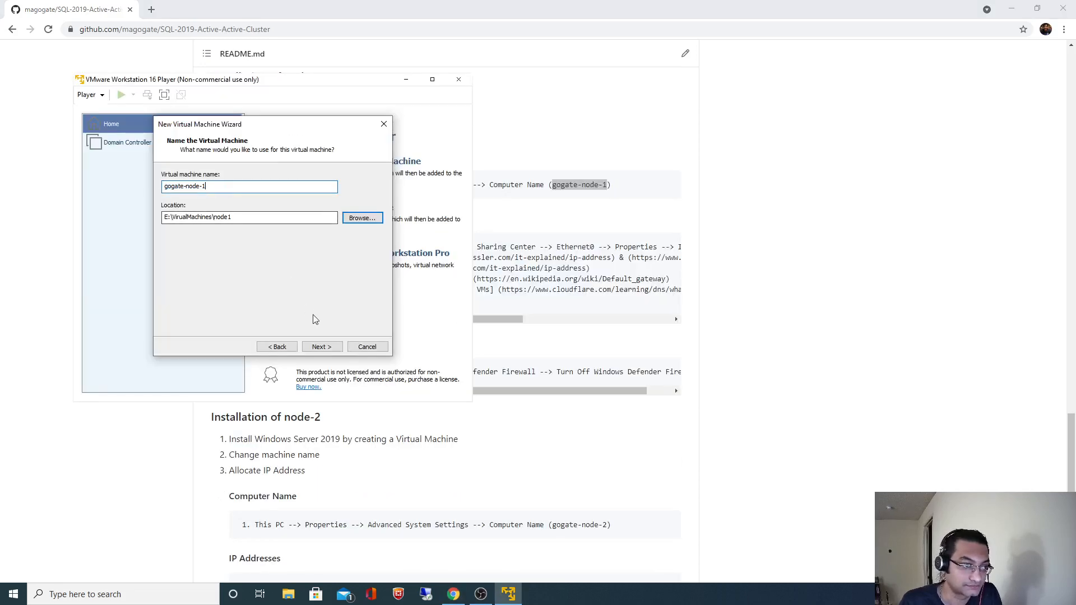
Make the virtual disk 50 GB, stored as a single file.
{"action": "left_click", "coordinate": [321, 346]}
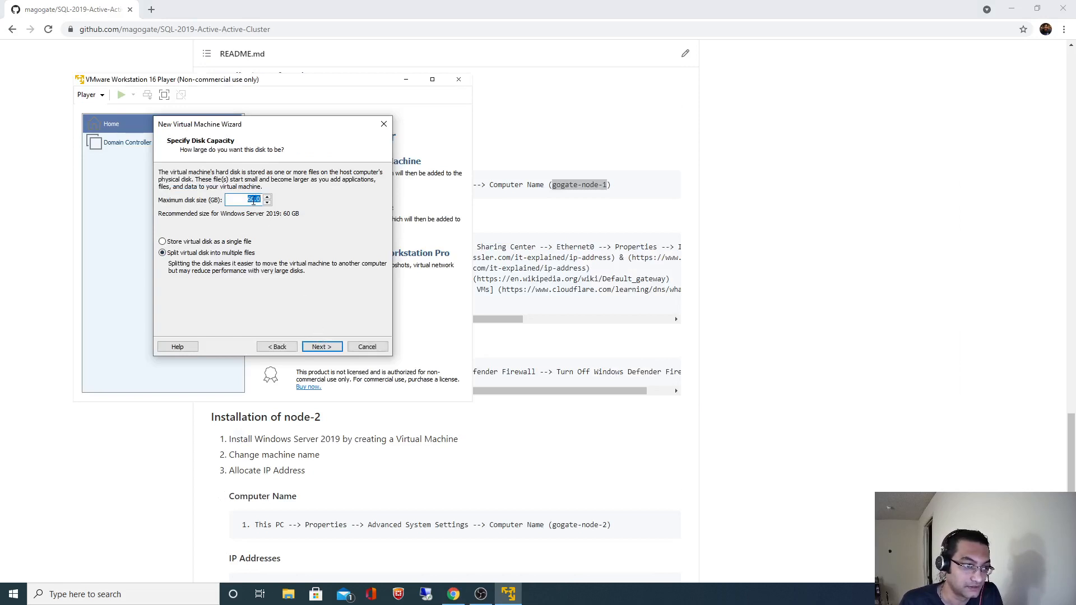
{"action": "type", "text": "50"}
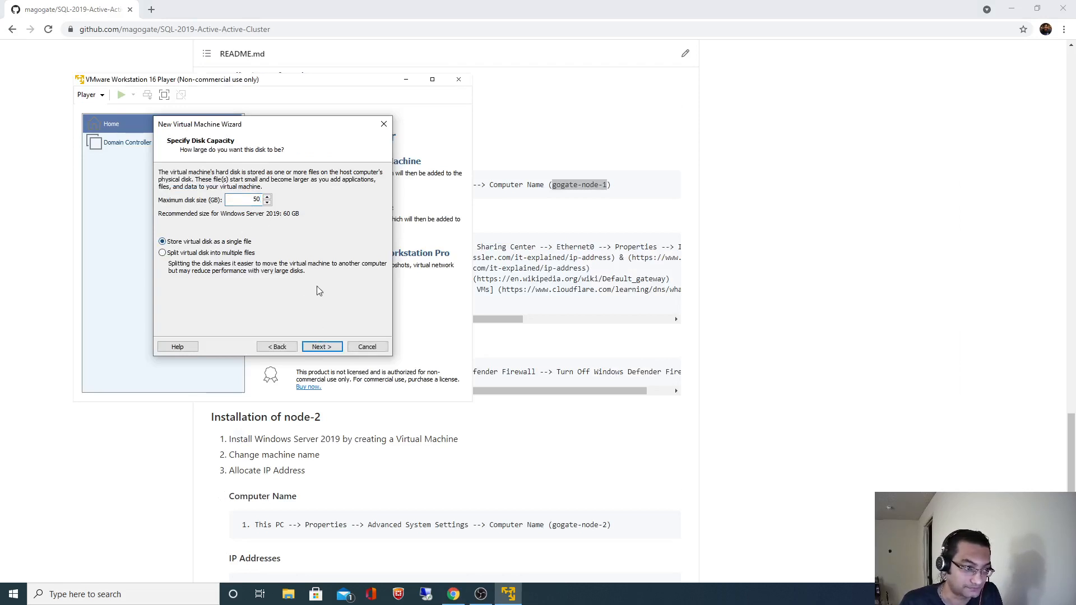
{"action": "left_click", "coordinate": [313, 347]}
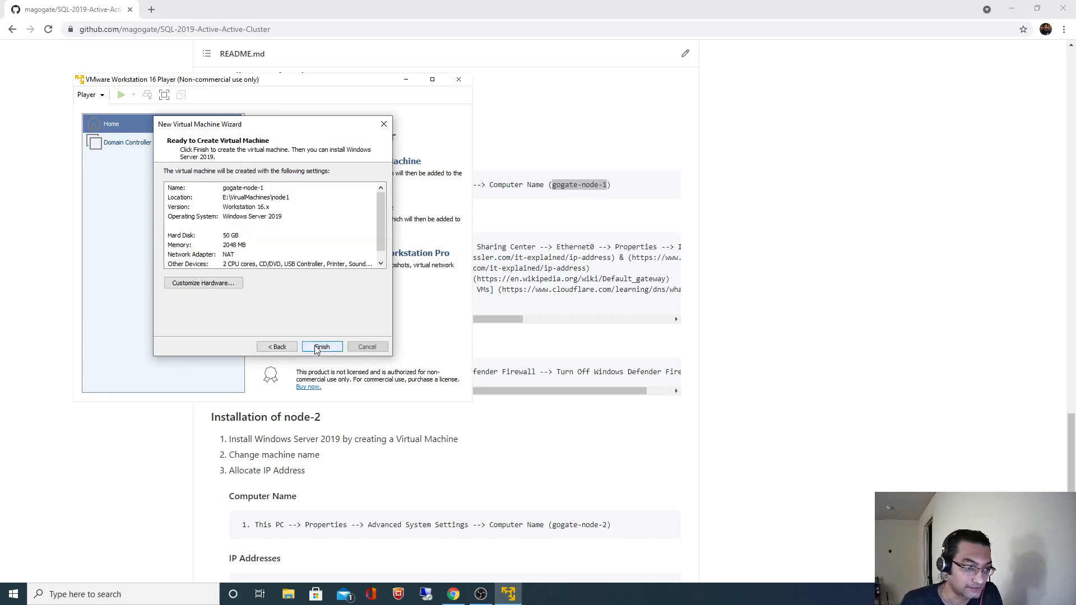
In hardware settings, raise memory to about 3 GB and attach the Windows Server 2019 ISO.
{"action": "left_click", "coordinate": [204, 285]}
{"action": "left_click_drag", "start_coordinate": [290, 180], "coordinate": [290, 174]}
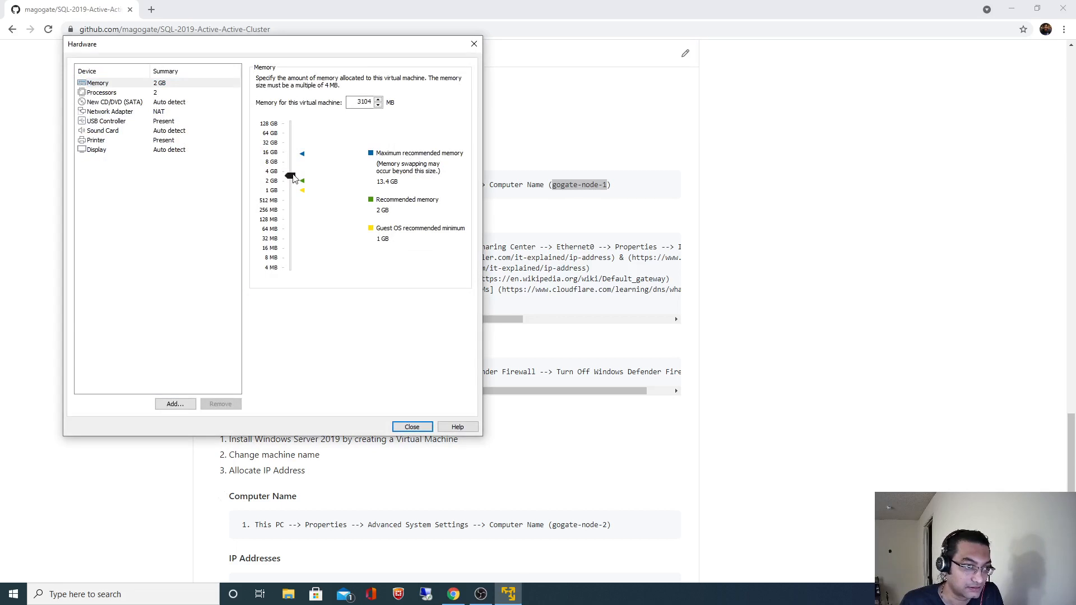
{"action": "left_click", "coordinate": [107, 111]}
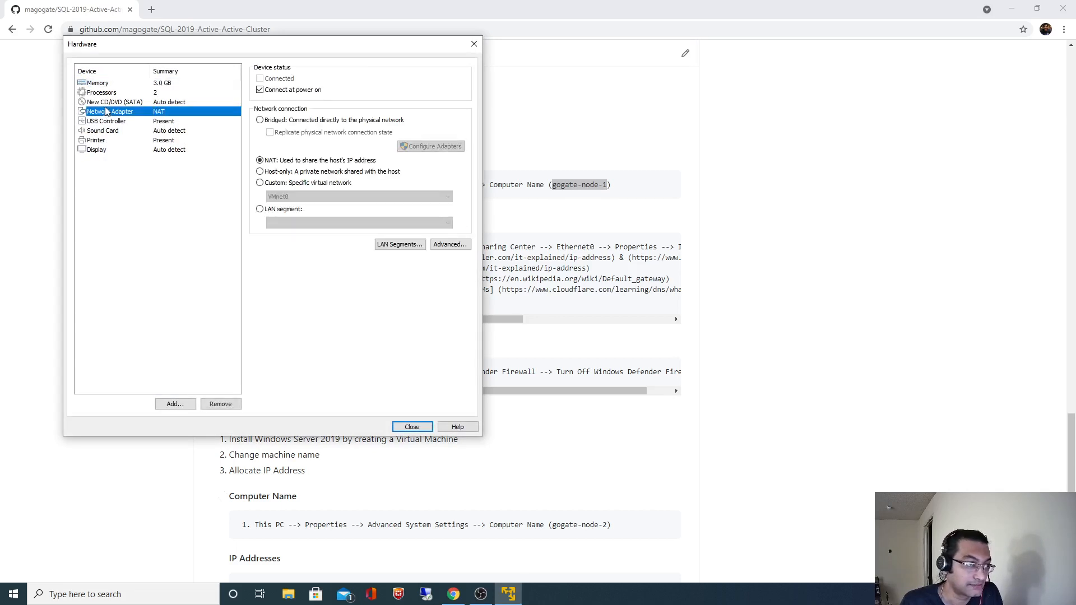
{"action": "left_click", "coordinate": [114, 104]}
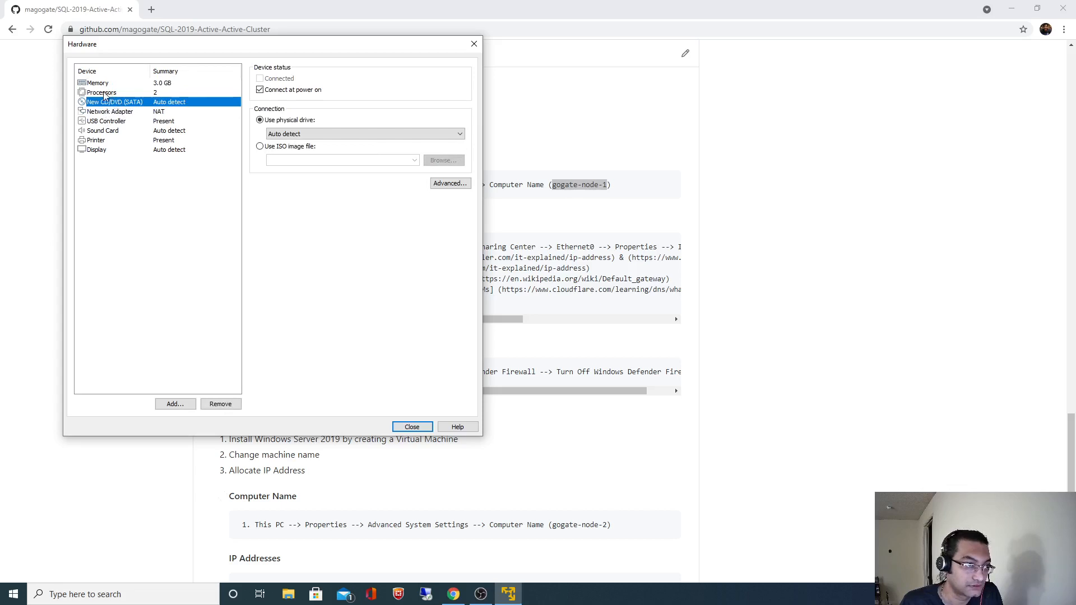
{"action": "left_click", "coordinate": [103, 94]}
{"action": "left_click", "coordinate": [106, 104]}
{"action": "left_click", "coordinate": [280, 147]}
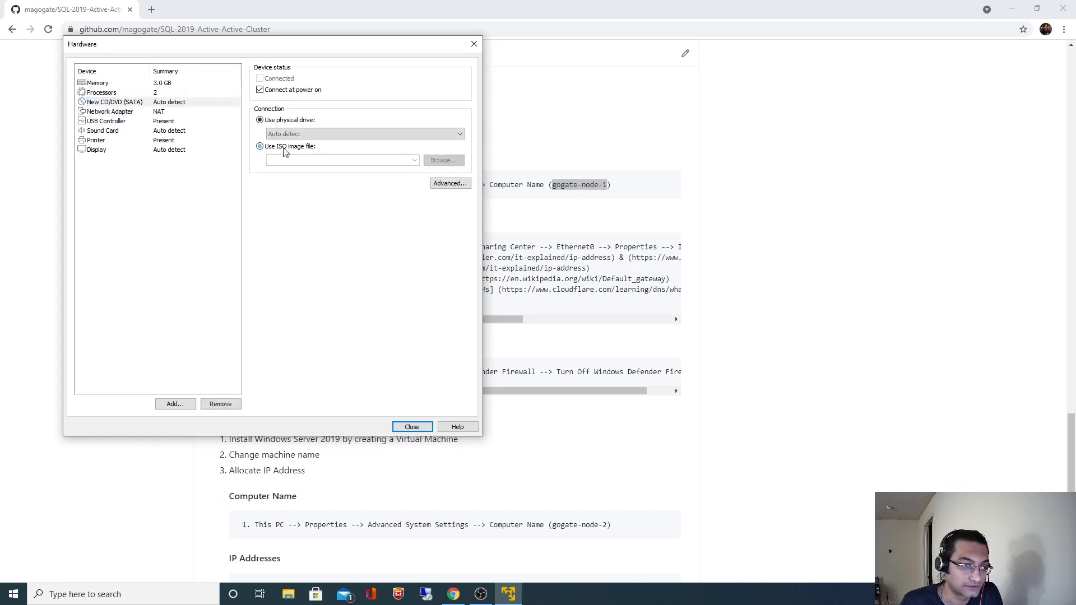
{"action": "left_click", "coordinate": [414, 161]}
{"action": "left_click", "coordinate": [373, 171]}
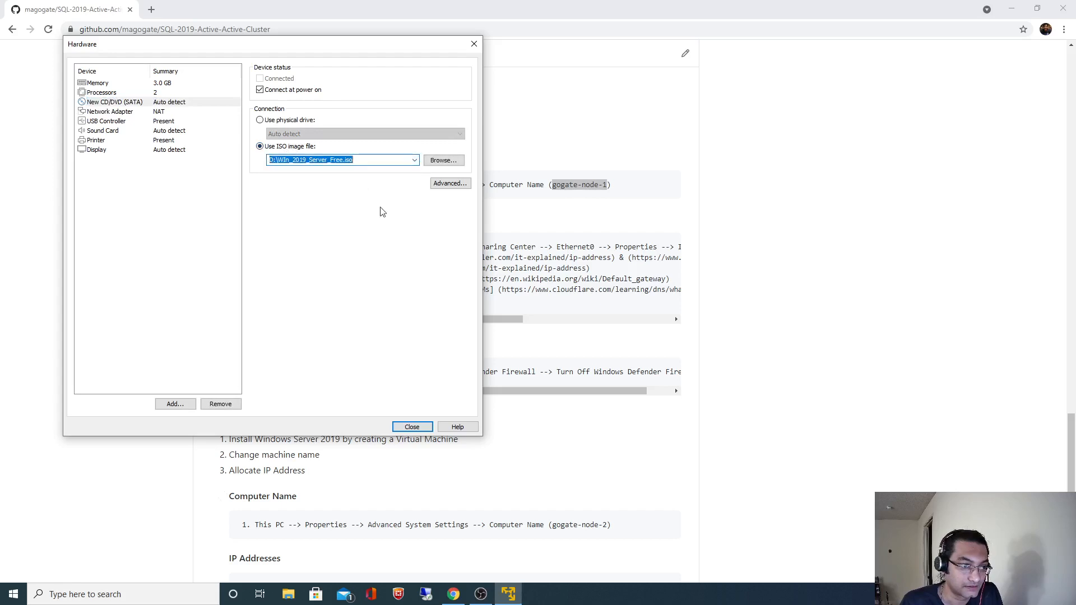
{"action": "left_click", "coordinate": [410, 426]}
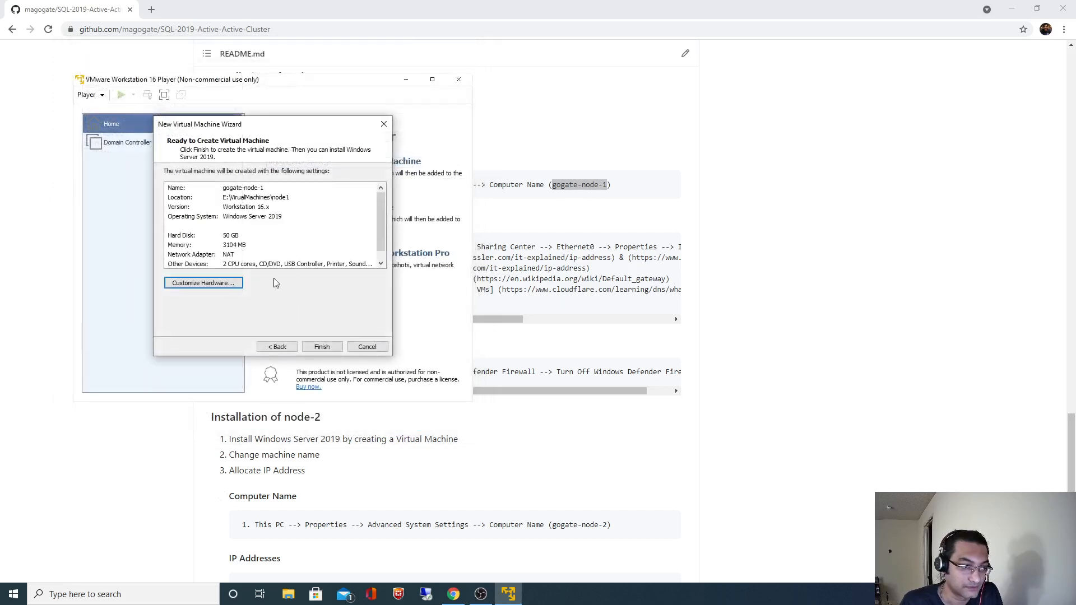
Raise the VM memory to 4 GB and finish creating the virtual machine.
{"action": "left_click", "coordinate": [238, 282]}
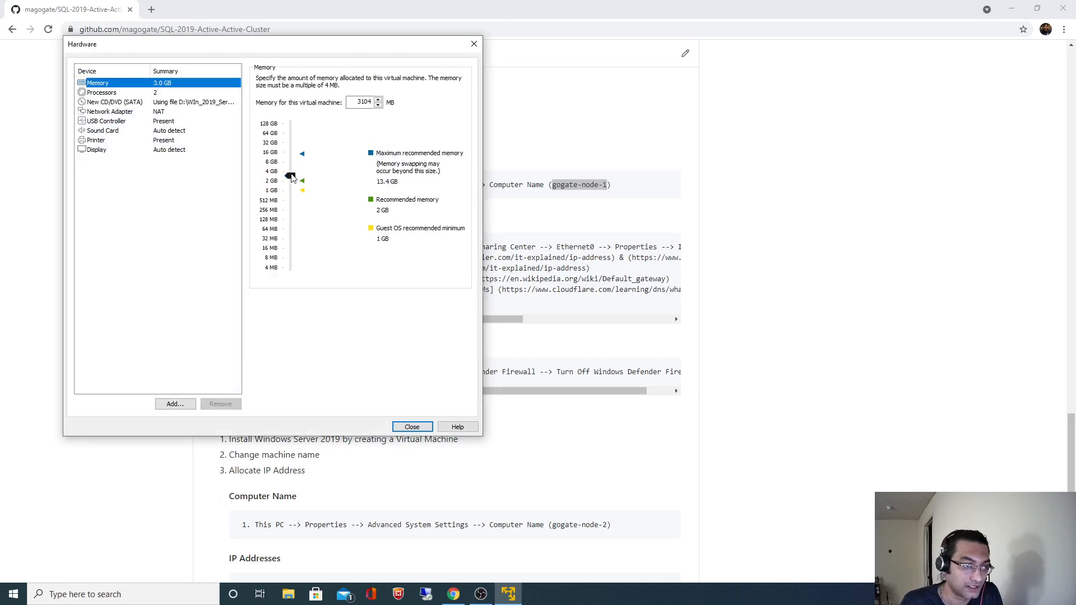
{"action": "left_click_drag", "start_coordinate": [291, 177], "coordinate": [295, 169]}
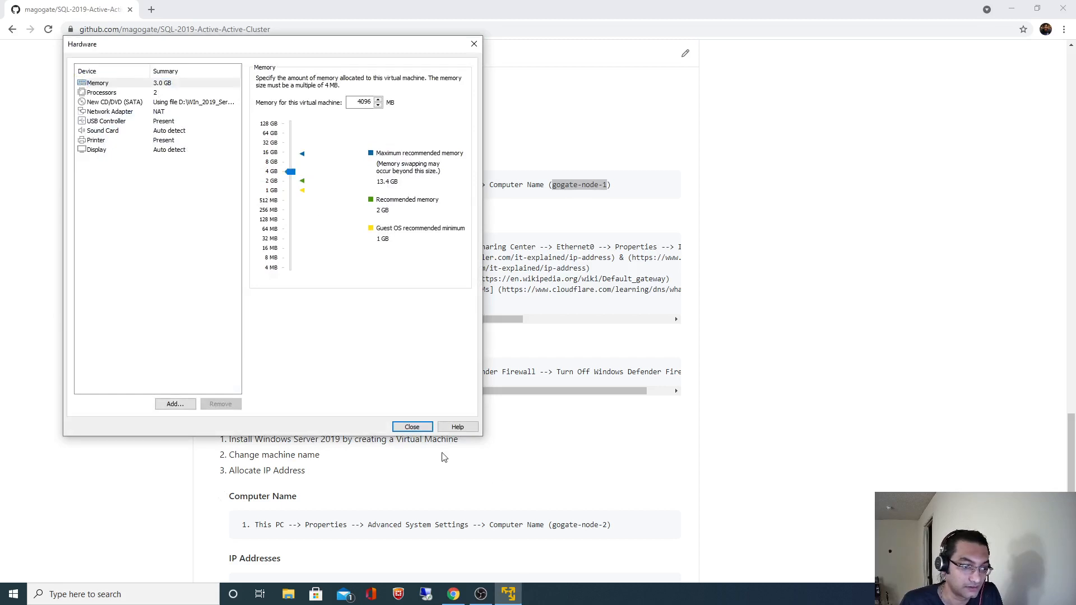
{"action": "left_click", "coordinate": [412, 427]}
{"action": "left_click", "coordinate": [327, 347]}
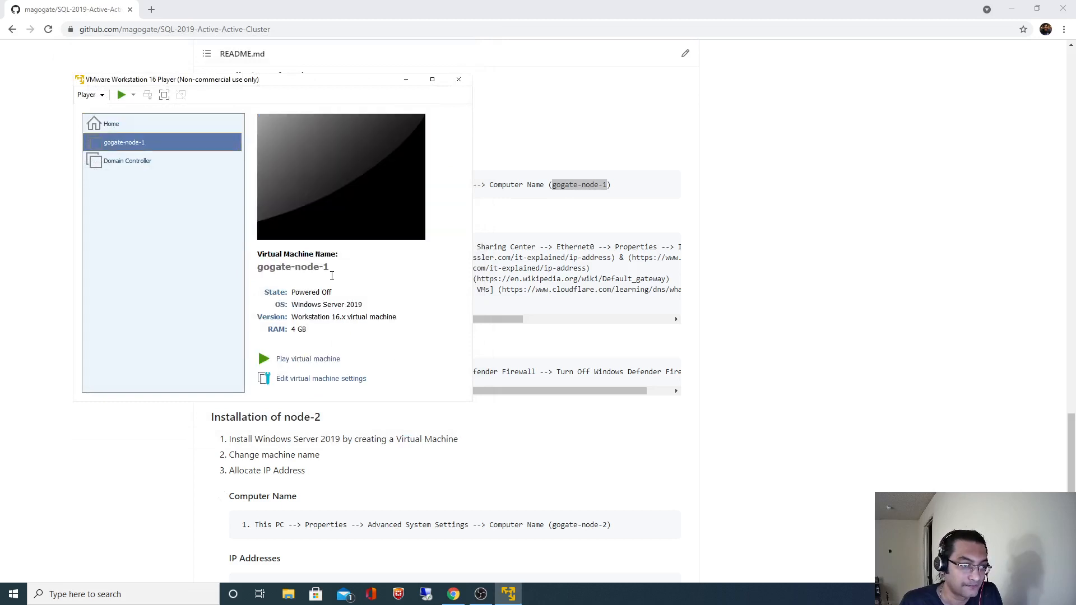
Power on gogate-node-1, dismiss the removable devices notice, and boot from the installation disc.
{"action": "left_click", "coordinate": [297, 361]}
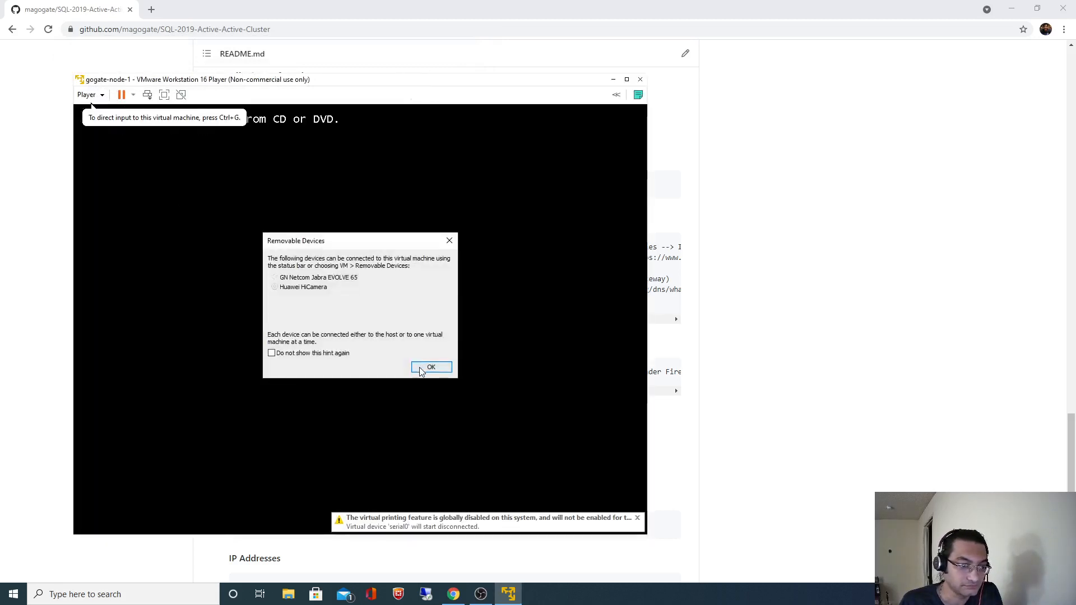
{"action": "left_click", "coordinate": [424, 368]}
{"action": "key", "text": "Return"}
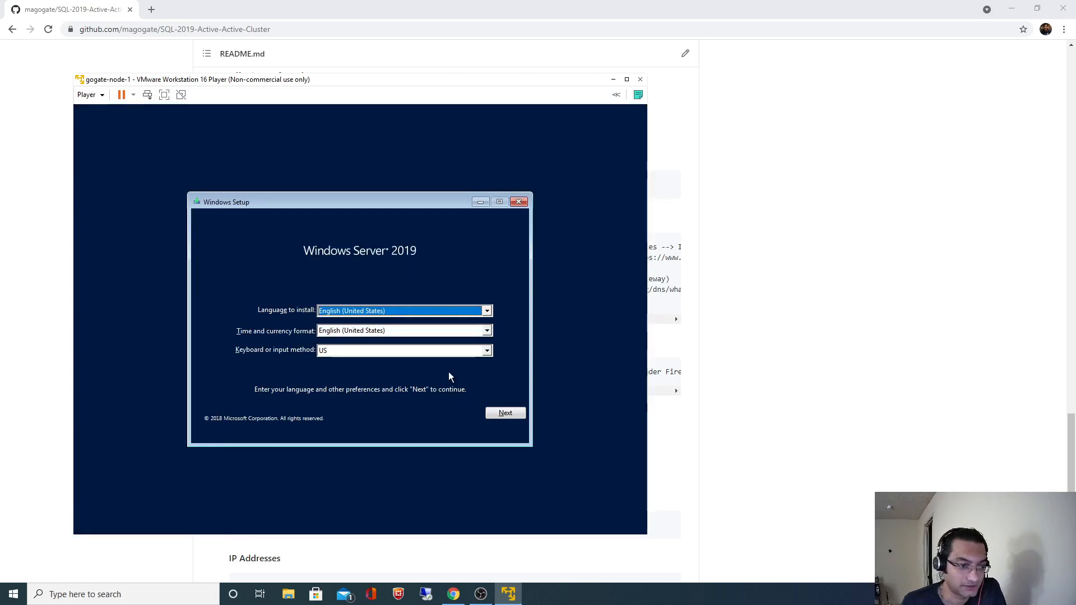
Keep default language settings and choose the Standard Evaluation (Desktop Experience) edition.
{"action": "left_click", "coordinate": [504, 413]}
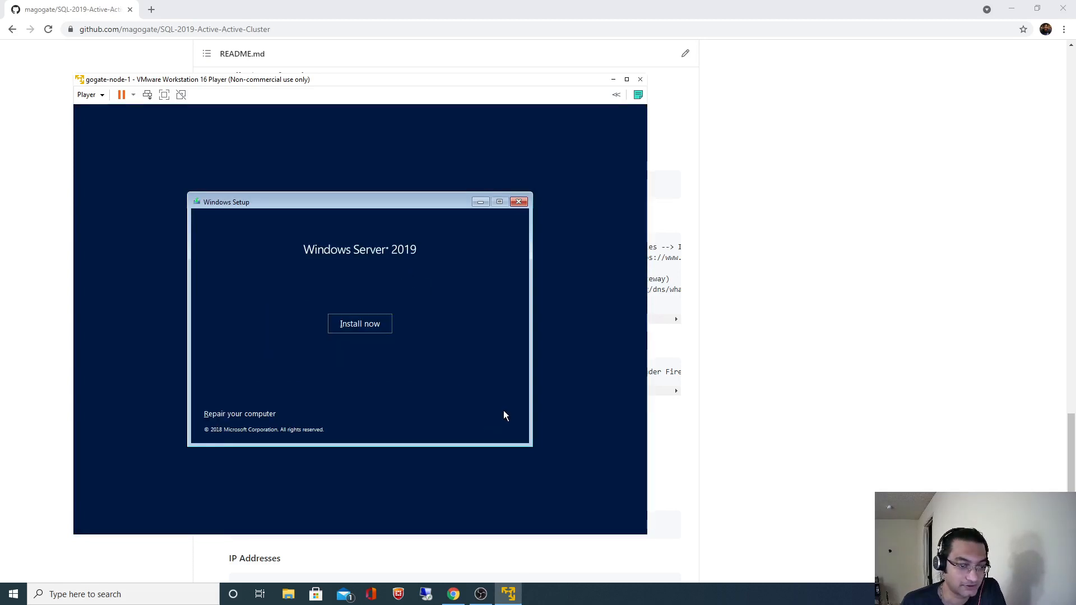
{"action": "left_click", "coordinate": [362, 324]}
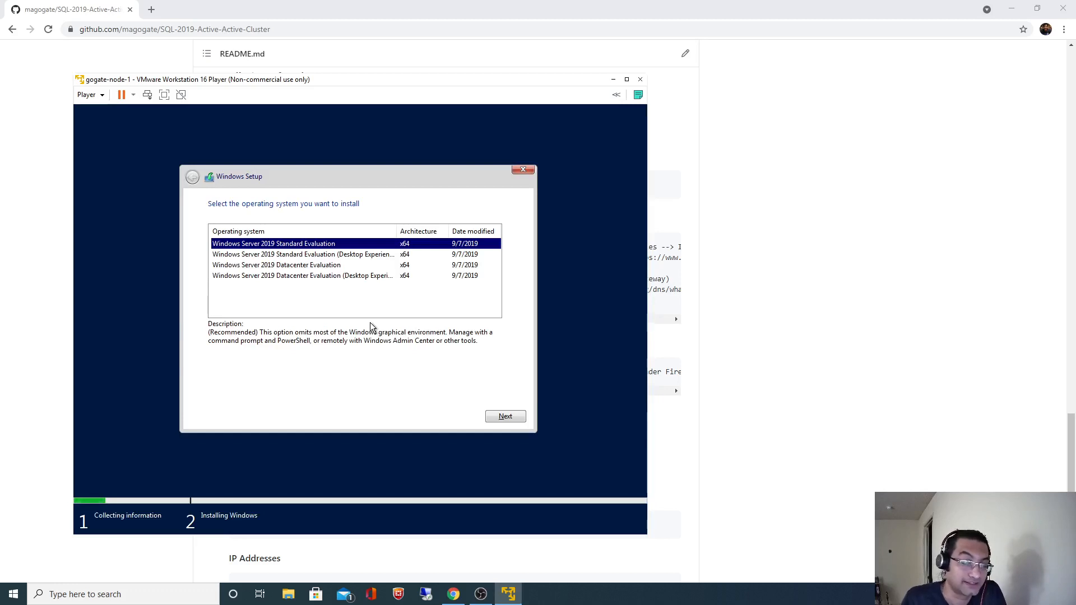
{"action": "left_click", "coordinate": [339, 255]}
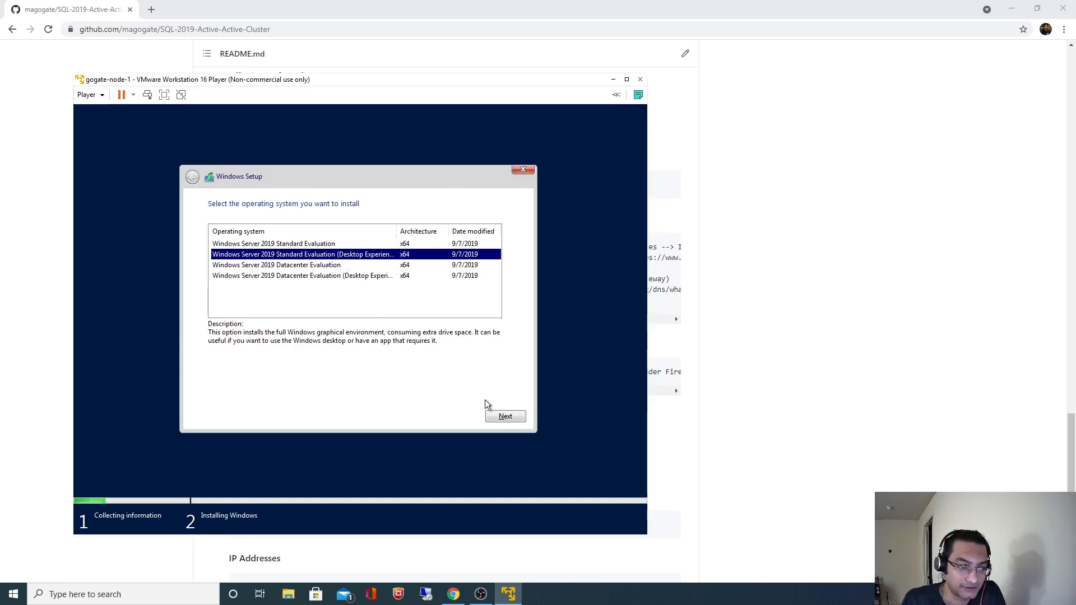
{"action": "left_click", "coordinate": [505, 416]}
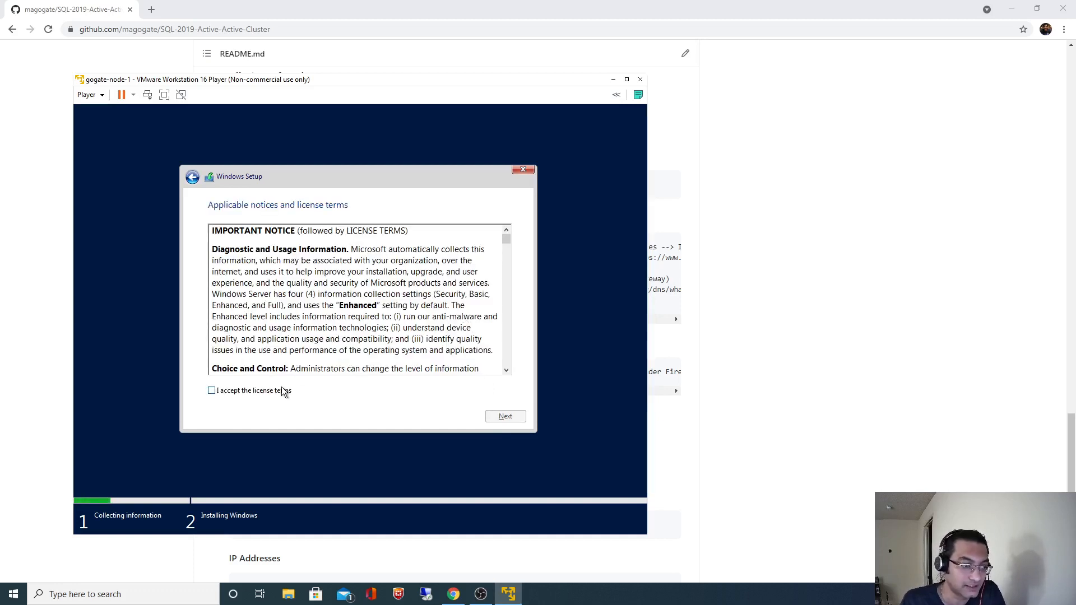
Accept the license and start a Custom installation onto the default 50 GB drive.
{"action": "left_click", "coordinate": [285, 391]}
{"action": "left_click", "coordinate": [491, 420]}
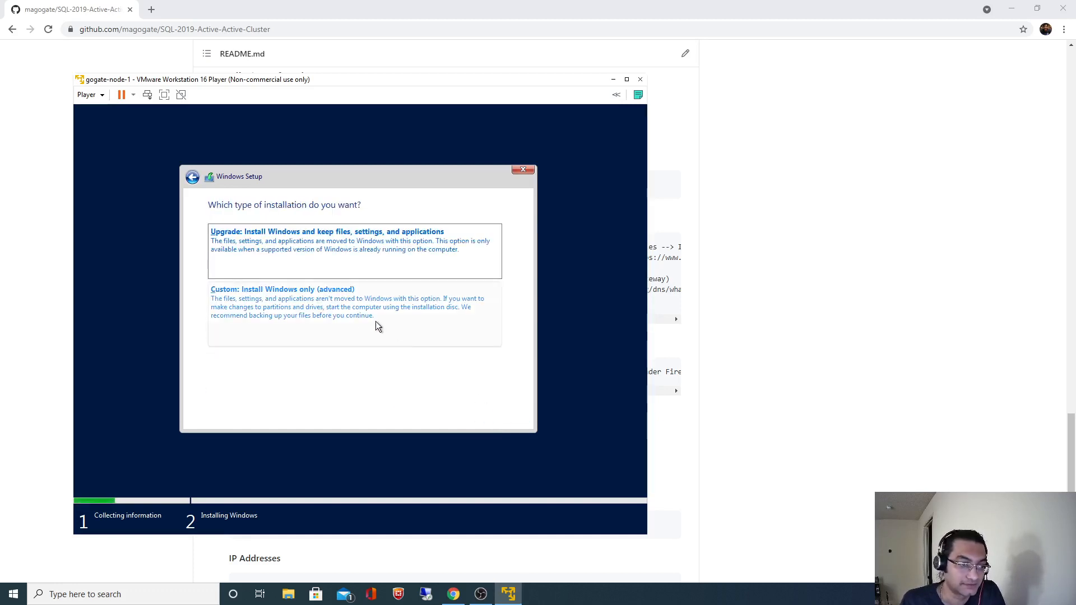
{"action": "left_click", "coordinate": [357, 313]}
{"action": "left_click", "coordinate": [505, 416]}
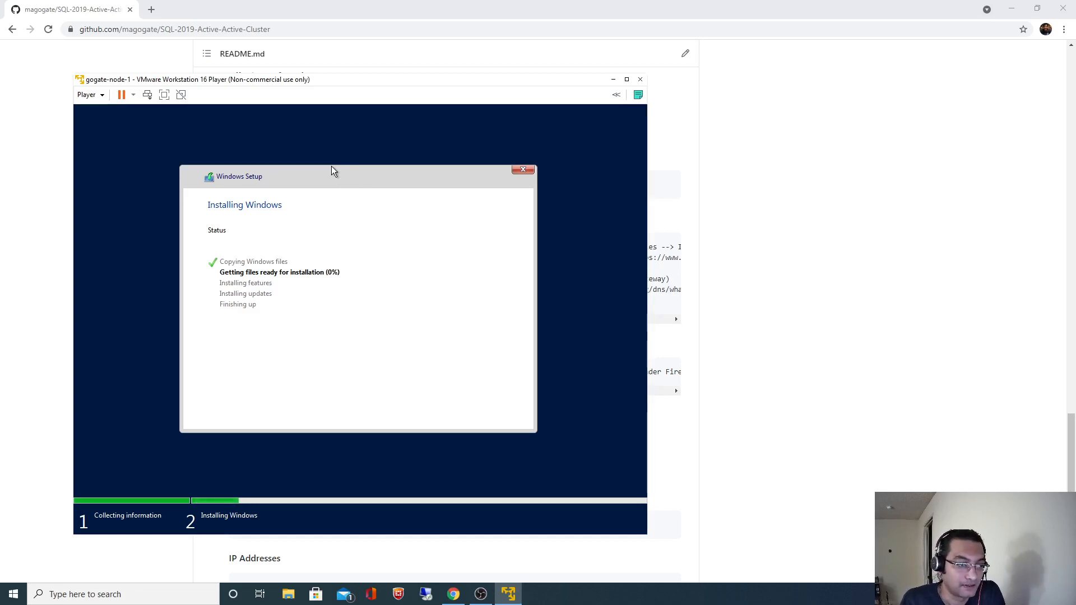
In the README, review the node-1 install, machine name and Disable Firewall steps.
{"action": "left_click", "coordinate": [769, 288]}
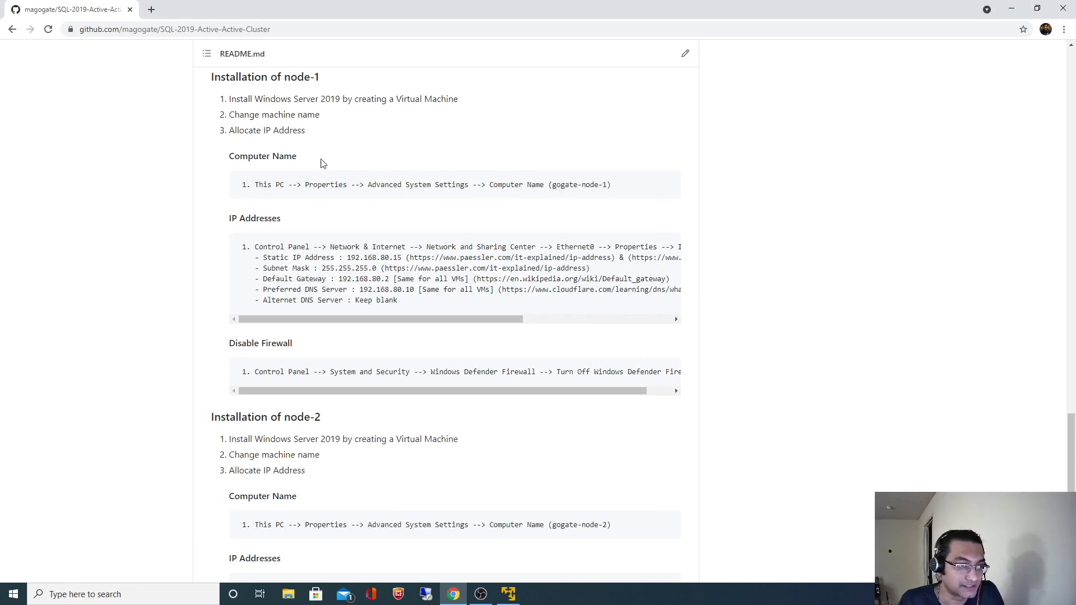
{"action": "left_click_drag", "start_coordinate": [236, 100], "coordinate": [371, 98]}
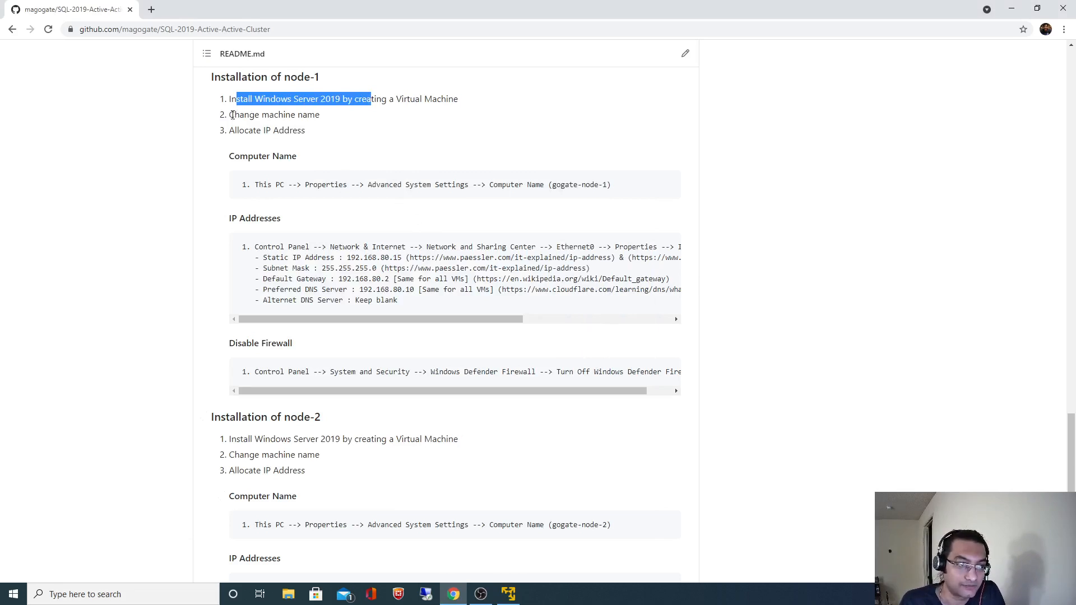
{"action": "left_click_drag", "start_coordinate": [232, 115], "coordinate": [303, 115]}
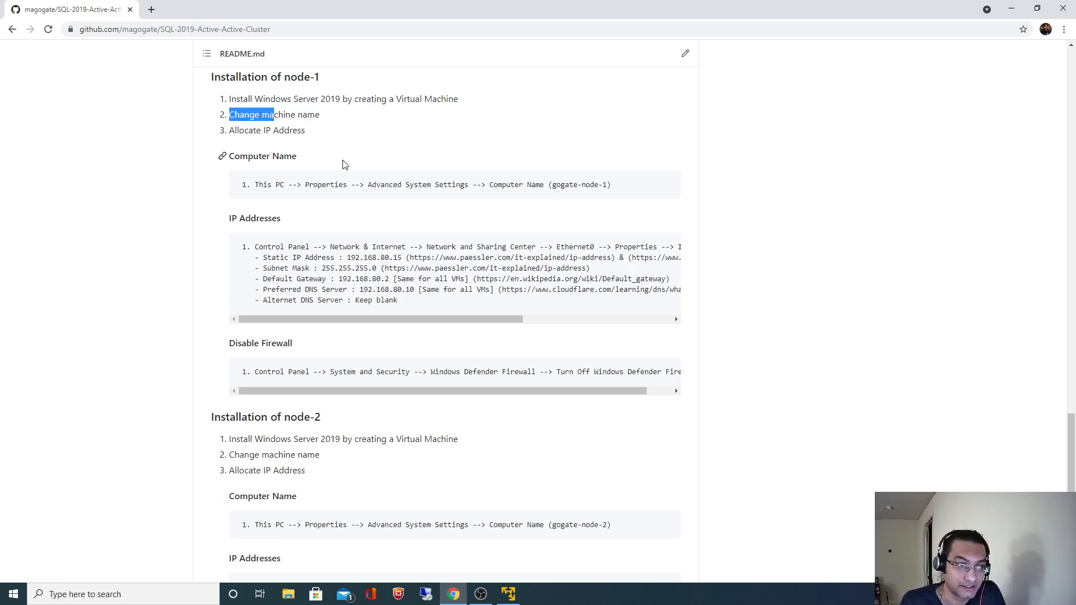
{"action": "left_click_drag", "start_coordinate": [234, 348], "coordinate": [295, 348]}
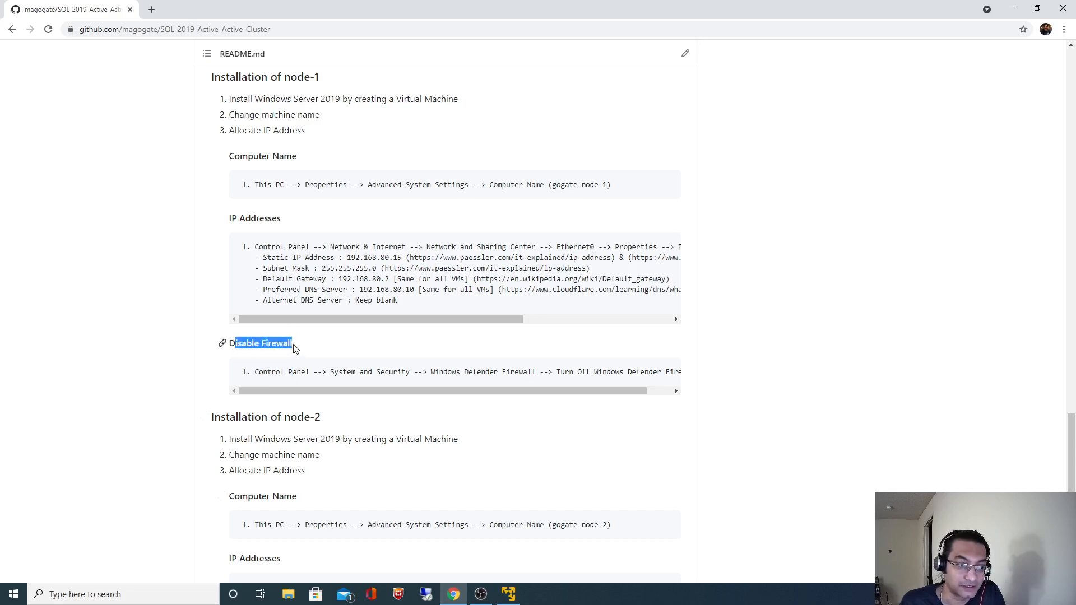
{"action": "left_click", "coordinate": [880, 343]}
{"action": "scroll", "coordinate": [880, 342], "scroll_direction": "down", "scroll_amount": 2}
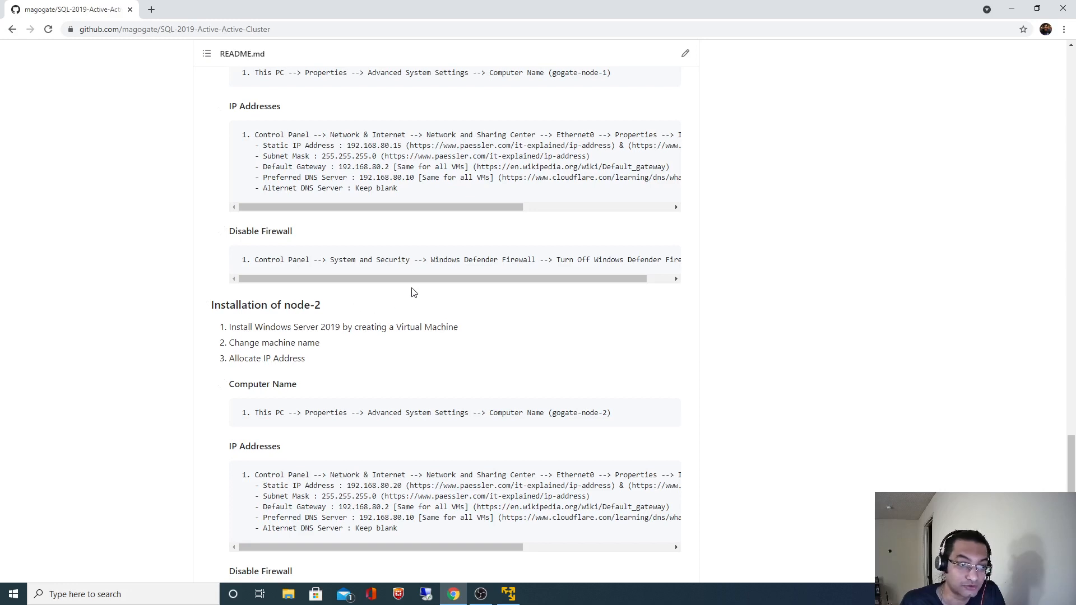
{"action": "scroll", "coordinate": [374, 235], "scroll_direction": "up", "scroll_amount": 1}
Check the static IPs: node-1 192.168.80.15, node-2 192.168.80.20, and the domain controller's.
{"action": "left_click_drag", "start_coordinate": [348, 201], "coordinate": [404, 201]}
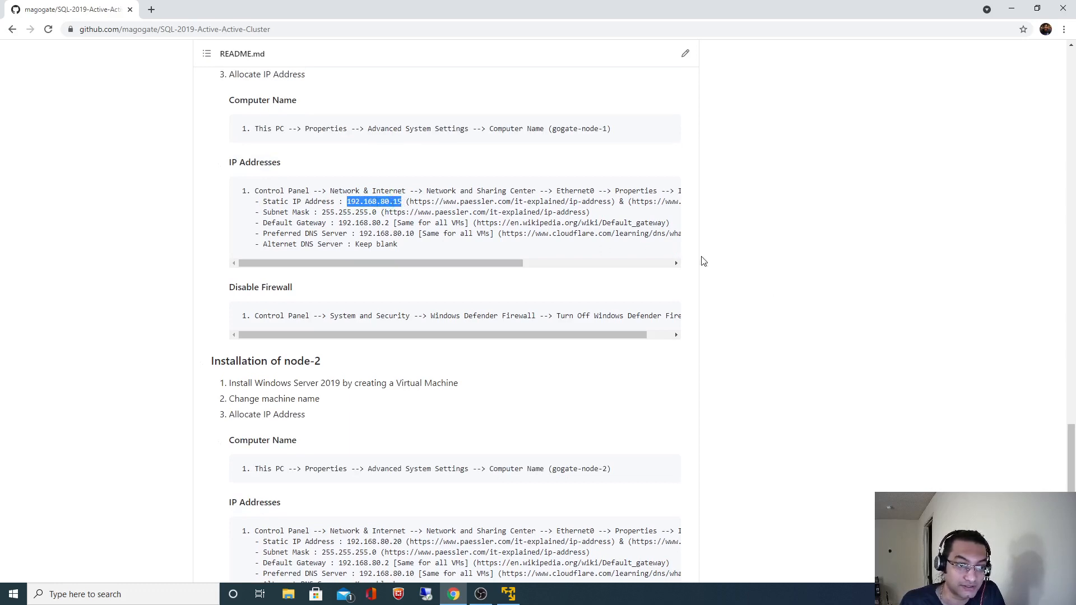
{"action": "scroll", "coordinate": [757, 287], "scroll_direction": "down", "scroll_amount": 2}
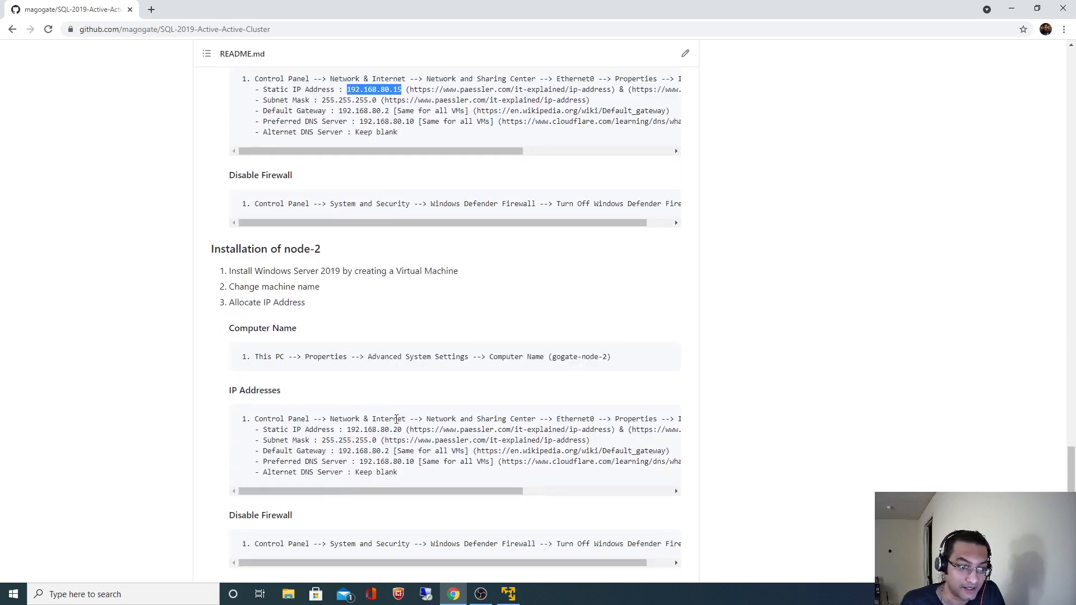
{"action": "left_click_drag", "start_coordinate": [346, 430], "coordinate": [399, 430]}
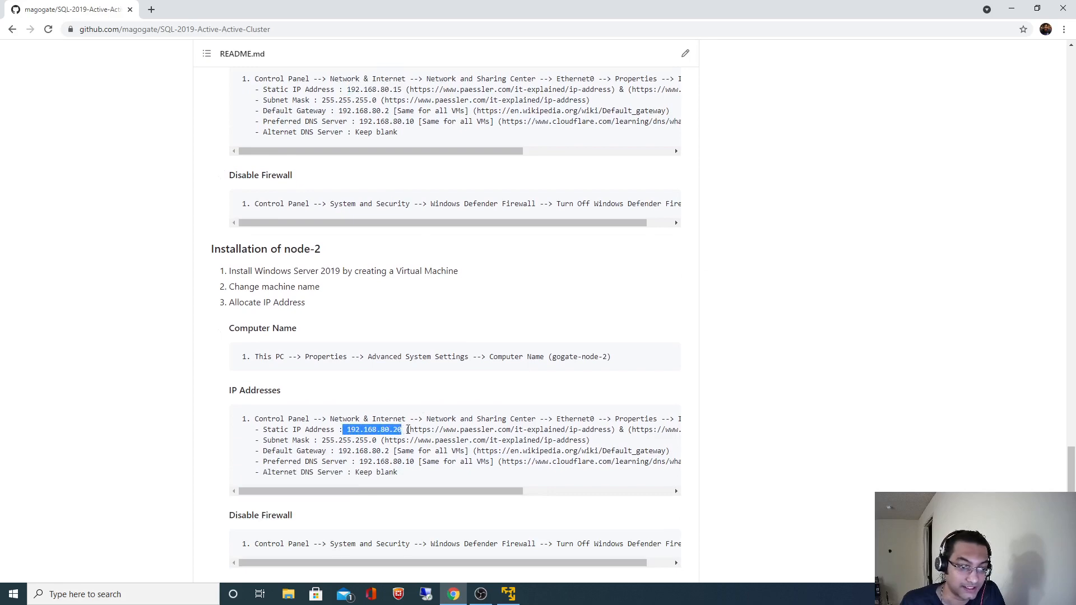
{"action": "left_click", "coordinate": [807, 320]}
{"action": "scroll", "coordinate": [807, 320], "scroll_direction": "up", "scroll_amount": 4}
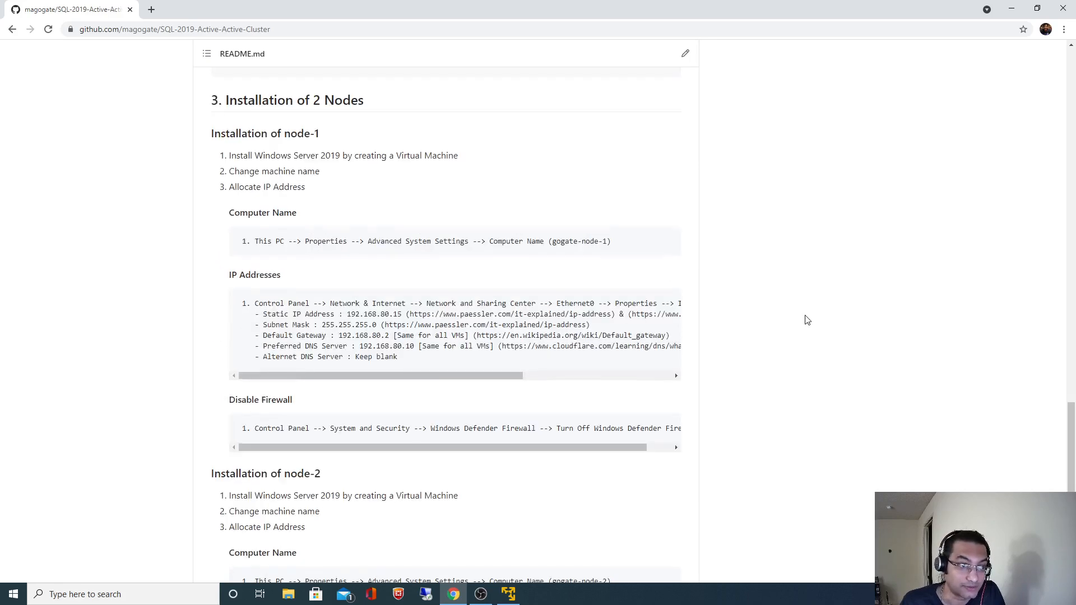
{"action": "scroll", "coordinate": [807, 320], "scroll_direction": "up", "scroll_amount": 7}
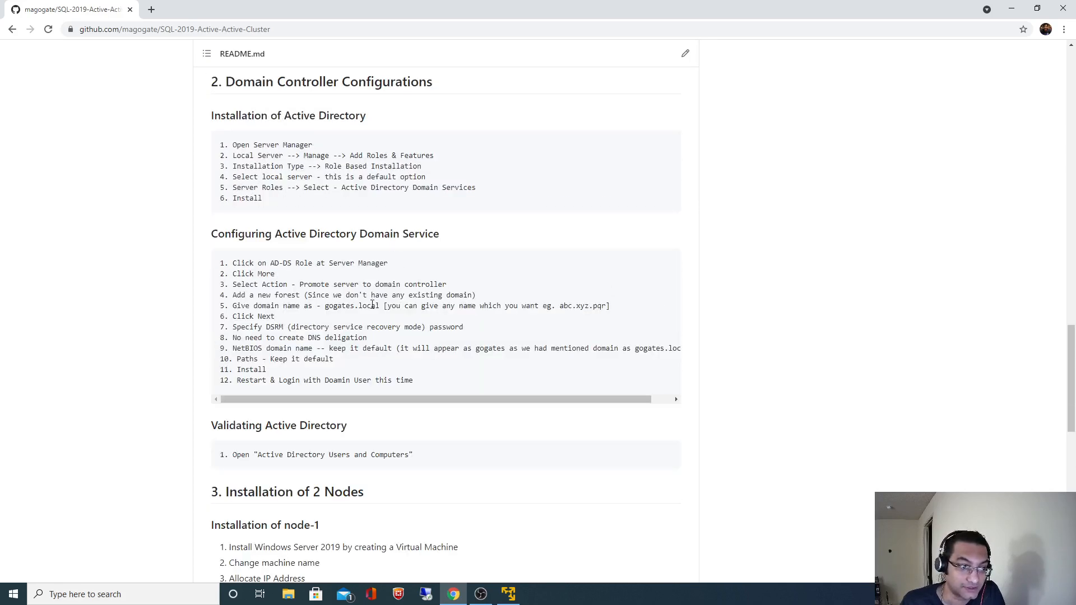
{"action": "scroll", "coordinate": [361, 315], "scroll_direction": "up", "scroll_amount": 5}
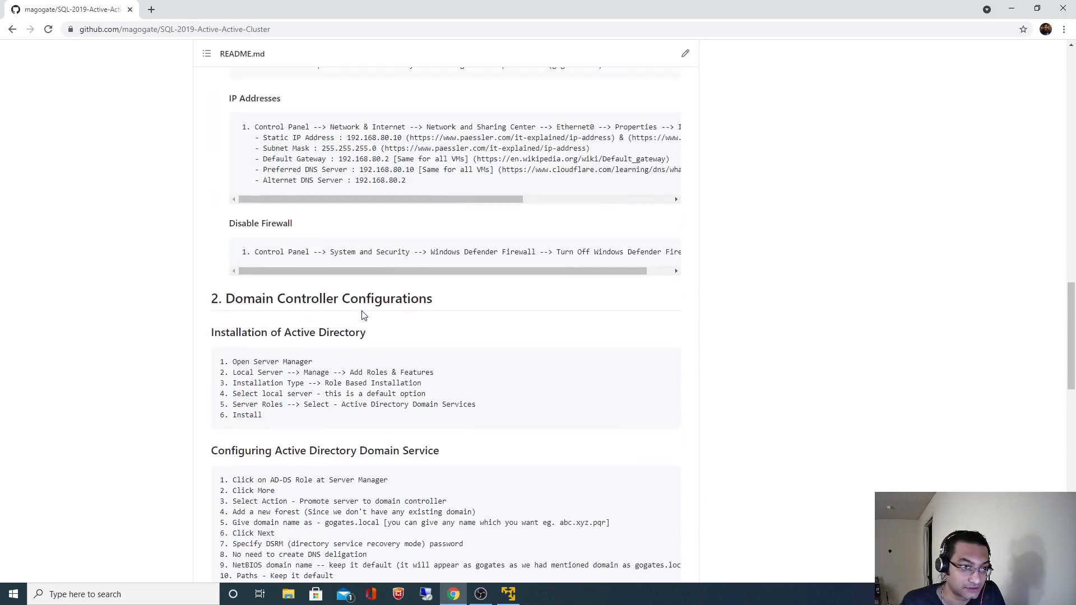
{"action": "left_click_drag", "start_coordinate": [350, 202], "coordinate": [390, 204]}
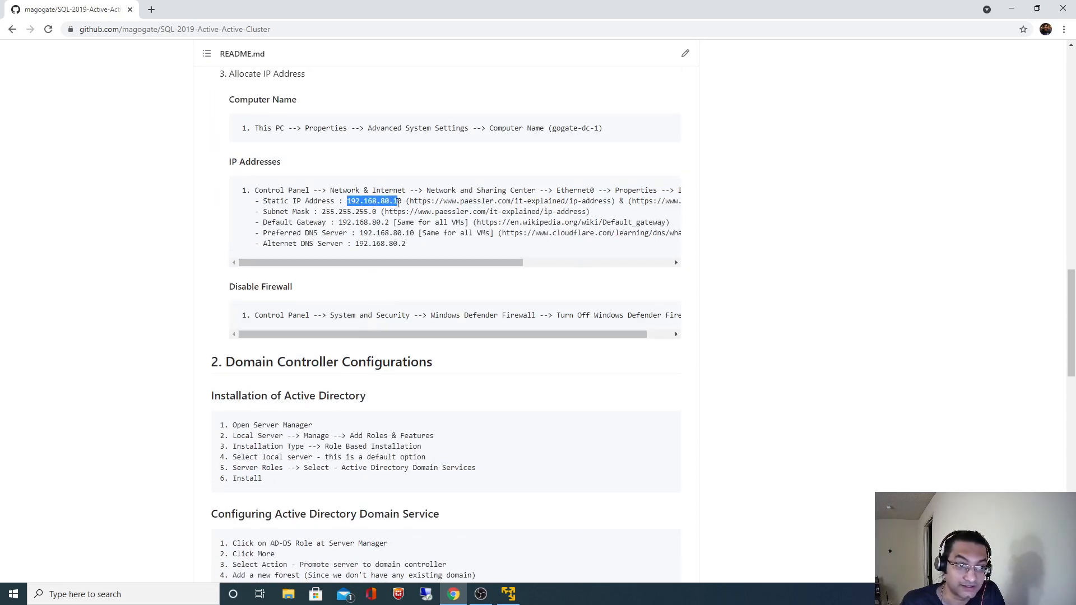
{"action": "left_click", "coordinate": [782, 395]}
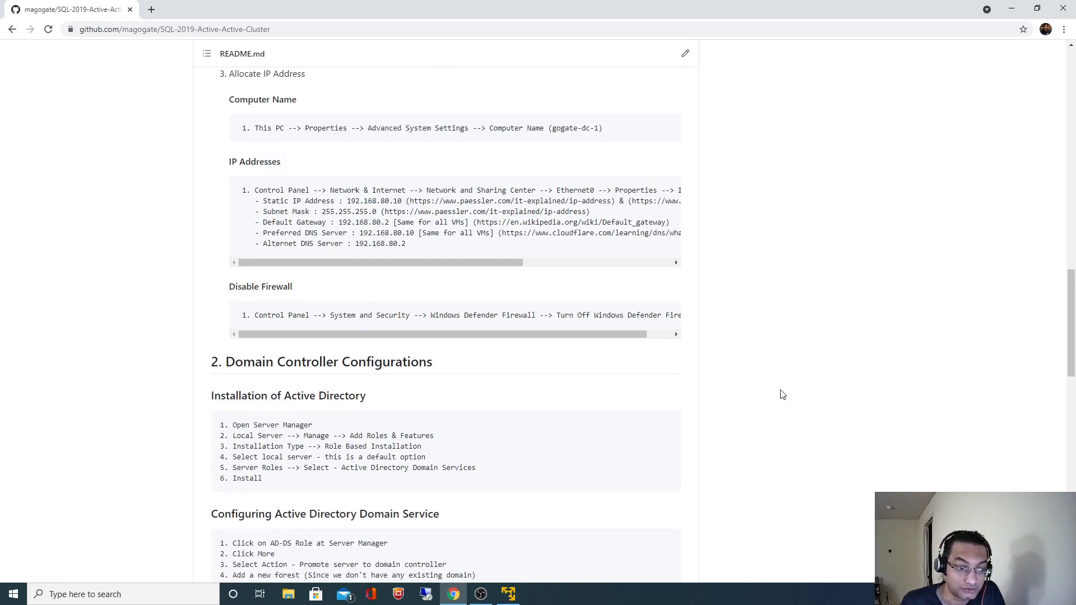
Check the preferred DNS server 192.168.80.10 for node-1 and node-2's DNS entry.
{"action": "scroll", "coordinate": [782, 395], "scroll_direction": "down", "scroll_amount": 5}
{"action": "scroll", "coordinate": [782, 395], "scroll_direction": "down", "scroll_amount": 4}
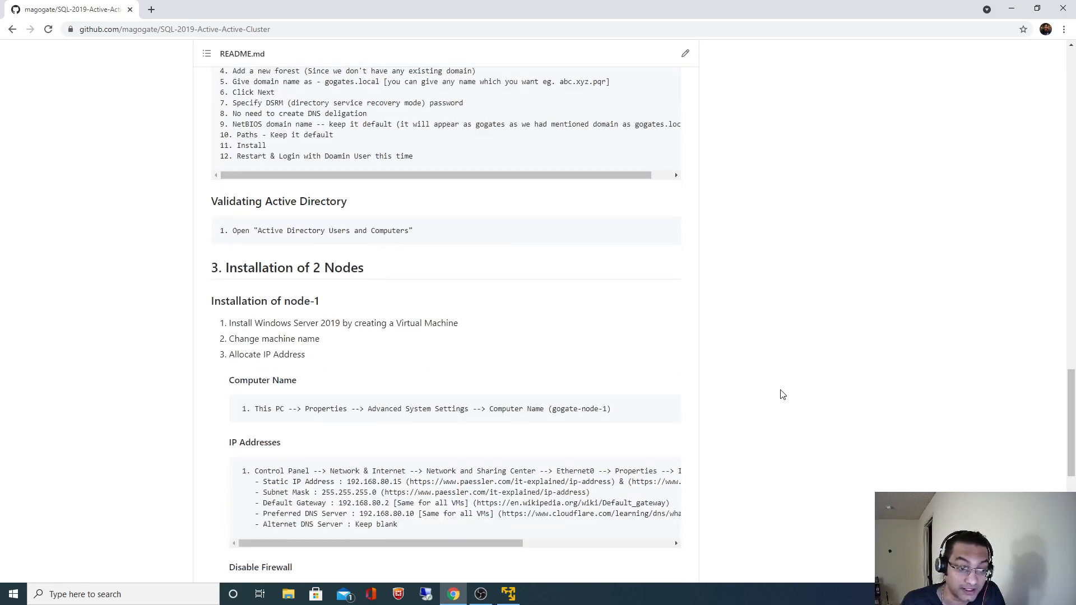
{"action": "scroll", "coordinate": [782, 395], "scroll_direction": "down", "scroll_amount": 3}
{"action": "scroll", "coordinate": [782, 395], "scroll_direction": "down", "scroll_amount": 2}
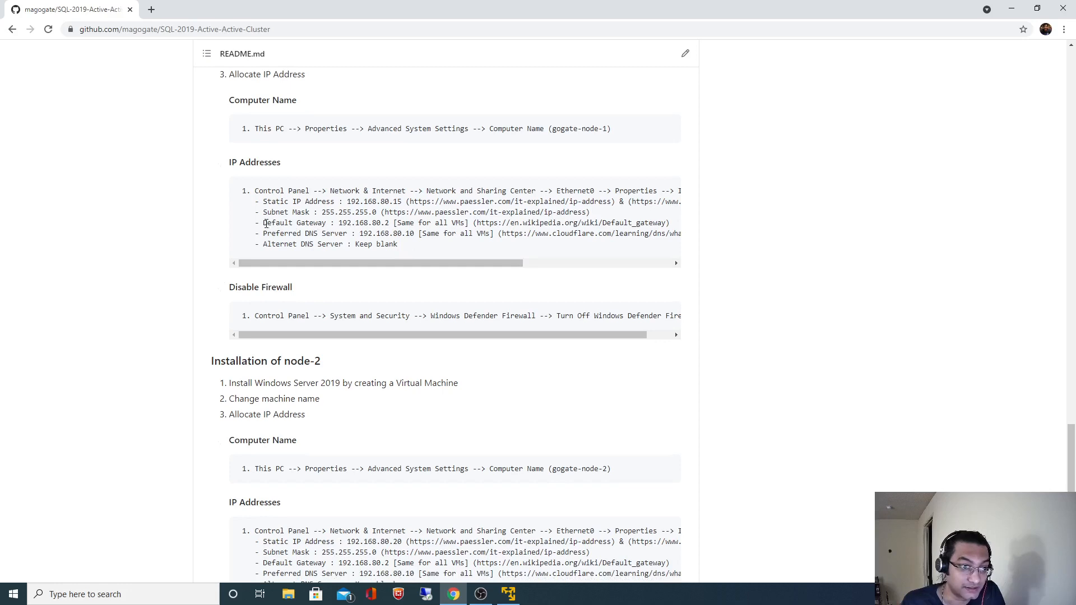
{"action": "left_click_drag", "start_coordinate": [264, 233], "coordinate": [414, 234]}
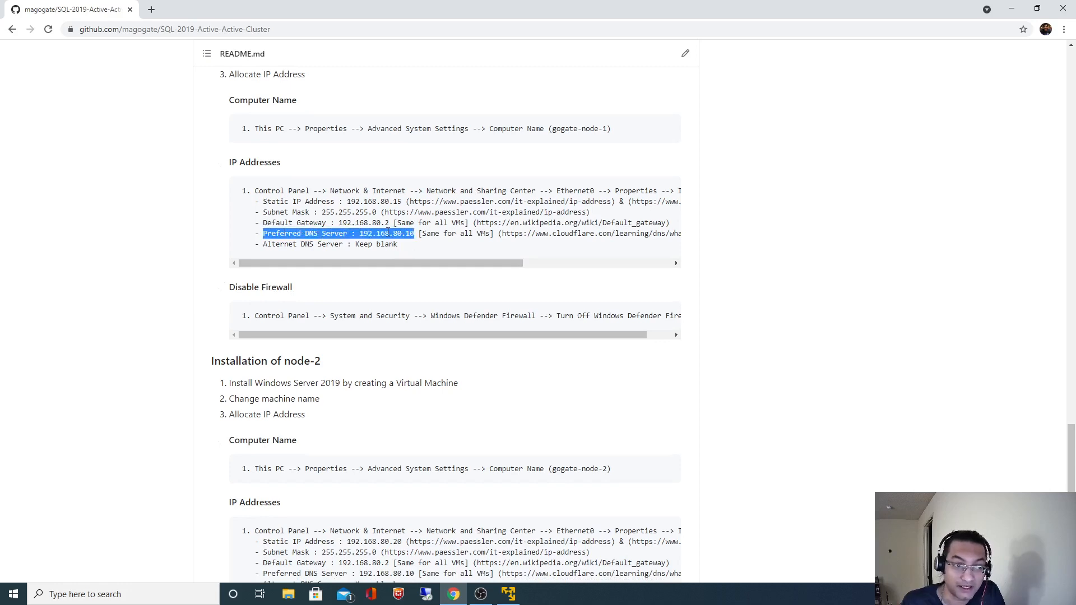
{"action": "left_click", "coordinate": [707, 287]}
{"action": "scroll", "coordinate": [616, 364], "scroll_direction": "down", "scroll_amount": 2}
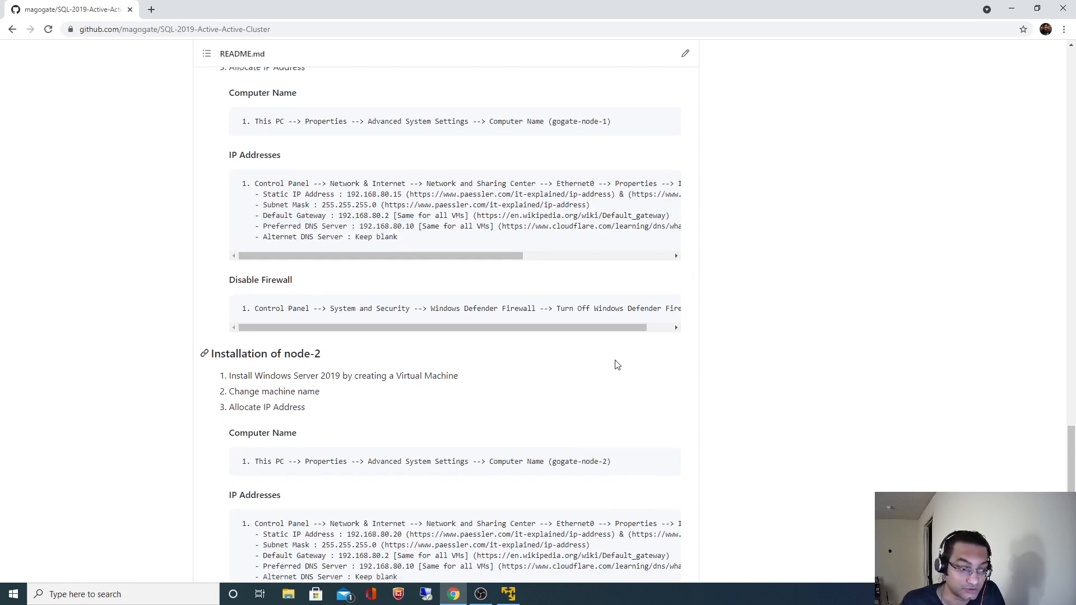
{"action": "left_click_drag", "start_coordinate": [363, 460], "coordinate": [414, 461]}
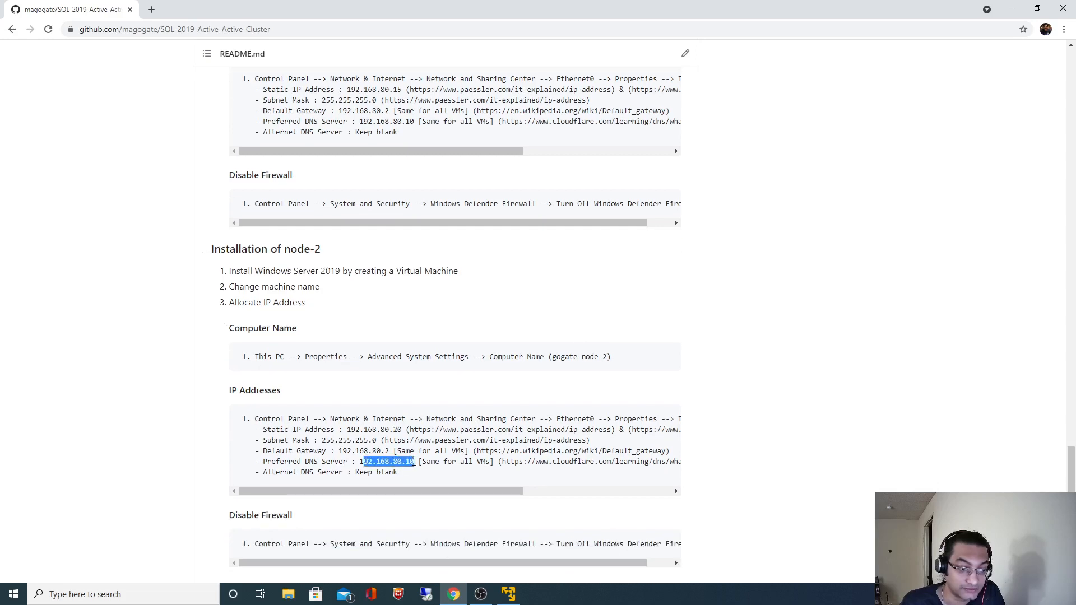
{"action": "left_click", "coordinate": [369, 461]}
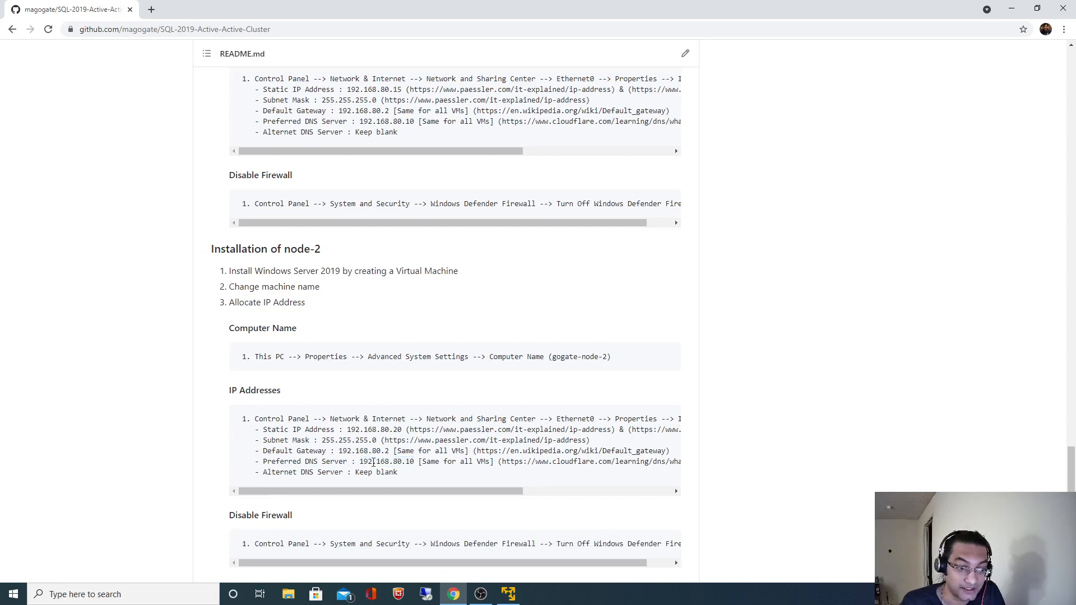
Return to the Installation of node-1 section and bring the VM installation forward.
{"action": "scroll", "coordinate": [849, 364], "scroll_direction": "up", "scroll_amount": 12}
{"action": "scroll", "coordinate": [849, 365], "scroll_direction": "up", "scroll_amount": 18}
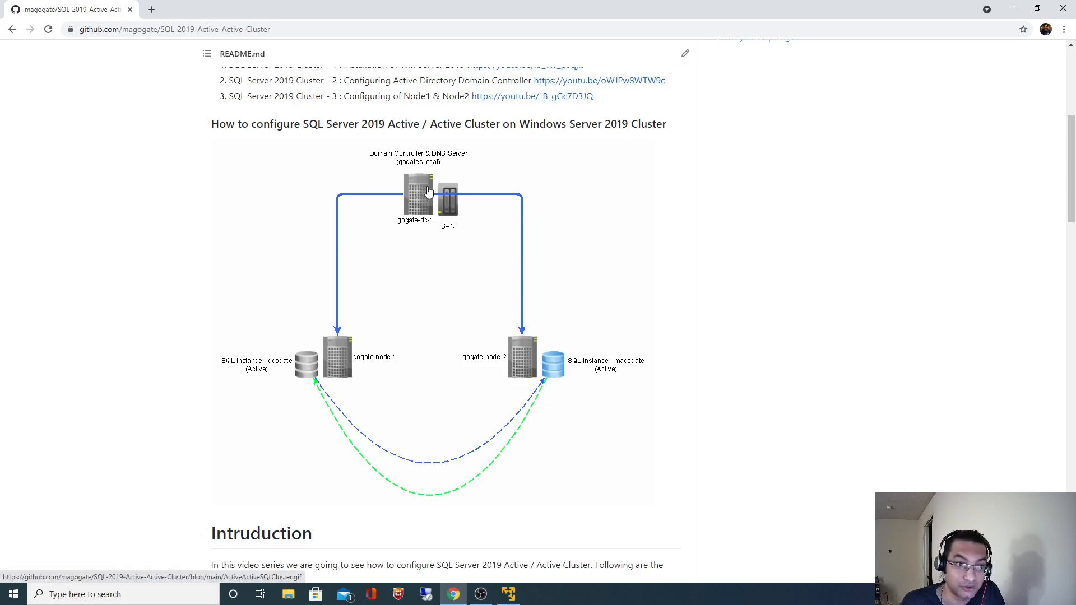
{"action": "scroll", "coordinate": [852, 390], "scroll_direction": "down", "scroll_amount": 10}
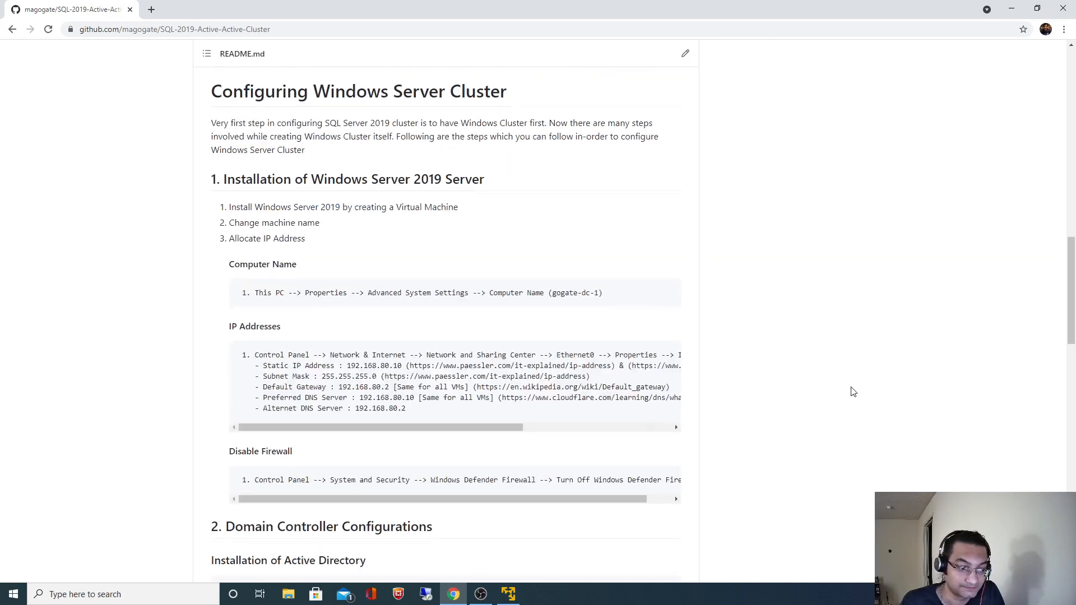
{"action": "scroll", "coordinate": [852, 391], "scroll_direction": "down", "scroll_amount": 15}
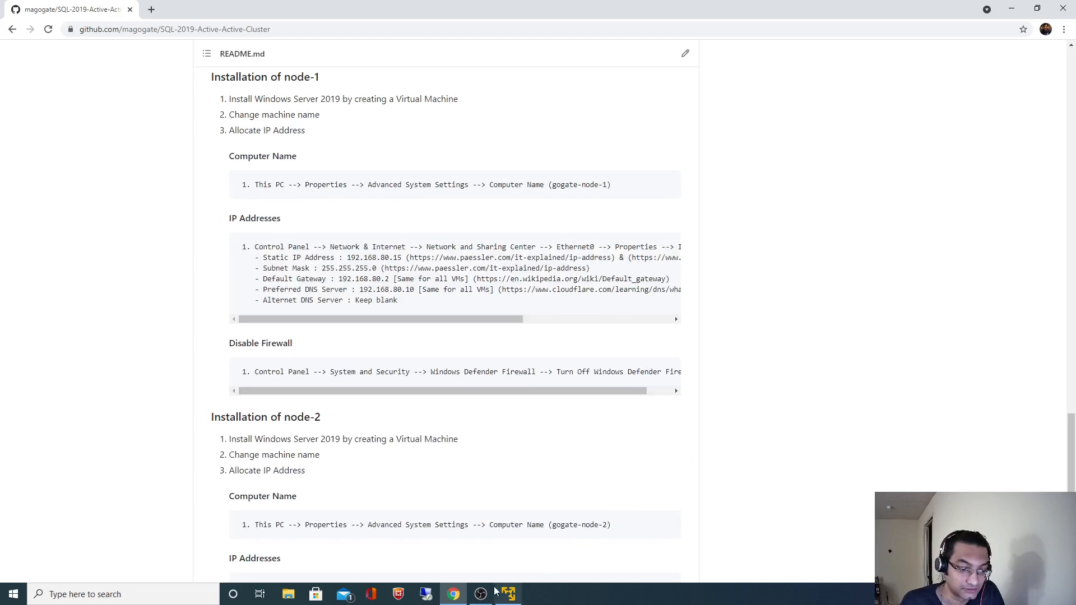
{"action": "left_click", "coordinate": [507, 594]}
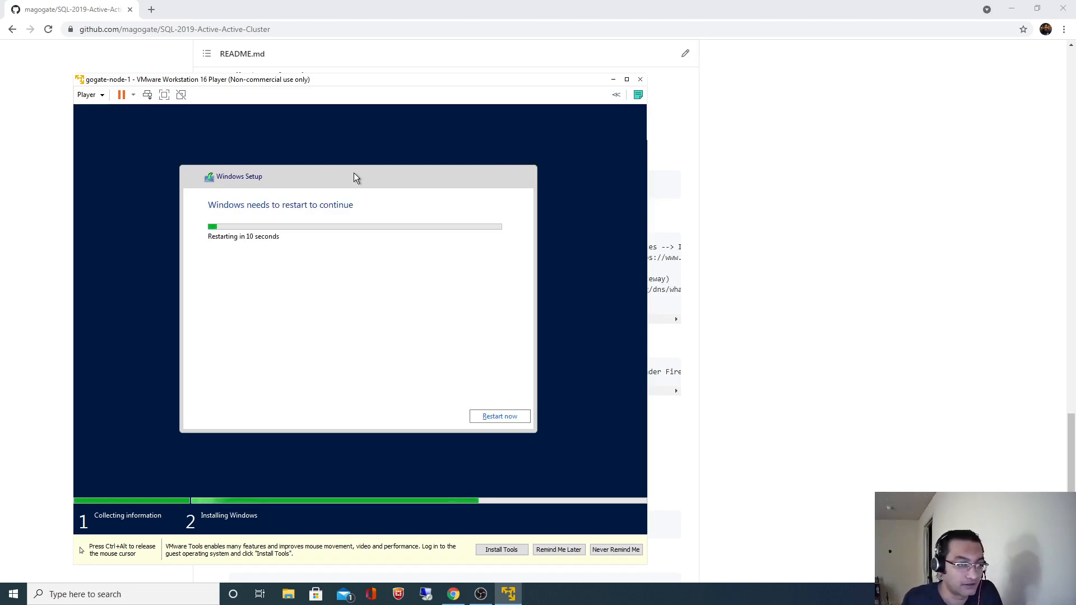
Restart gogate-node-1 once setup finishes, then switch back to the README.
{"action": "left_click", "coordinate": [507, 420]}
{"action": "key", "text": "ctrl+alt"}
{"action": "left_click", "coordinate": [778, 495]}
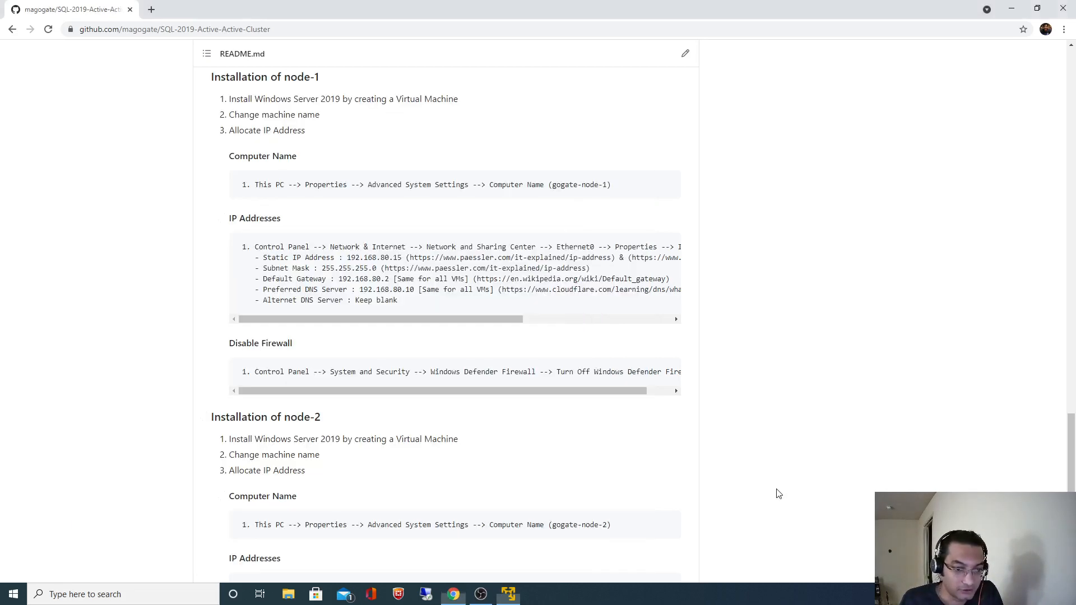
Bring the gogate-node-1 window forward while it reboots past the VMware logo.
{"action": "left_click", "coordinate": [521, 597]}
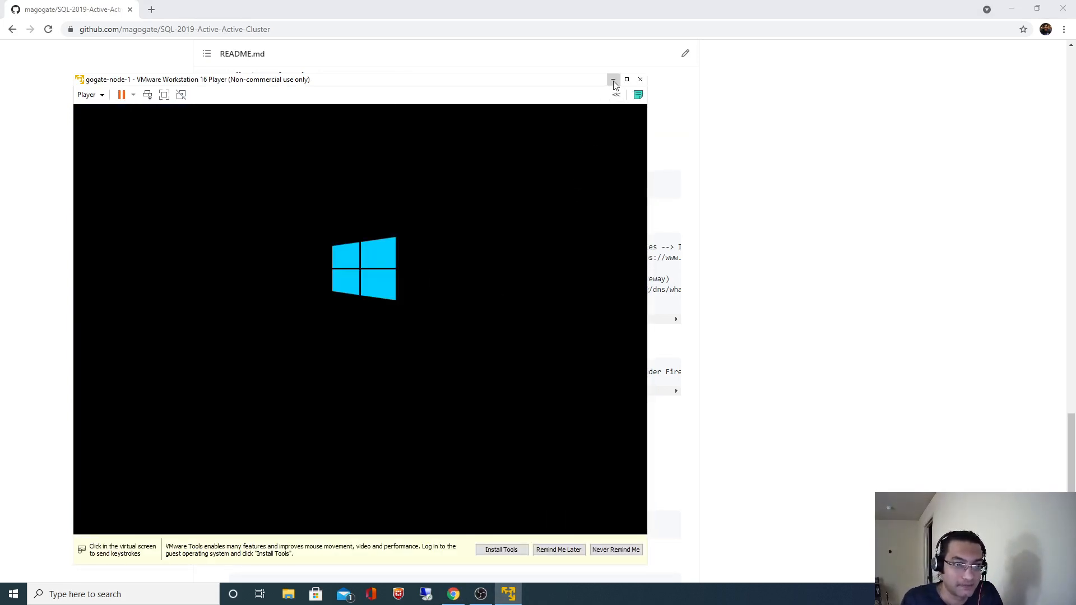
{"action": "left_click", "coordinate": [531, 209]}
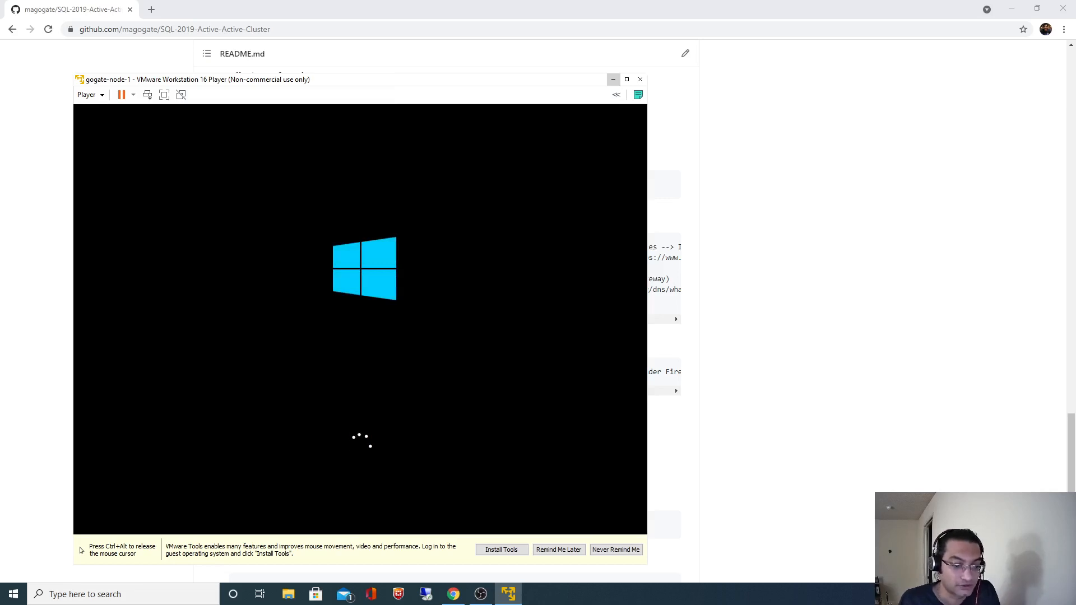
{"action": "key", "text": "ctrl+alt"}
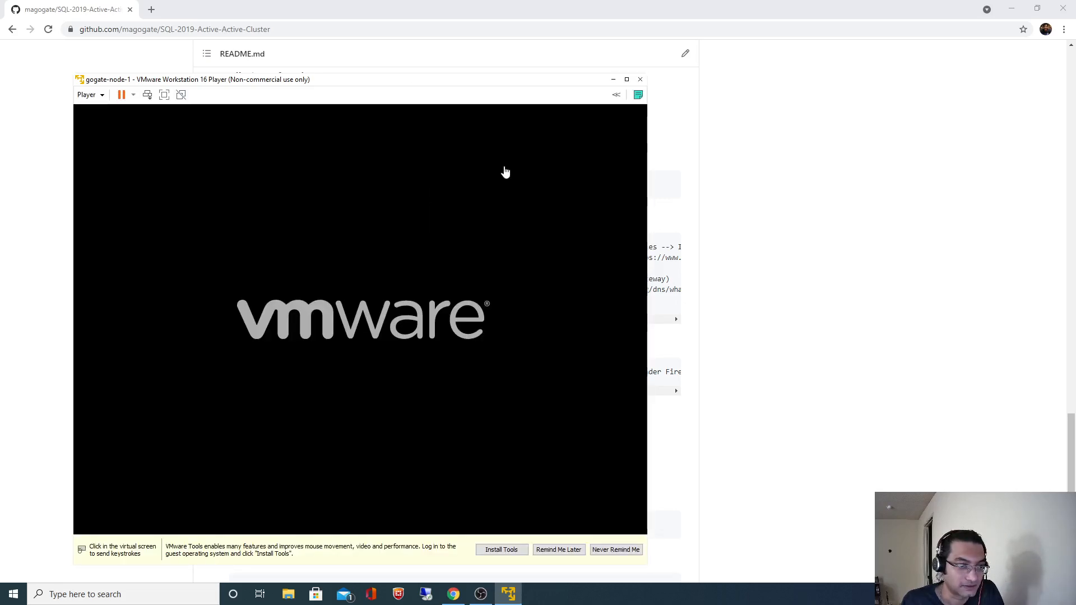
Enter and confirm the built-in Administrator password, then finish.
{"action": "left_click", "coordinate": [478, 220]}
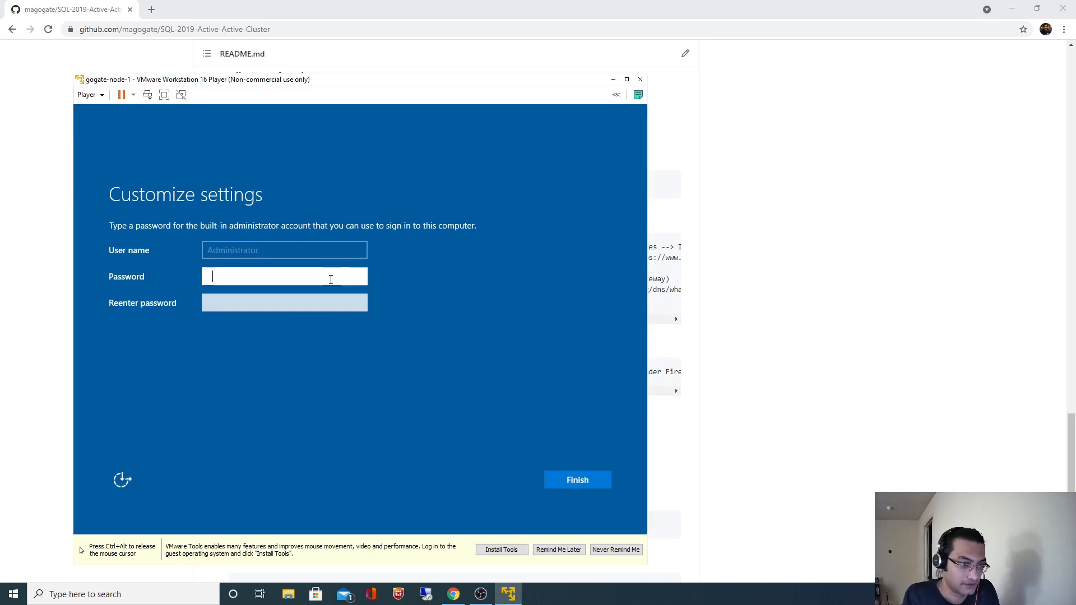
{"action": "type", "text": "P@ssw0rd1234"}
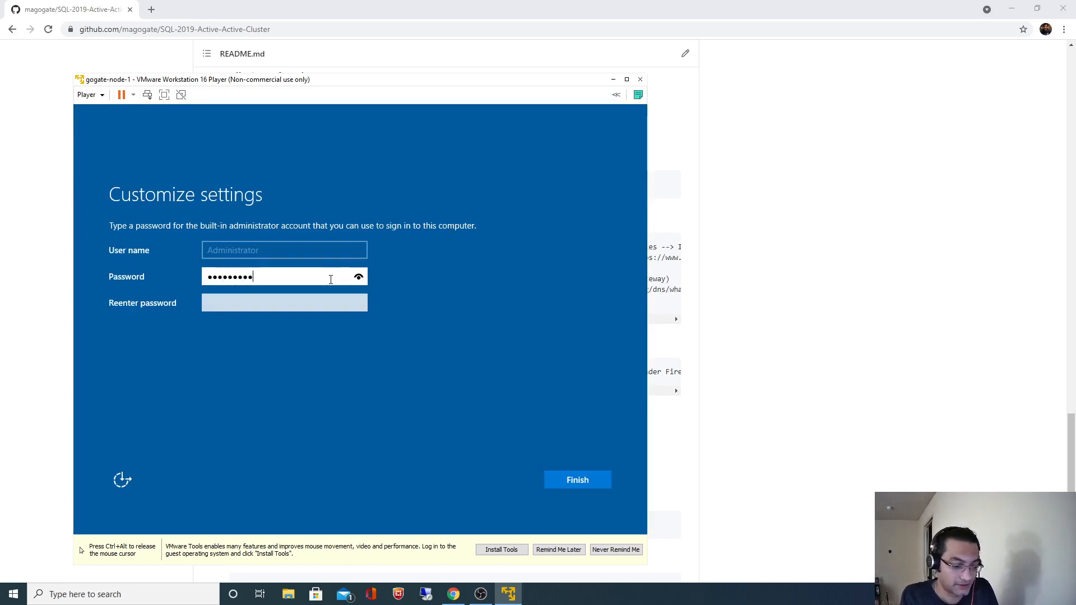
{"action": "key", "text": "Tab"}
{"action": "type", "text": "P@ssw0rd1"}
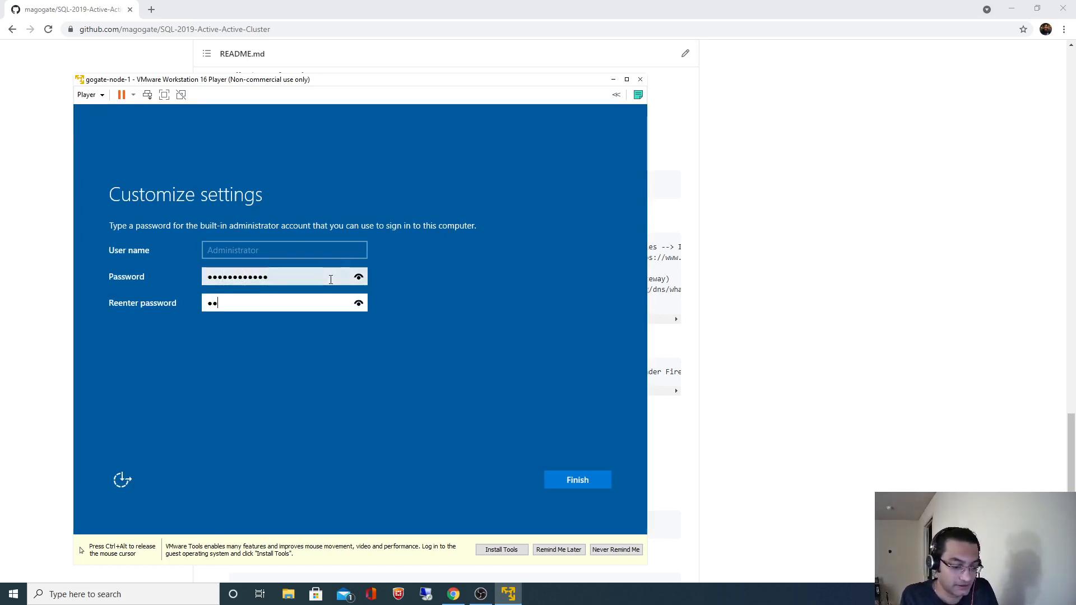
{"action": "type", "text": "234"}
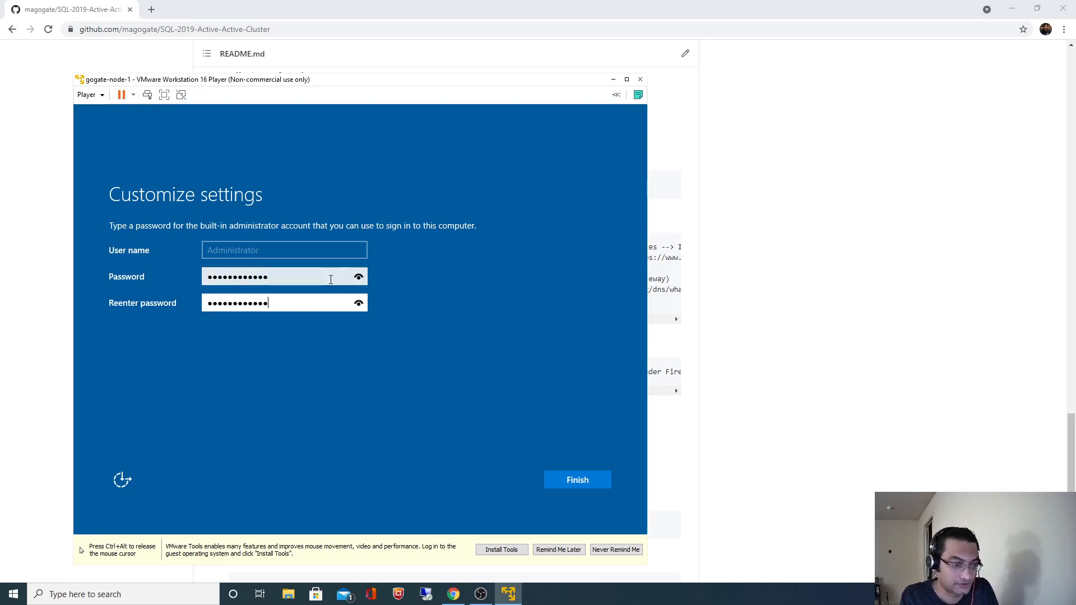
{"action": "left_click", "coordinate": [566, 478]}
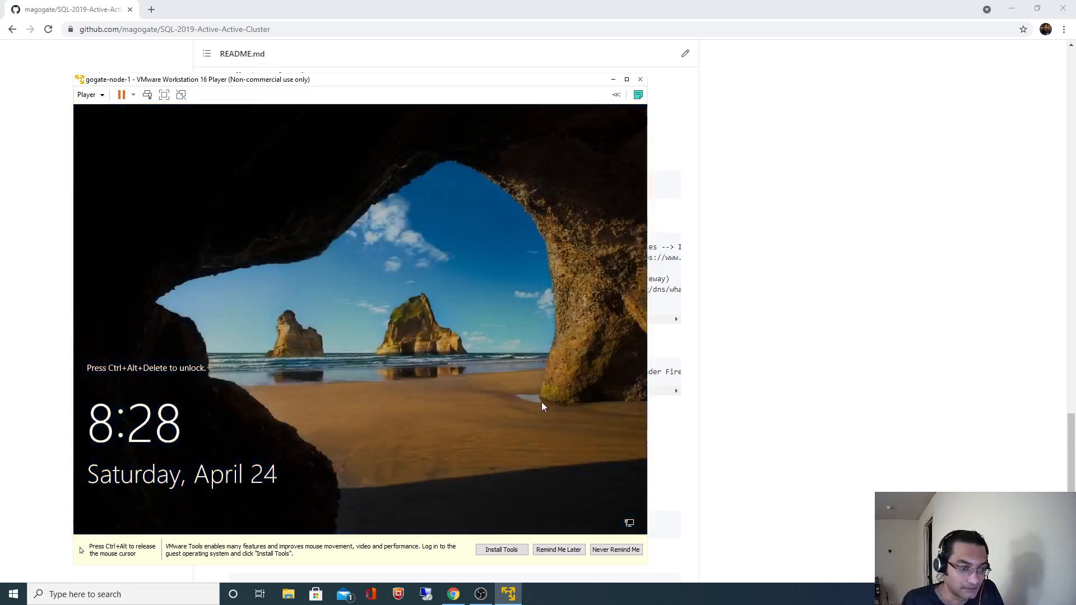
Request VMware Tools installation, then sign in as Administrator with the account password.
{"action": "key", "text": "ctrl+alt"}
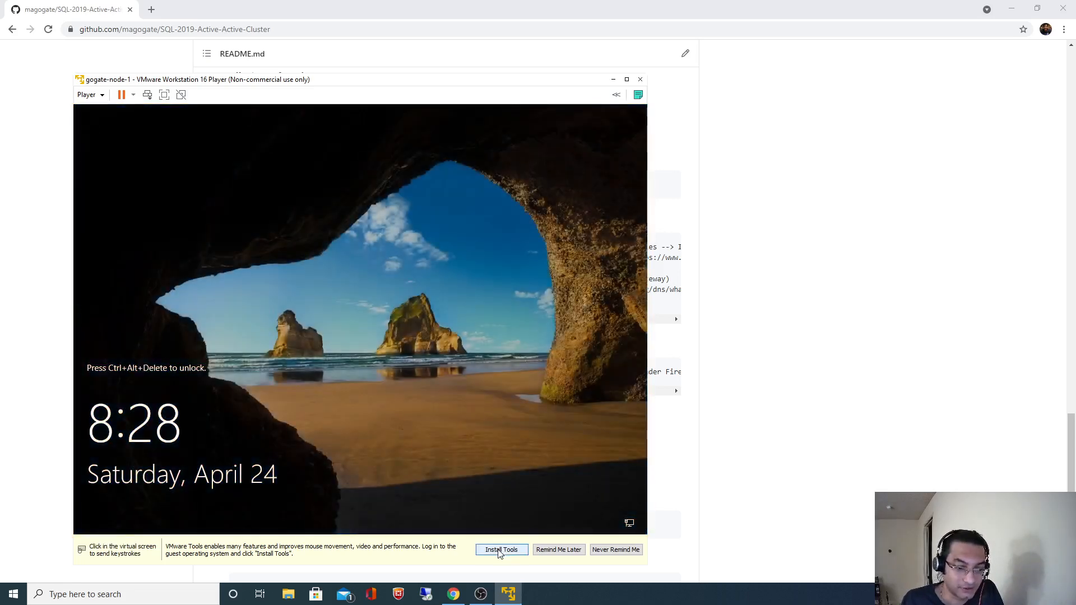
{"action": "left_click", "coordinate": [501, 550]}
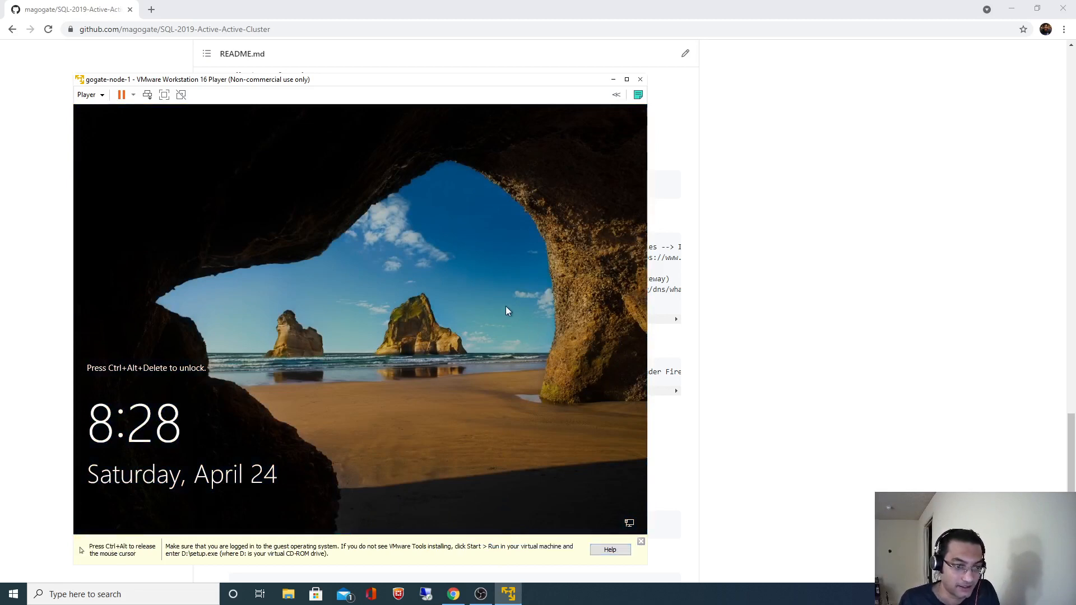
{"action": "key", "text": "ctrl+alt+Insert"}
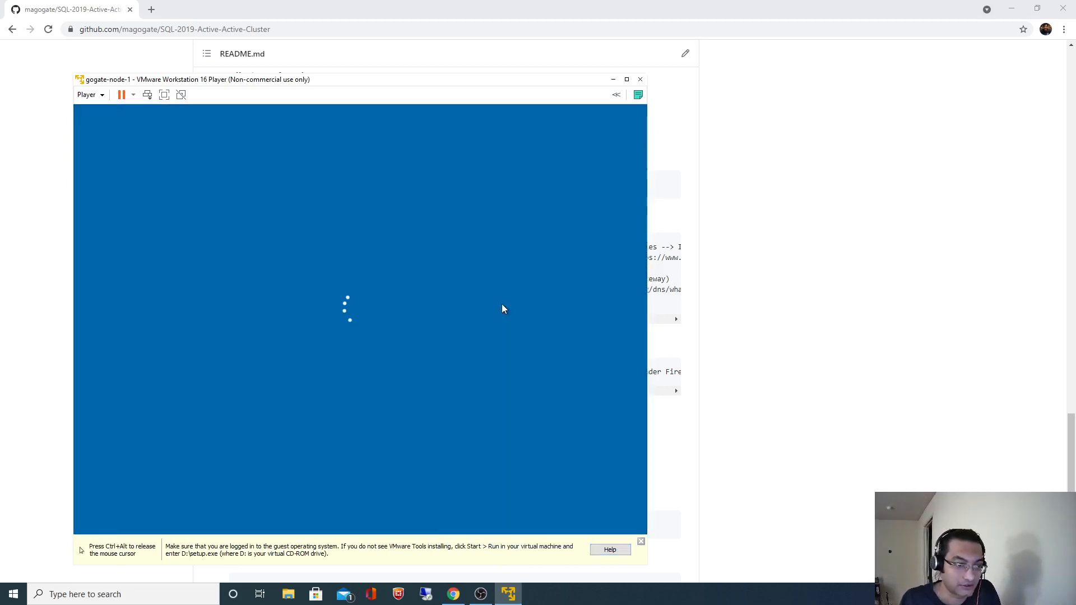
{"action": "type", "text": "••••••"}
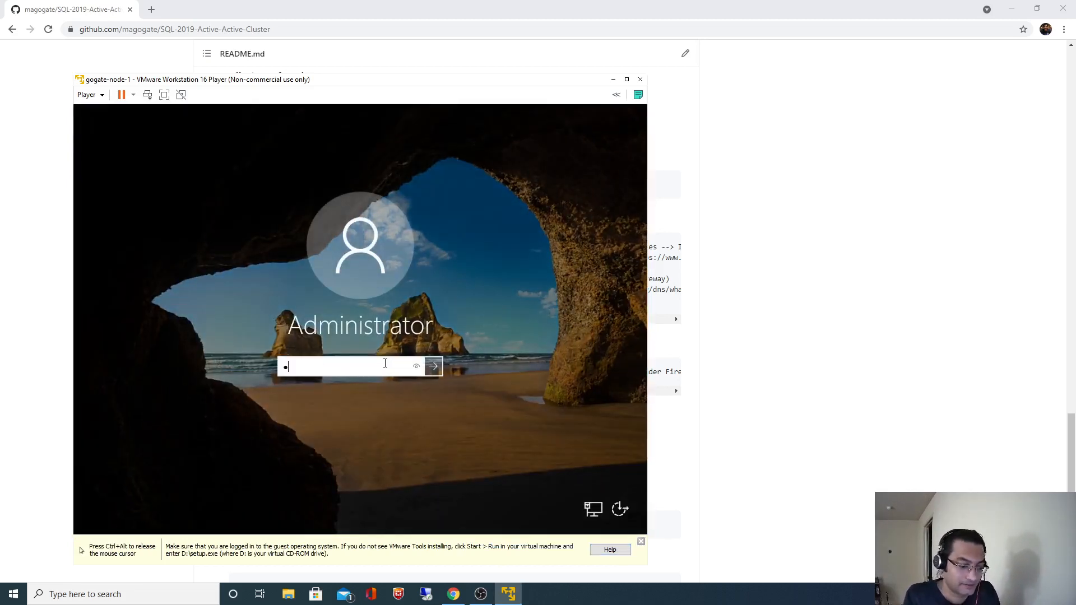
{"action": "type", "text": "••••••"}
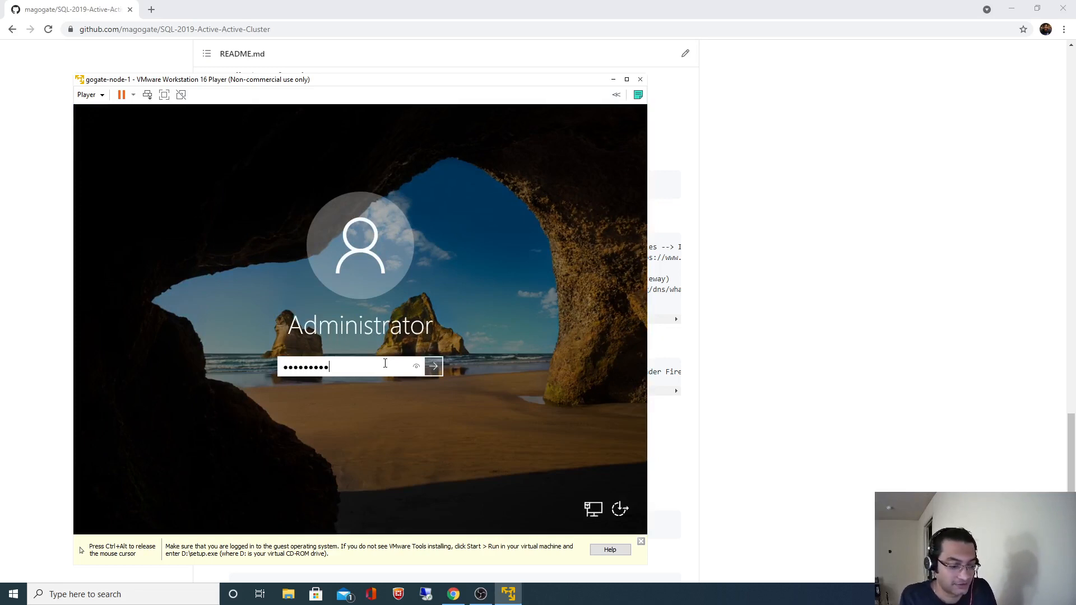
{"action": "key", "text": "Return"}
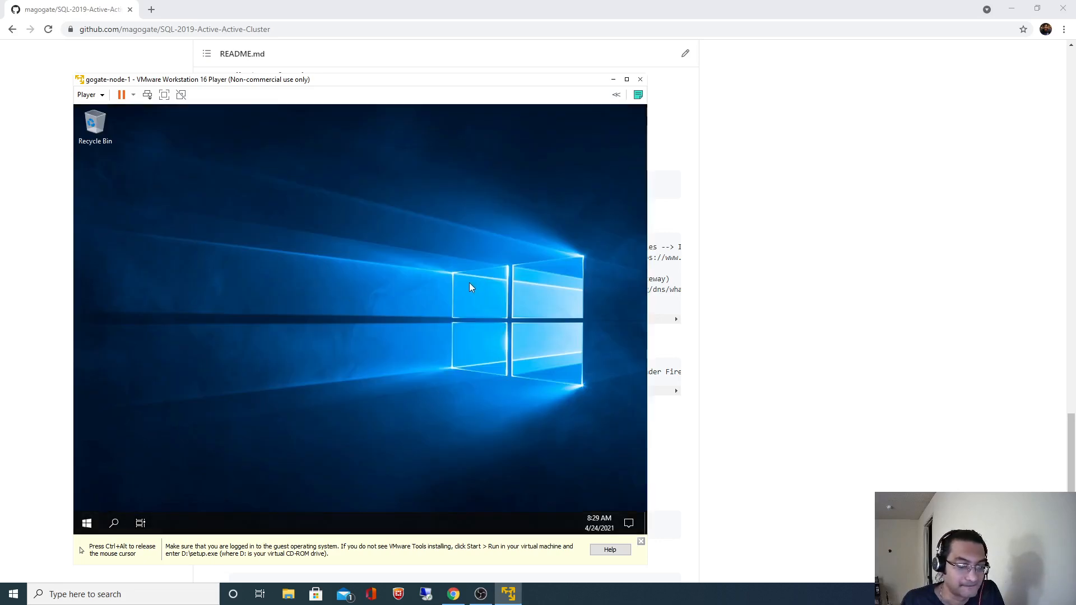
Maximize the player and dismiss the network discoverability and Windows Admin Center prompts.
{"action": "key", "text": "ctrl+alt"}
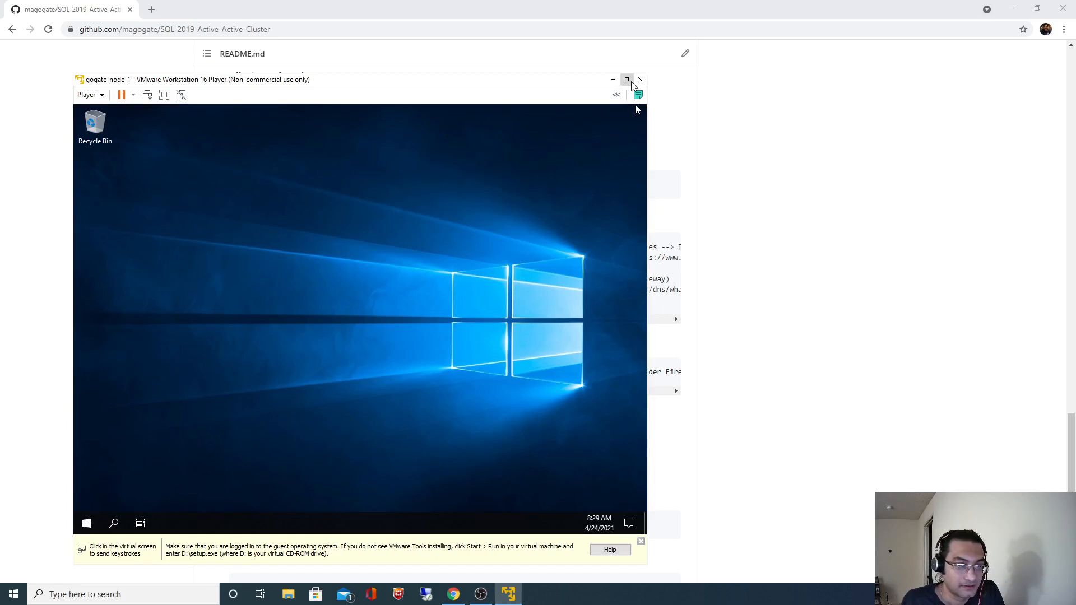
{"action": "left_click", "coordinate": [627, 79]}
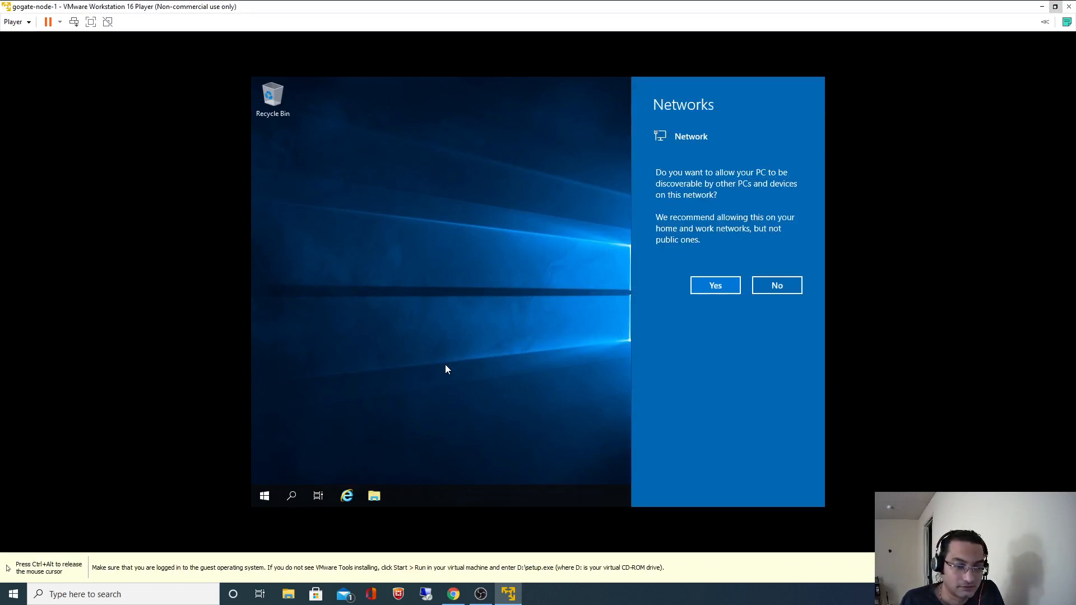
{"action": "left_click", "coordinate": [526, 321]}
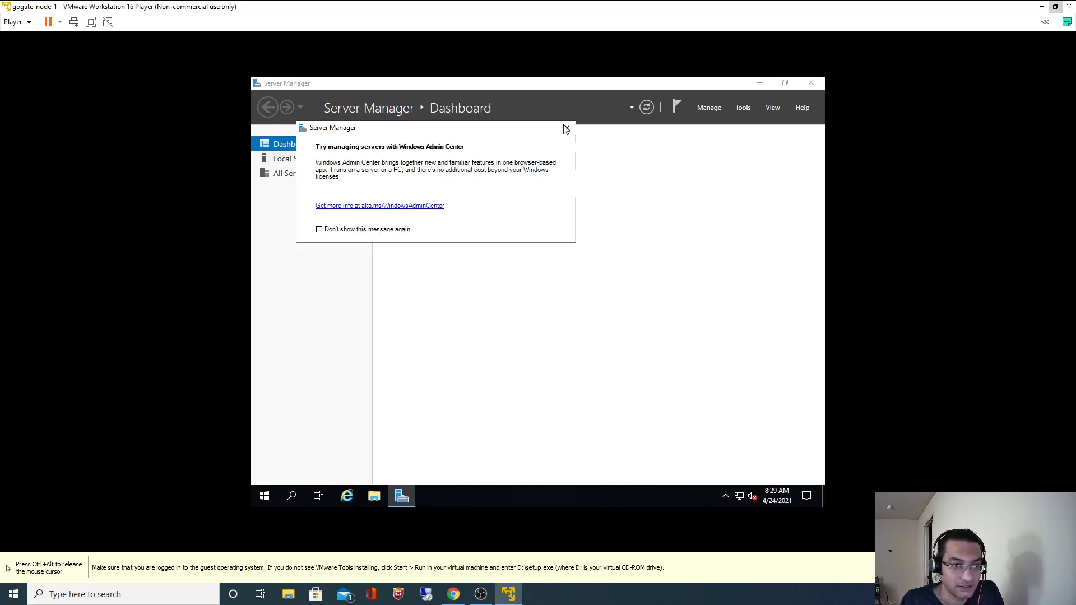
{"action": "left_click", "coordinate": [567, 128]}
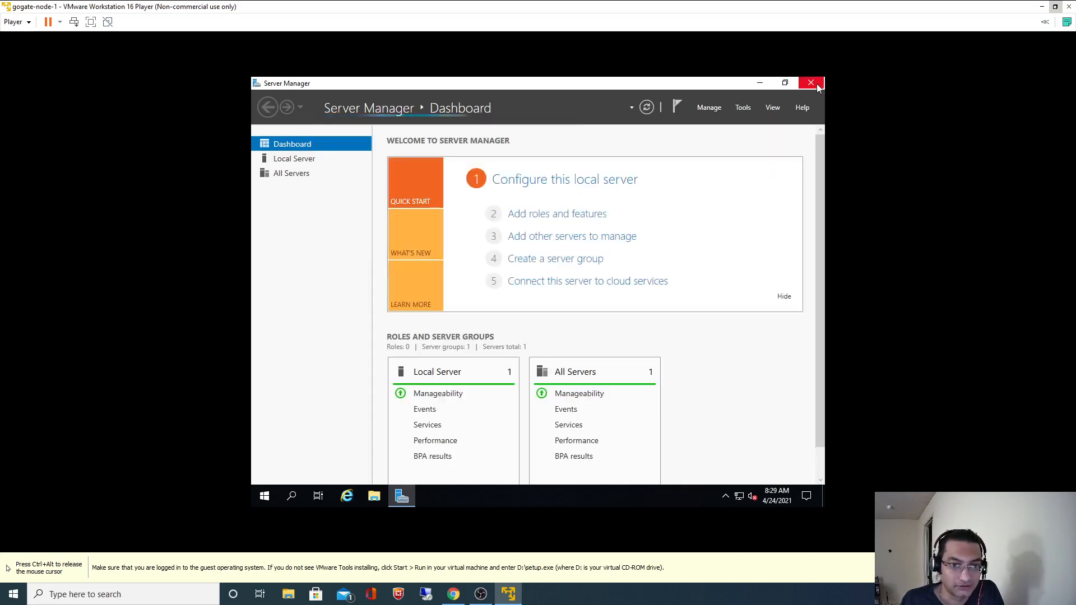
Close Server Manager and launch setup64 from the VMware Tools DVD drive (D:) via This PC.
{"action": "left_click", "coordinate": [810, 83]}
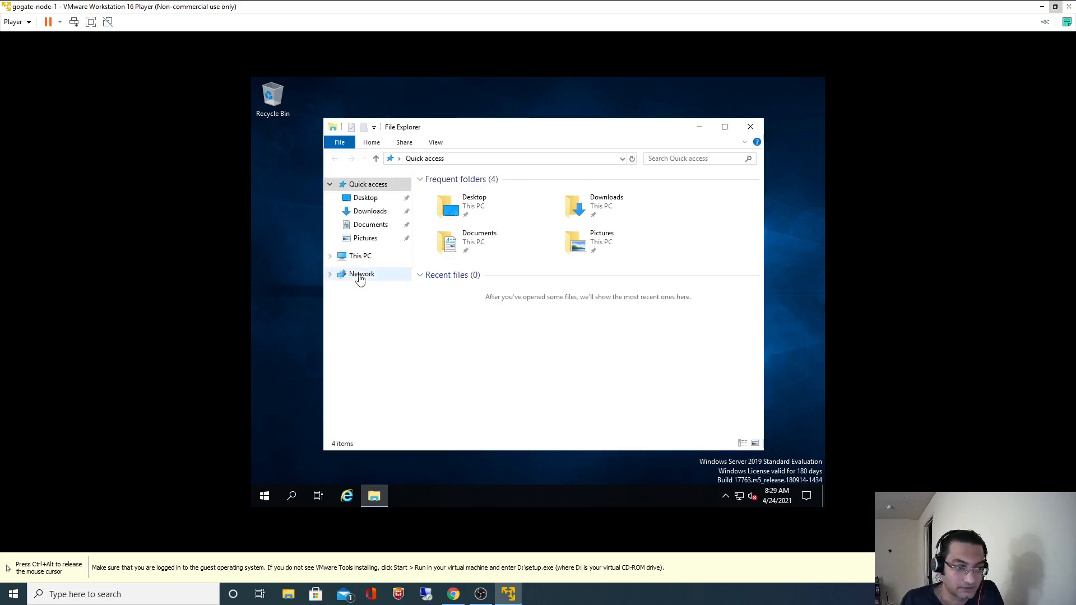
{"action": "left_click", "coordinate": [362, 257]}
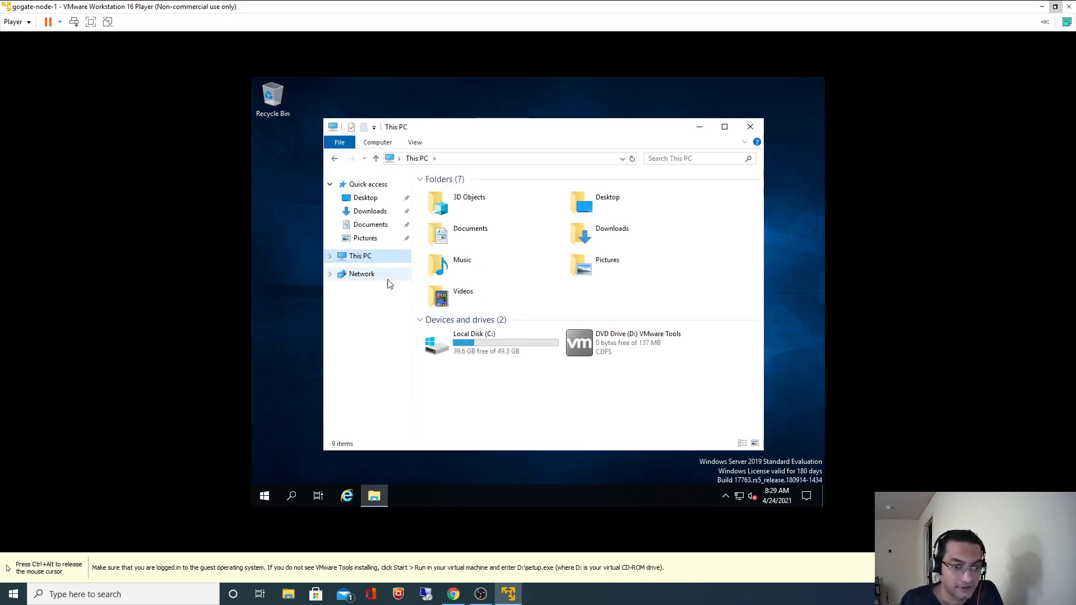
{"action": "left_click", "coordinate": [582, 335]}
{"action": "double_click", "coordinate": [581, 335]}
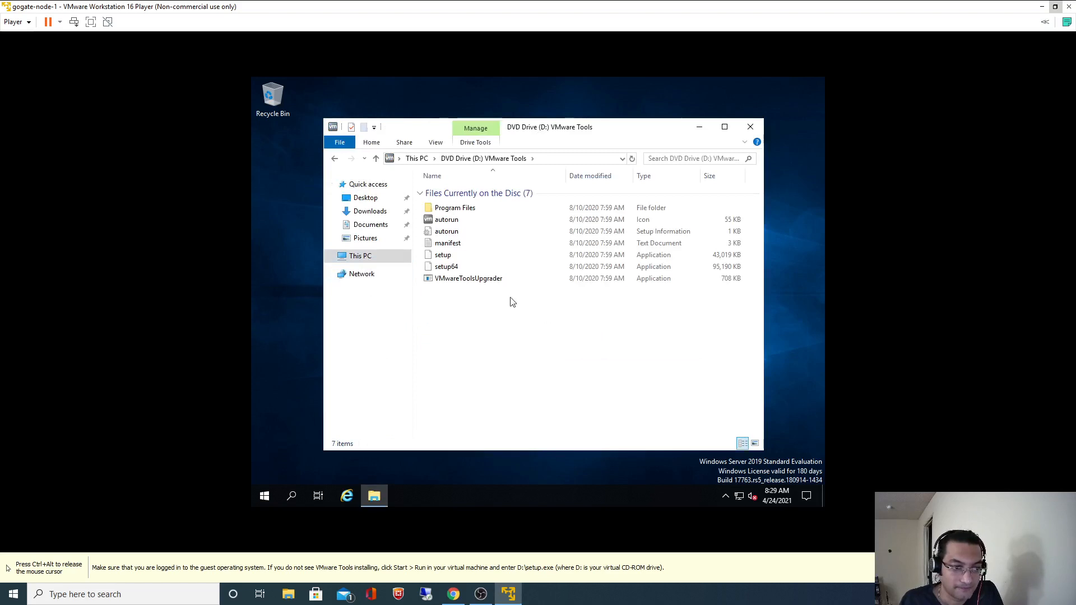
{"action": "left_click", "coordinate": [450, 269]}
{"action": "double_click", "coordinate": [449, 270]}
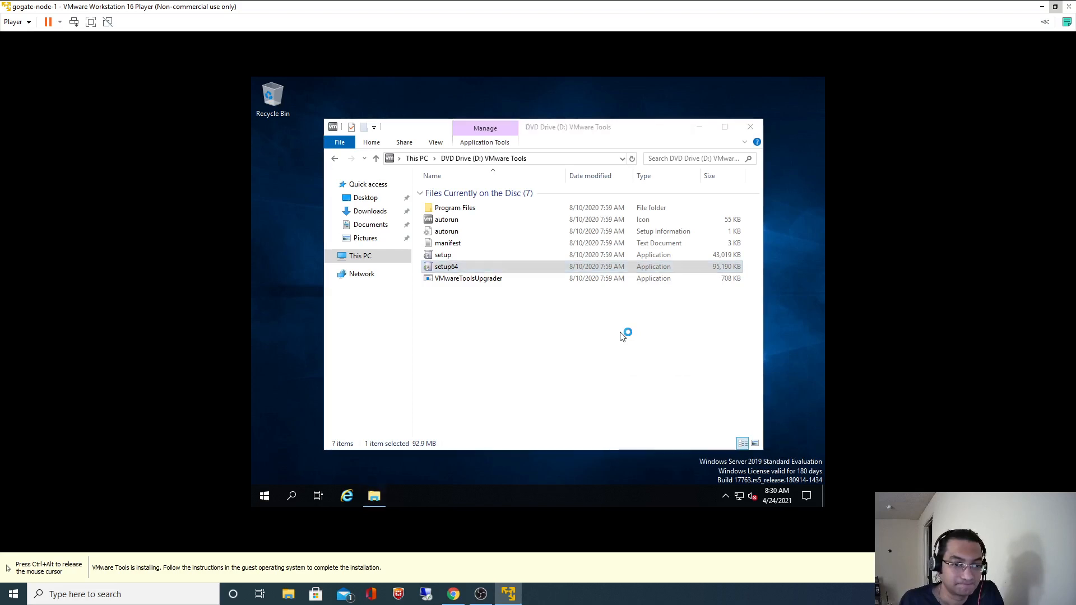
Close the D: window and run VMware Tools setup with the Typical option through to Finish.
{"action": "left_click", "coordinate": [751, 128]}
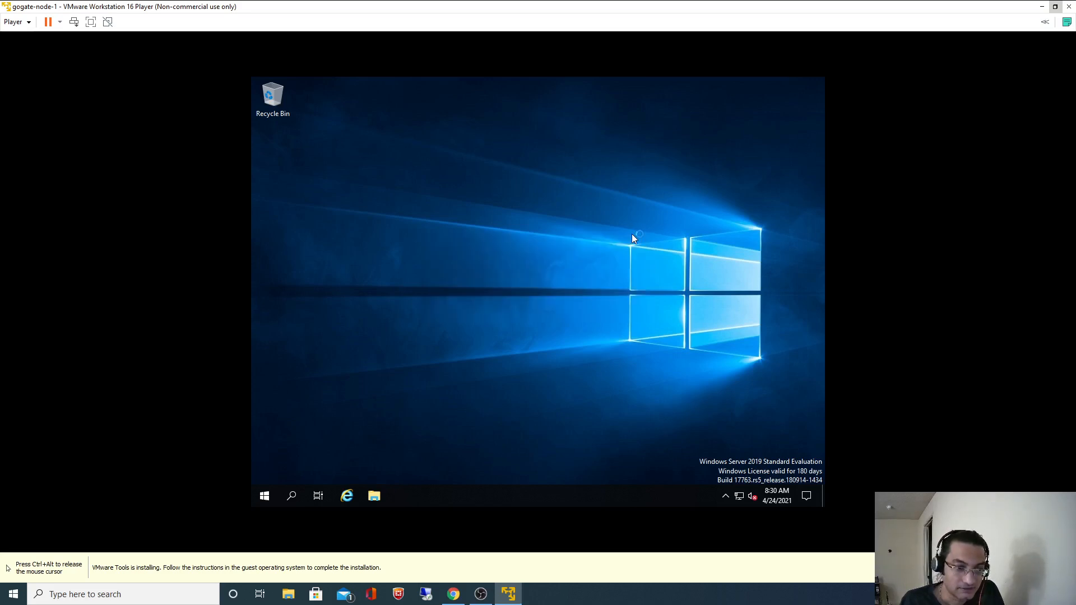
{"action": "left_click", "coordinate": [595, 375]}
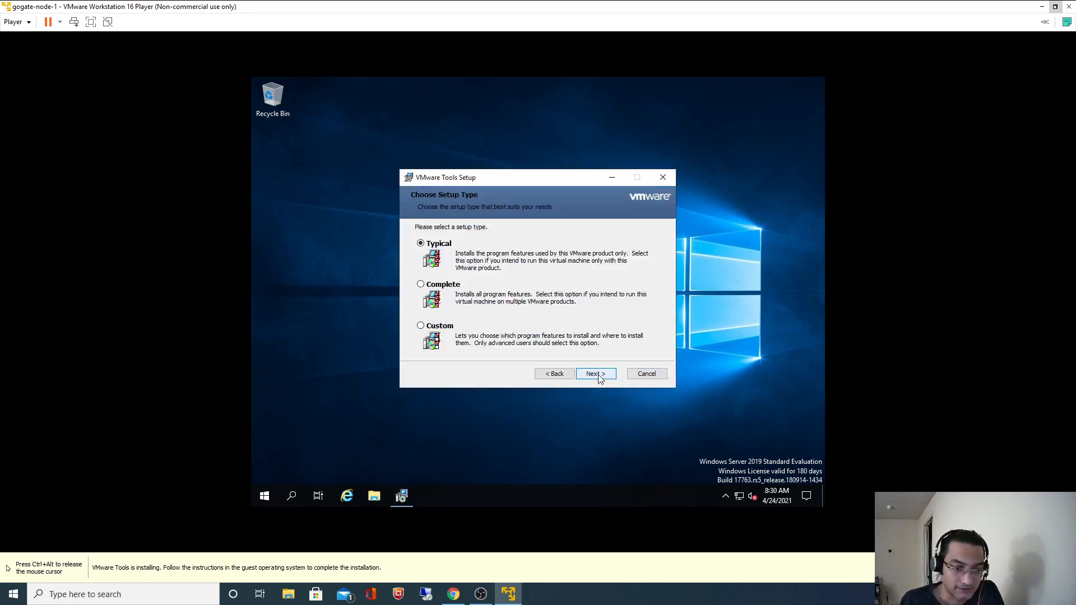
{"action": "left_click", "coordinate": [597, 375]}
{"action": "left_click", "coordinate": [597, 374]}
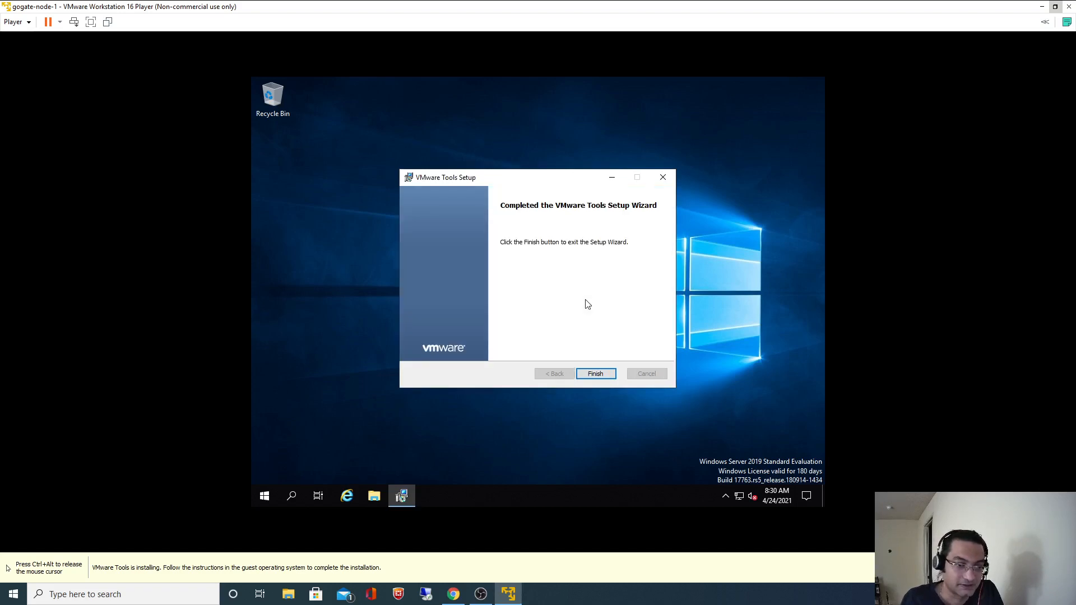
{"action": "left_click", "coordinate": [595, 373]}
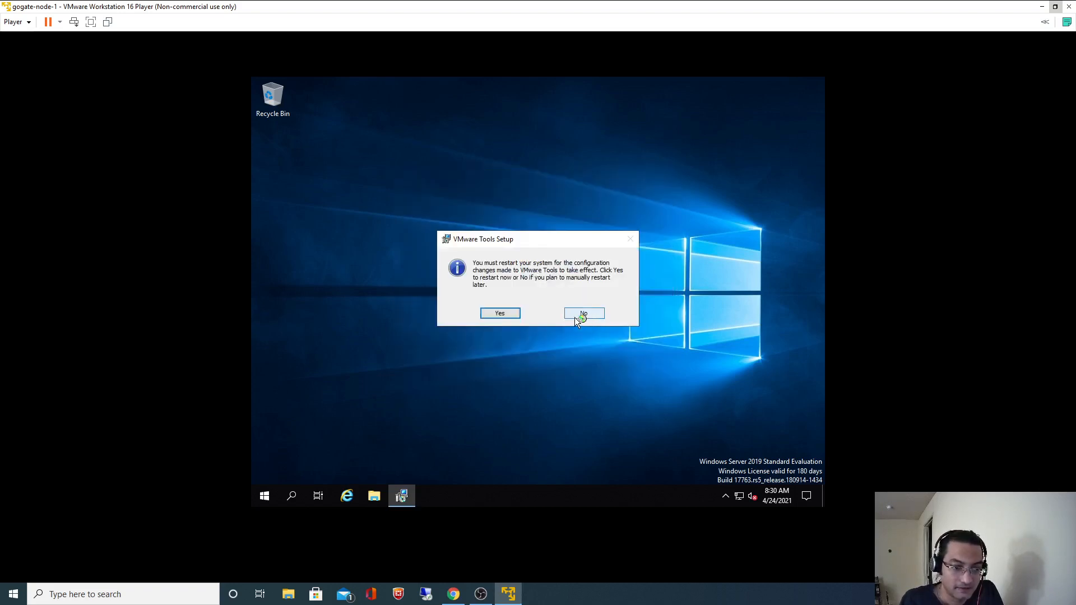
Accept the restart, then sign back in to the guest as Administrator with its password.
{"action": "left_click", "coordinate": [506, 312]}
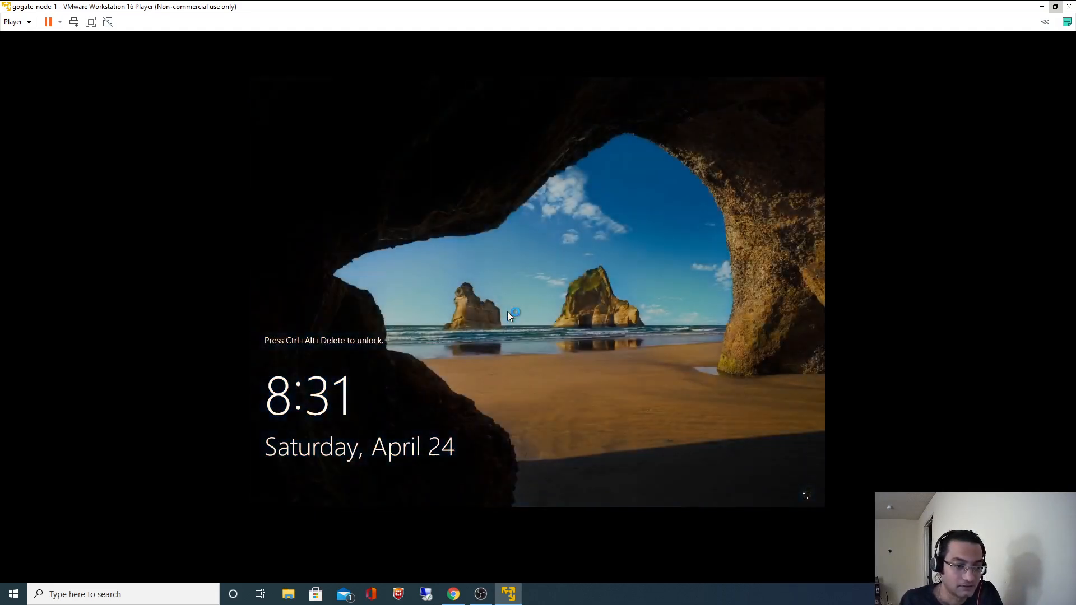
{"action": "key", "text": "ctrl+alt+Insert"}
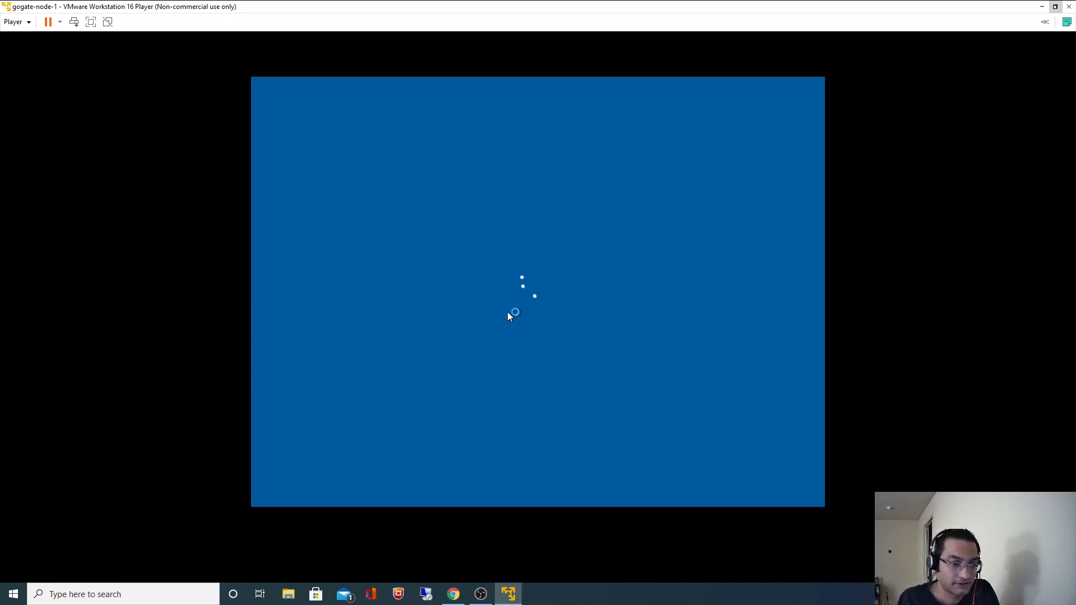
{"action": "type", "text": "••"}
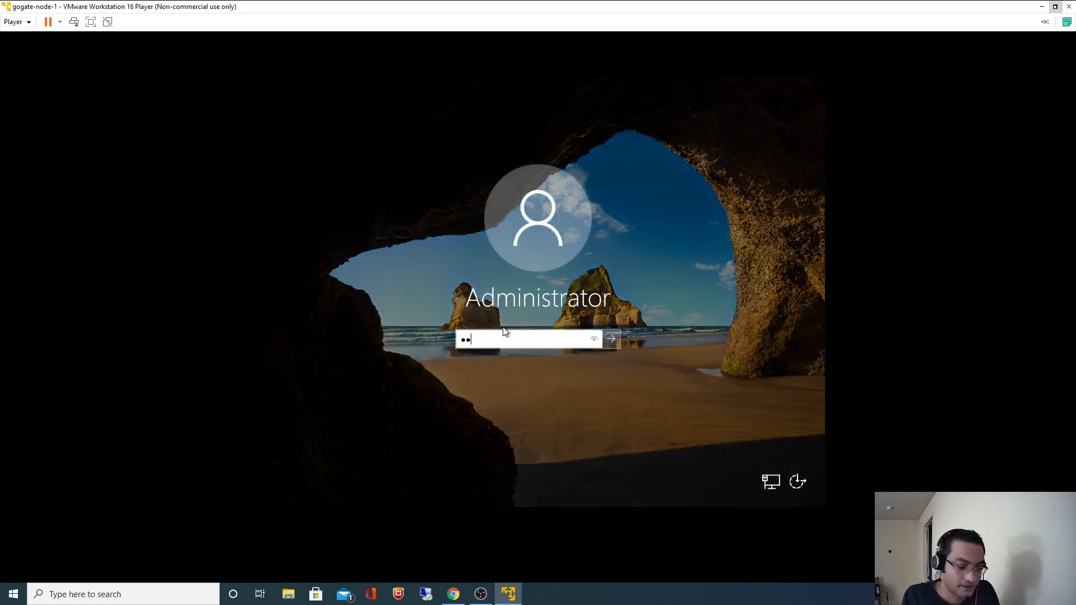
{"action": "type", "text": "••••••••"}
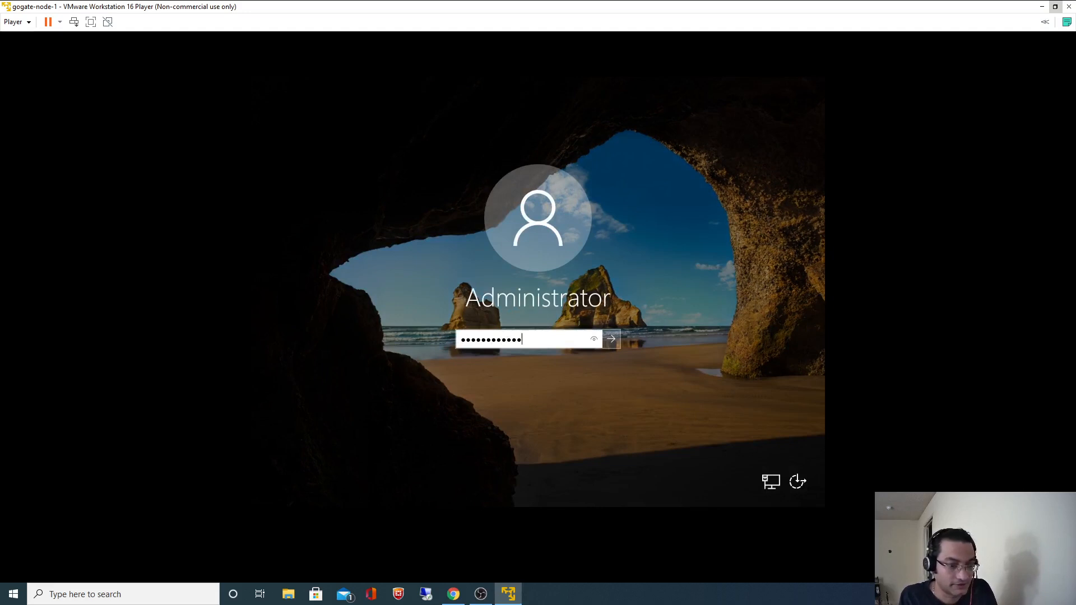
{"action": "key", "text": "Return"}
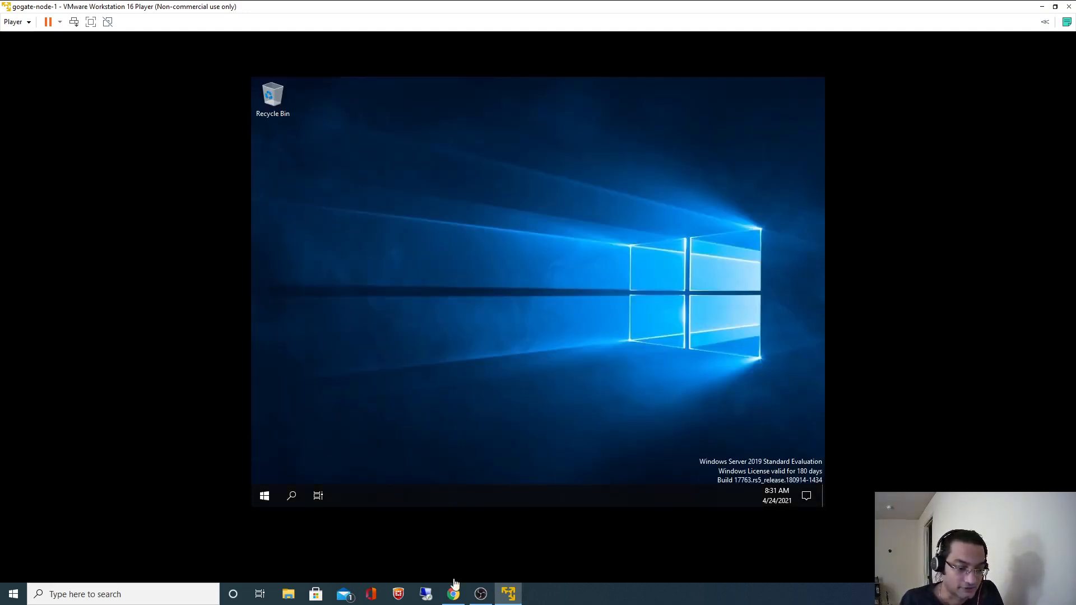
Copy gogate-node-1 from the README, then dismiss the Admin Center prompt and close Server Manager.
{"action": "left_click", "coordinate": [453, 593]}
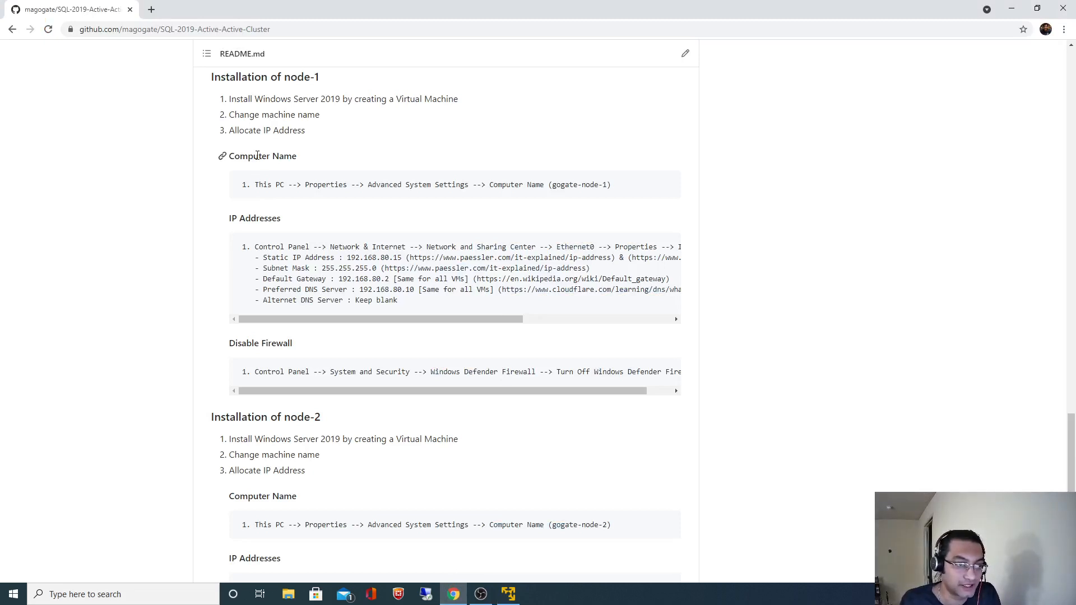
{"action": "left_click_drag", "start_coordinate": [553, 185], "coordinate": [608, 184]}
{"action": "key", "text": "alt+Tab"}
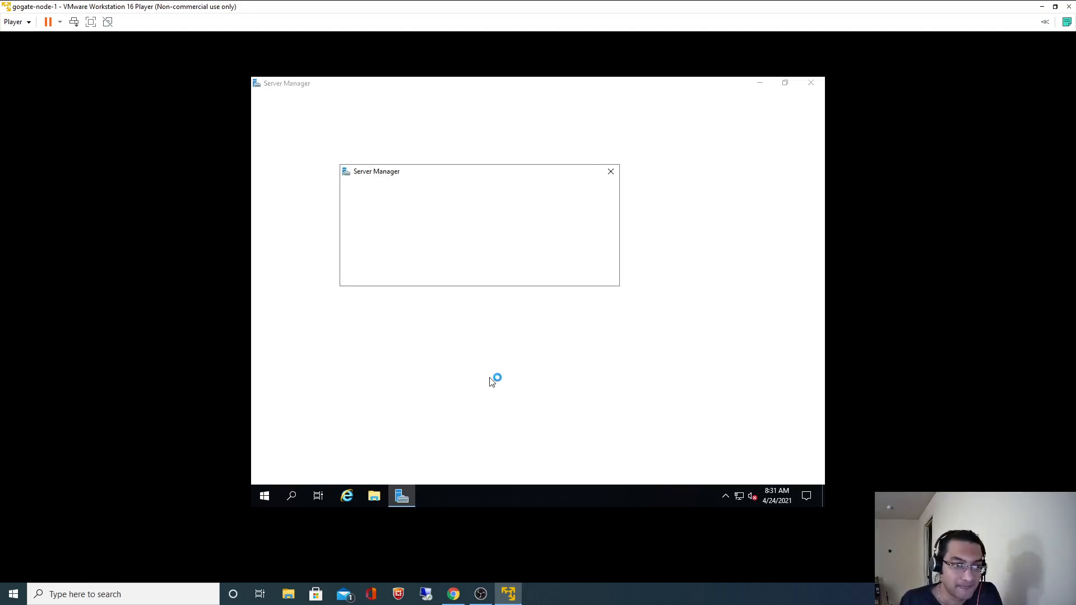
{"action": "left_click", "coordinate": [608, 176]}
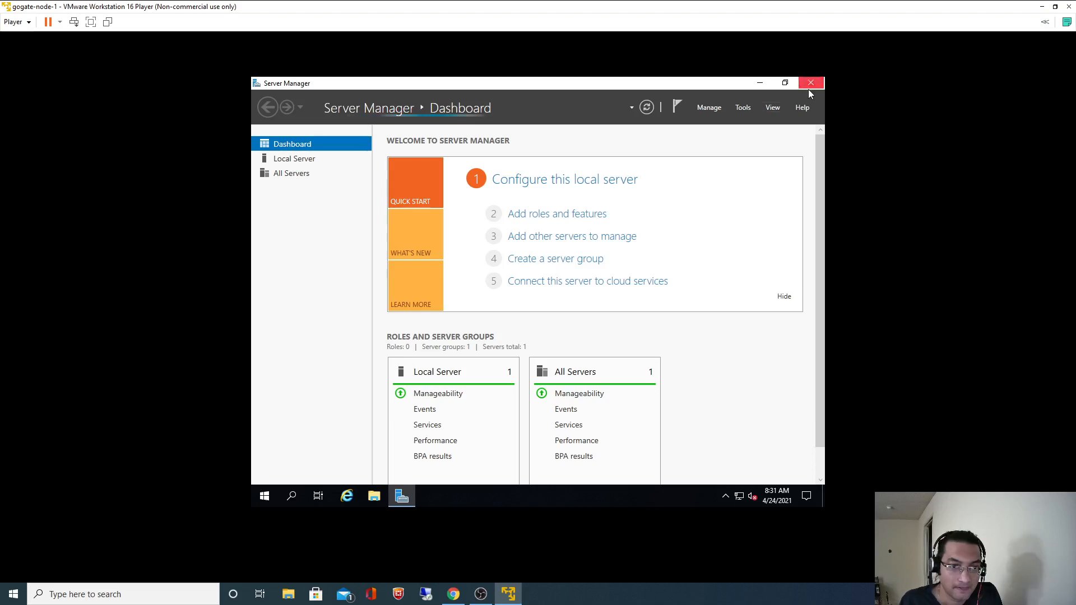
{"action": "left_click", "coordinate": [809, 90]}
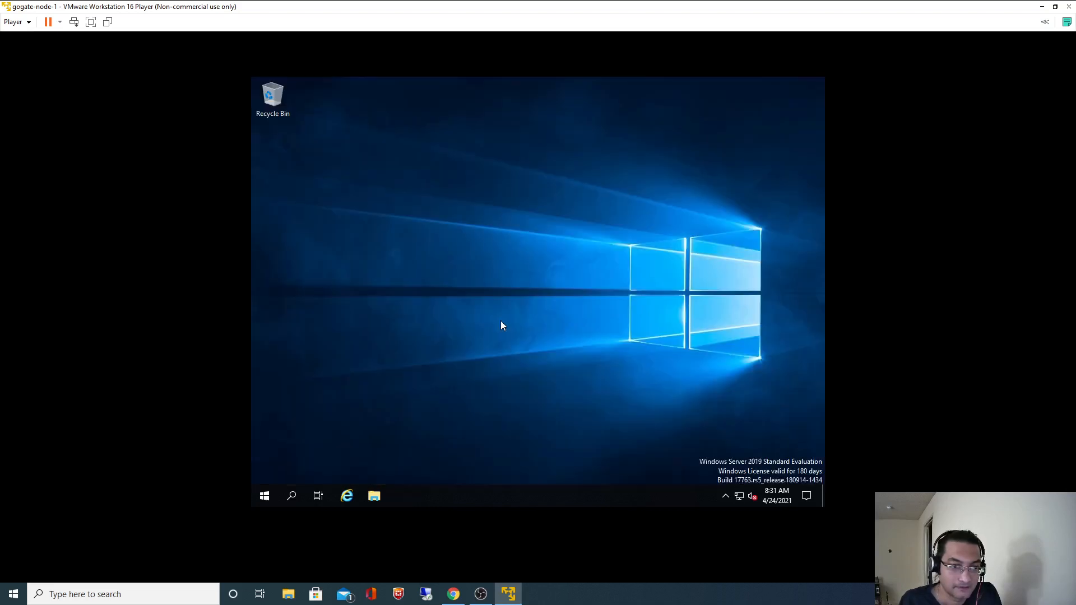
Open This PC's system properties to change the computer name and clear the old name WIN-HUI9LL1MK4K.
{"action": "left_click", "coordinate": [291, 495]}
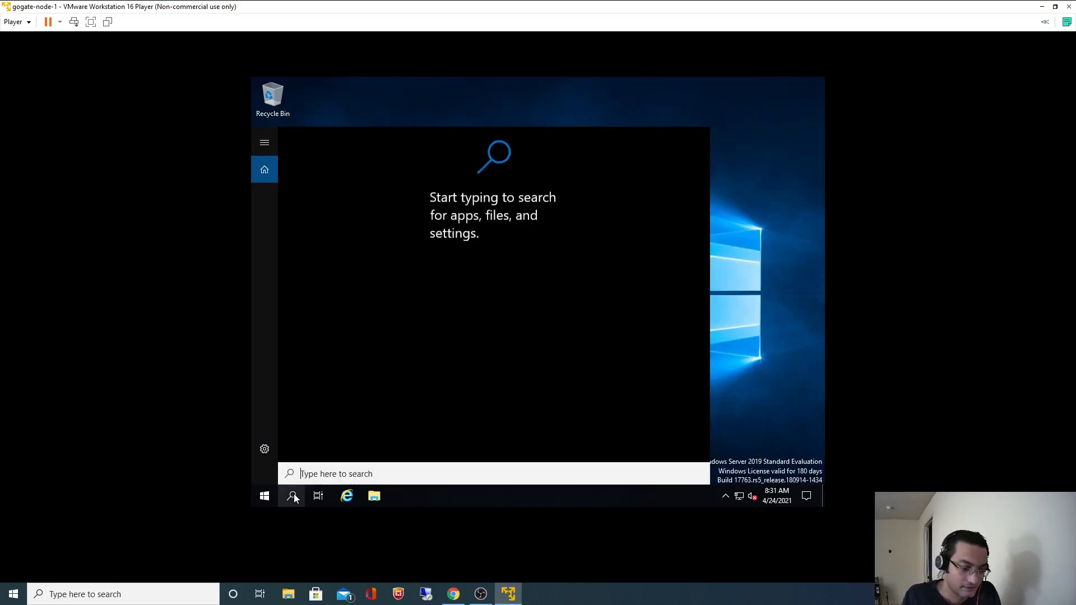
{"action": "type", "text": "This PC"}
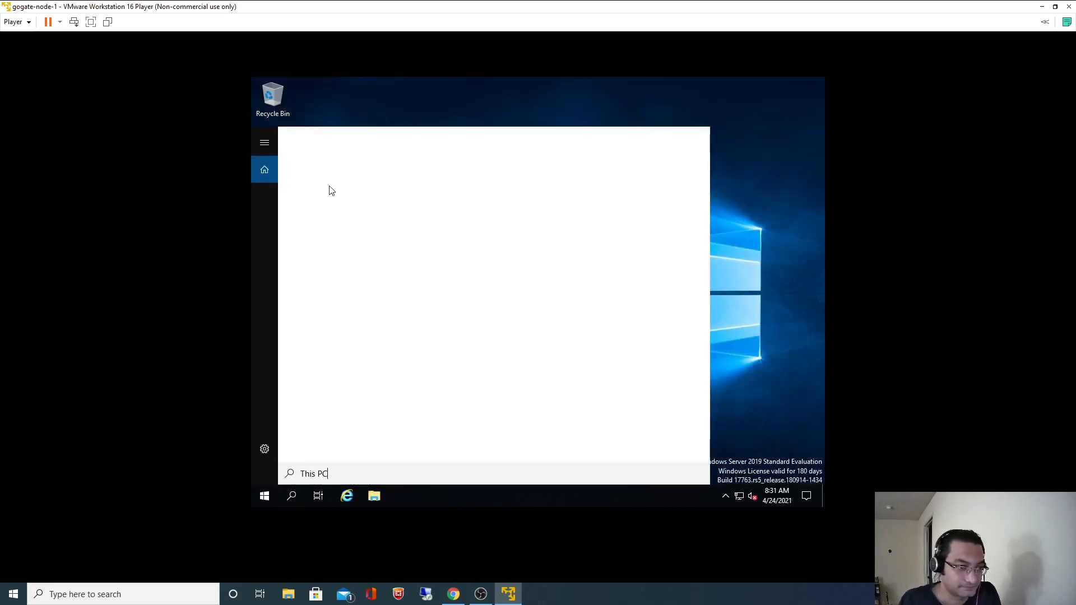
{"action": "right_click", "coordinate": [321, 194]}
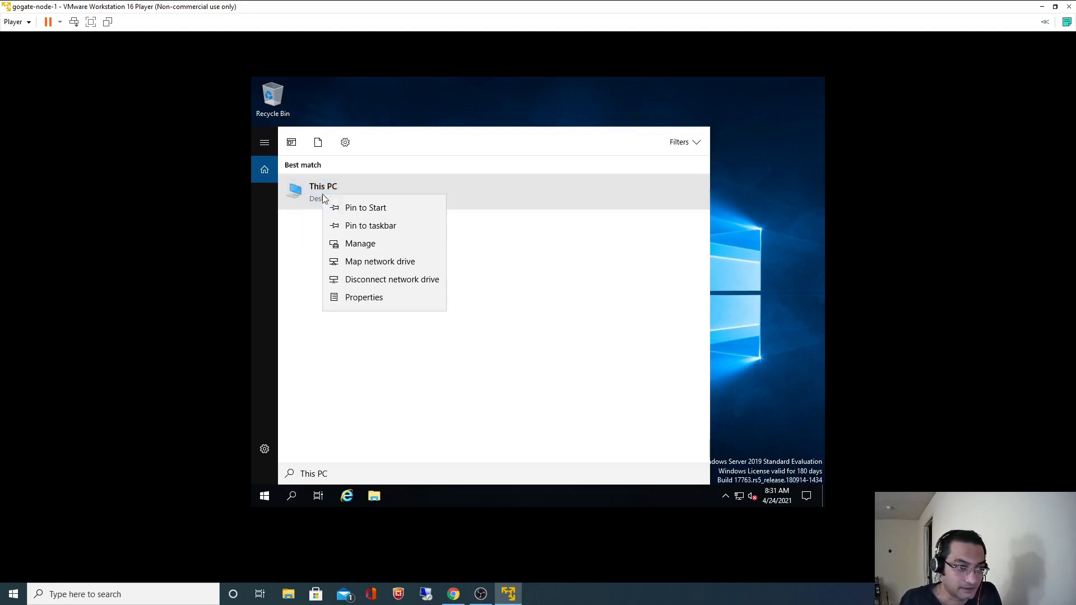
{"action": "left_click", "coordinate": [365, 301]}
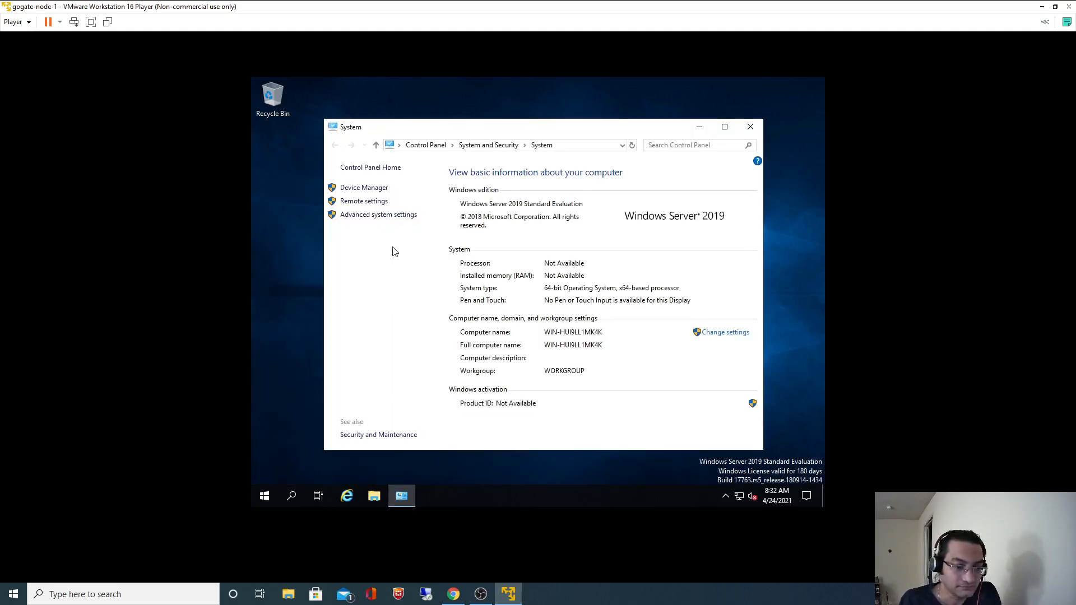
{"action": "left_click", "coordinate": [365, 215]}
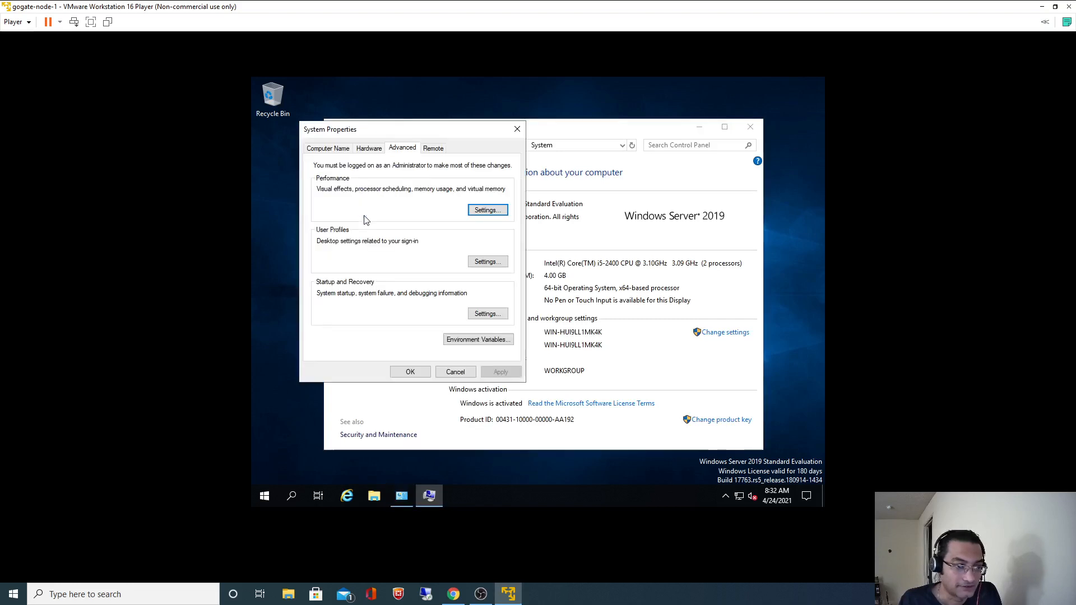
{"action": "left_click", "coordinate": [328, 149]}
{"action": "left_click", "coordinate": [488, 256]}
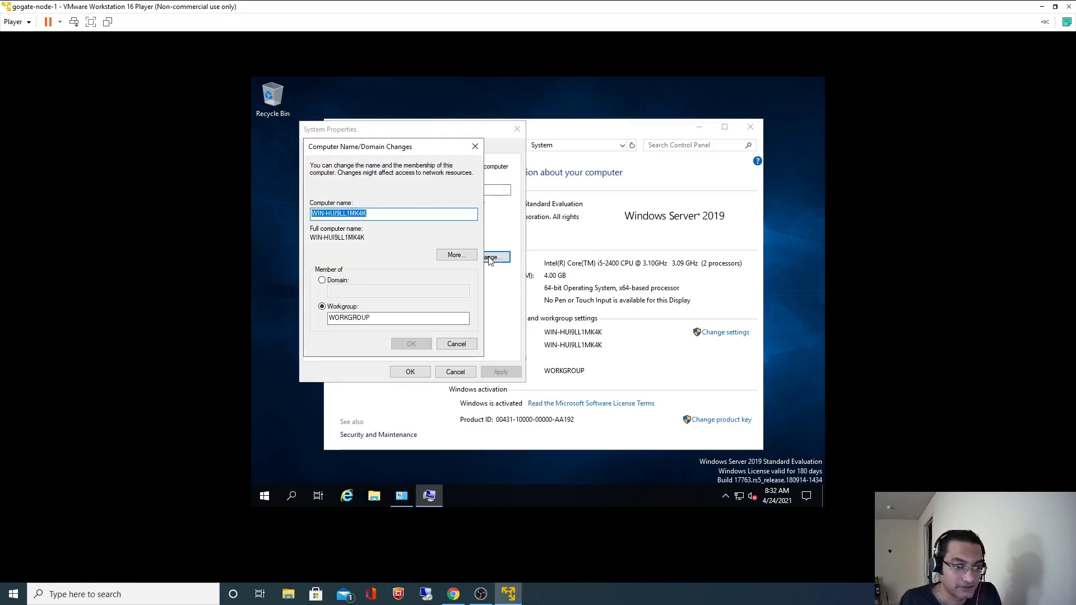
{"action": "left_click", "coordinate": [386, 214]}
{"action": "double_click", "coordinate": [359, 213]}
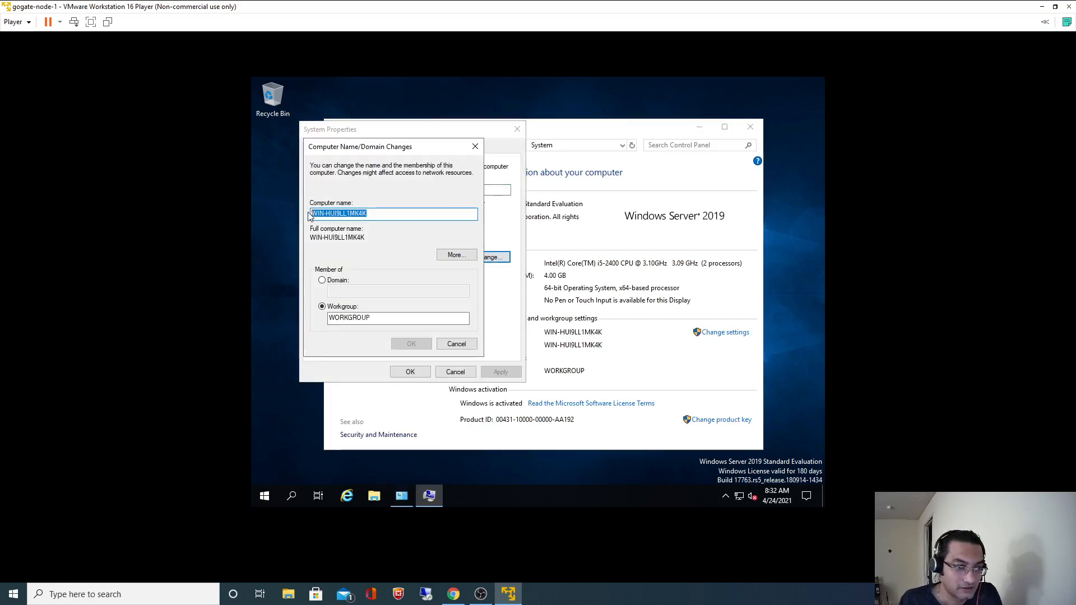
{"action": "key", "text": "BackSpace"}
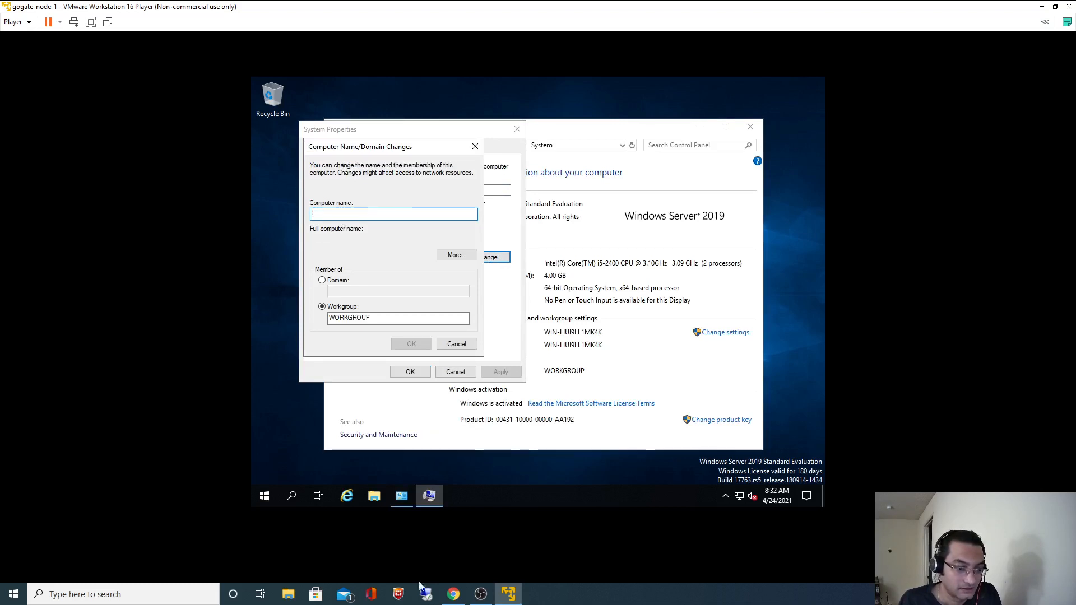
Enter gogate-node-1 as the computer name, confirm, choose Restart Later, and close System.
{"action": "left_click", "coordinate": [453, 594]}
{"action": "key", "text": "alt+Tab"}
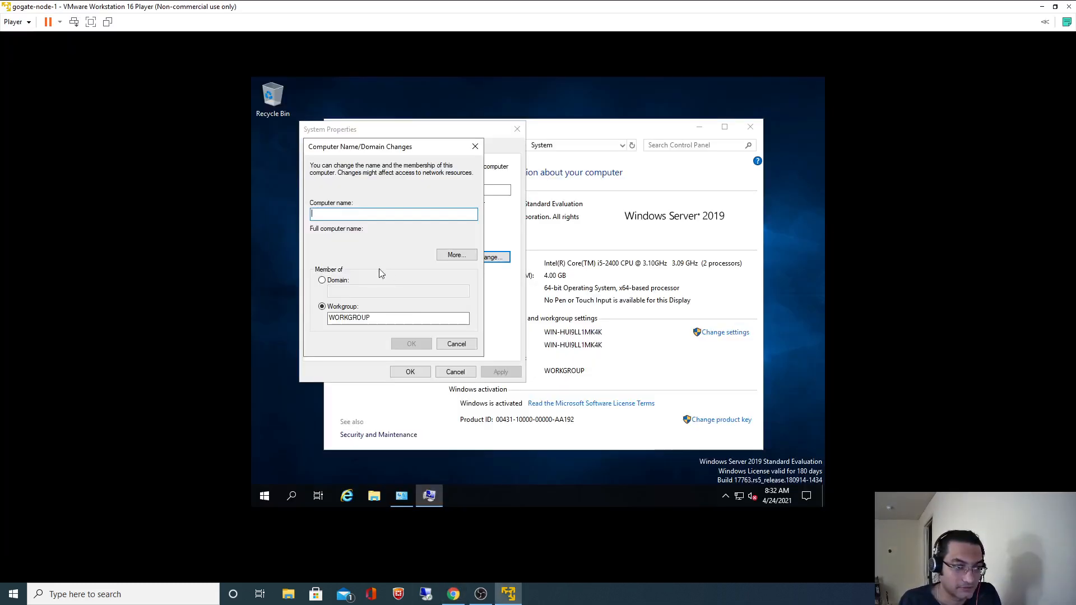
{"action": "type", "text": "gogate-node-1"}
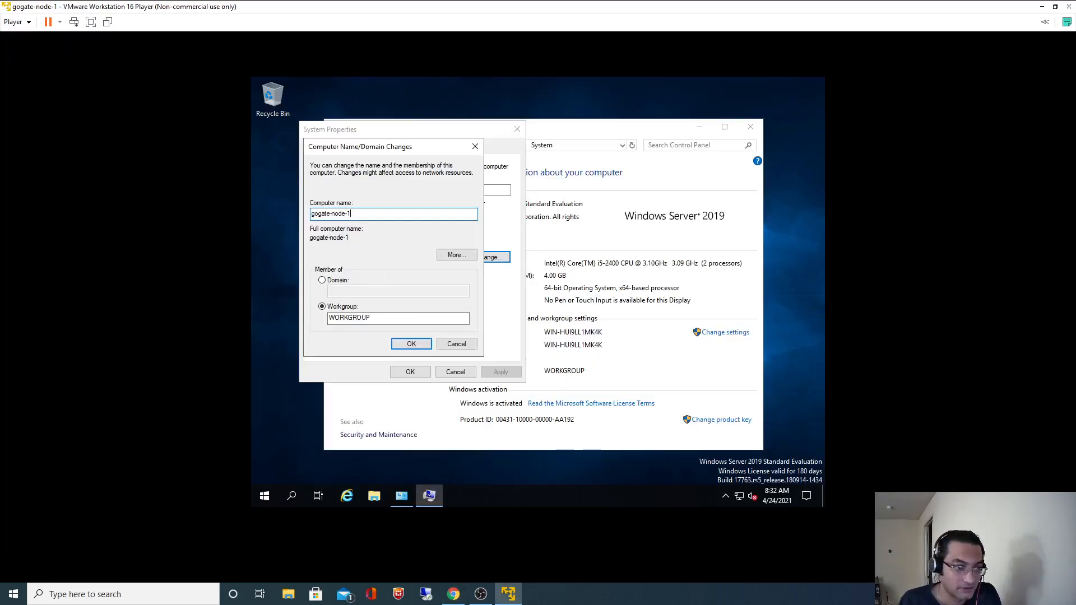
{"action": "left_click", "coordinate": [409, 343]}
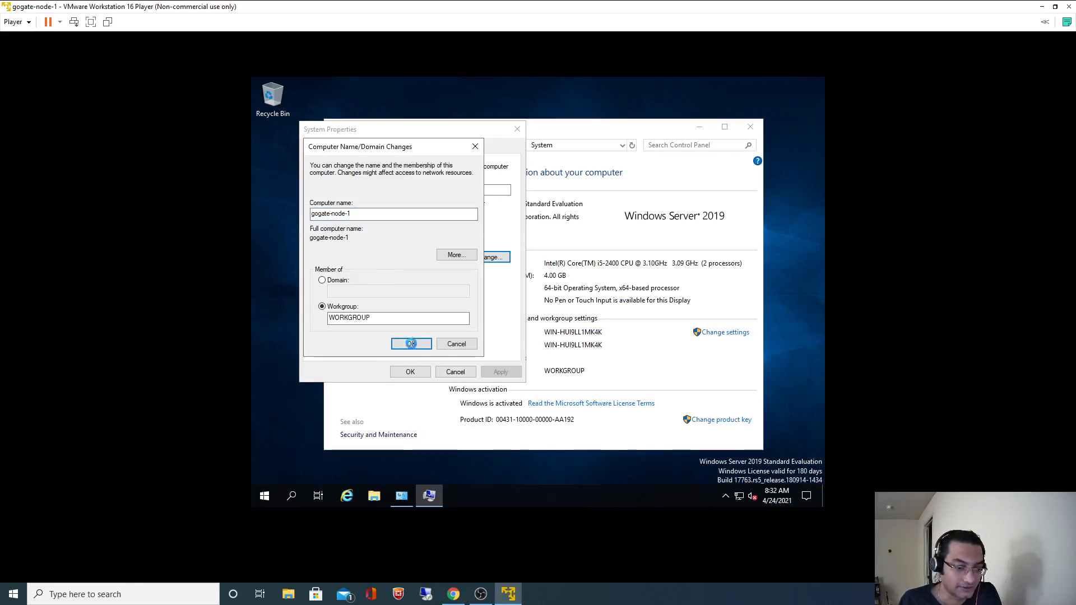
{"action": "left_click", "coordinate": [454, 594]}
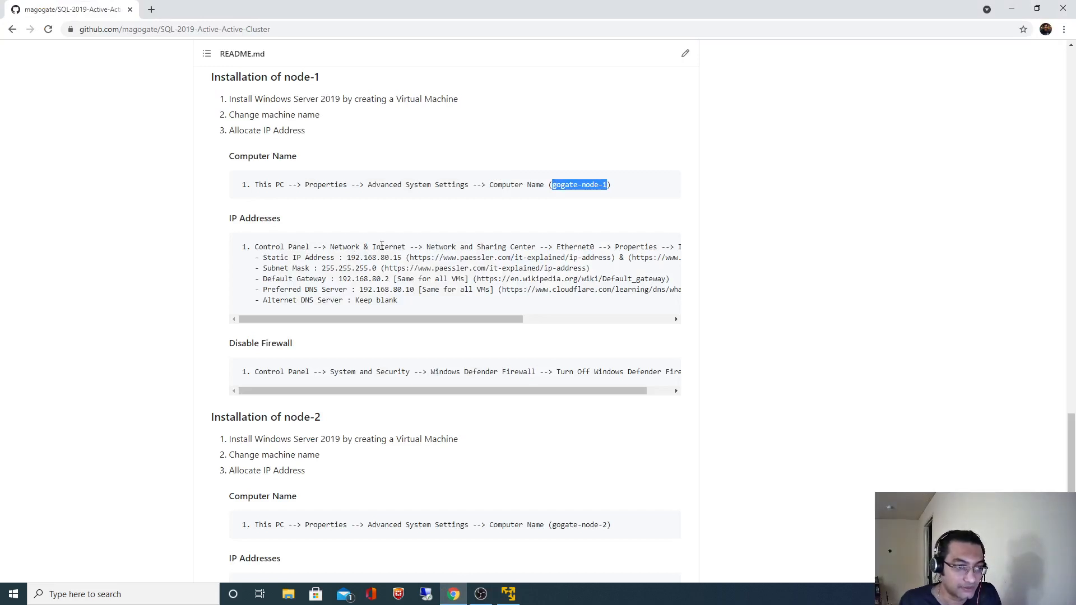
{"action": "key", "text": "alt+Tab"}
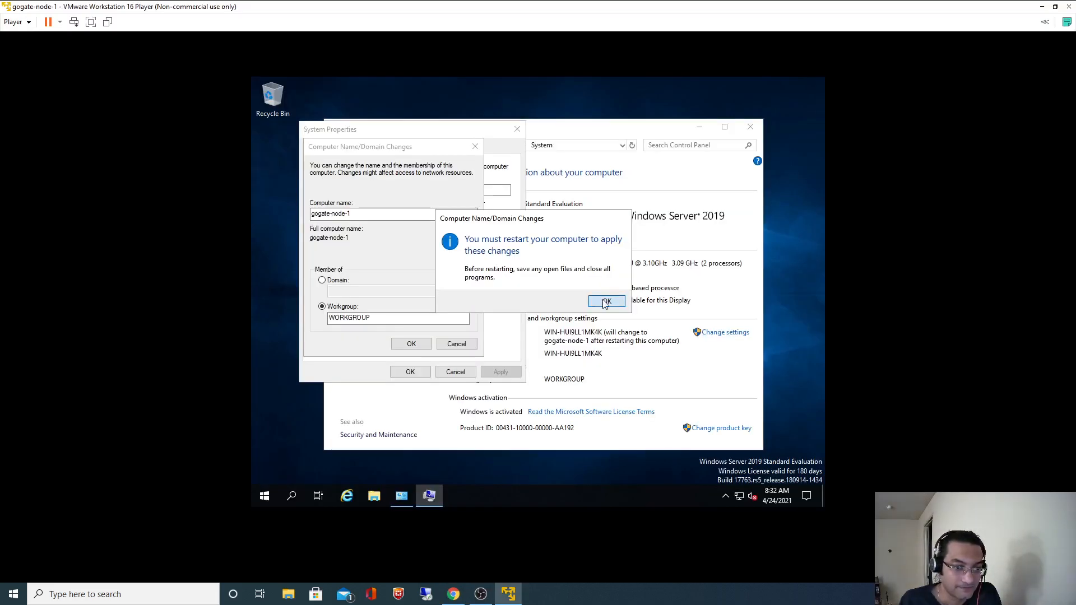
{"action": "left_click", "coordinate": [606, 302]}
{"action": "left_click", "coordinate": [409, 371]}
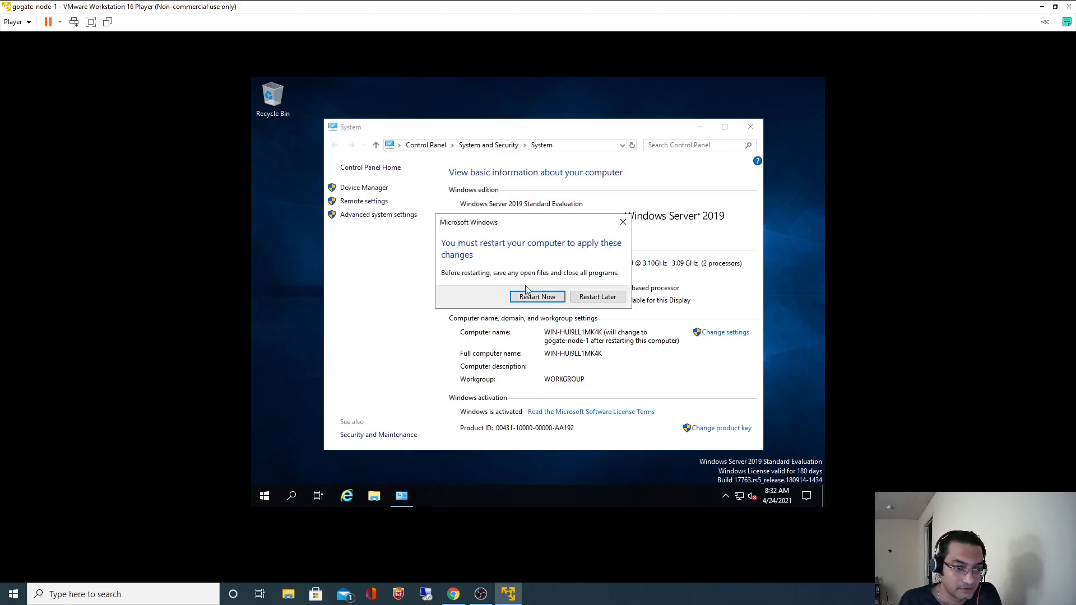
{"action": "left_click", "coordinate": [595, 299]}
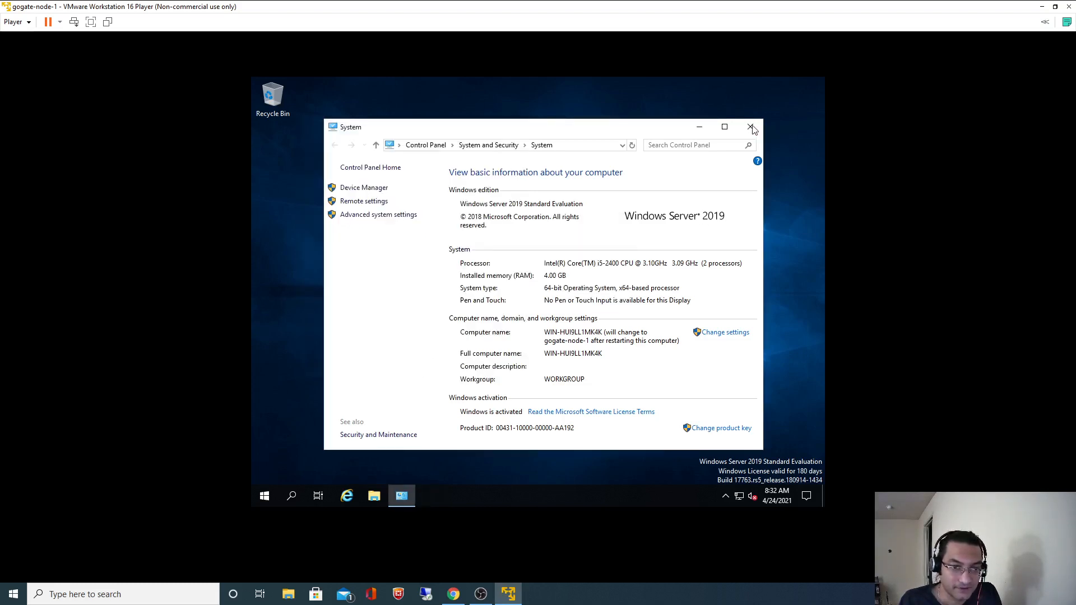
{"action": "left_click", "coordinate": [751, 127]}
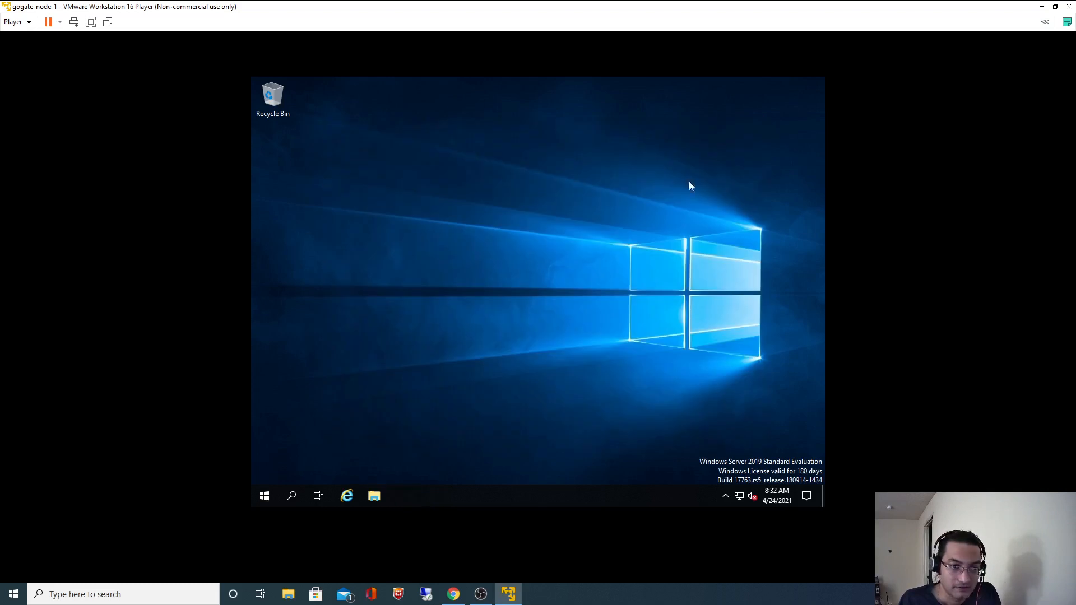
Open Ethernet0's IPv4 properties from Control Panel and switch to a manually set IP address.
{"action": "left_click", "coordinate": [293, 496]}
{"action": "type", "text": "Con"}
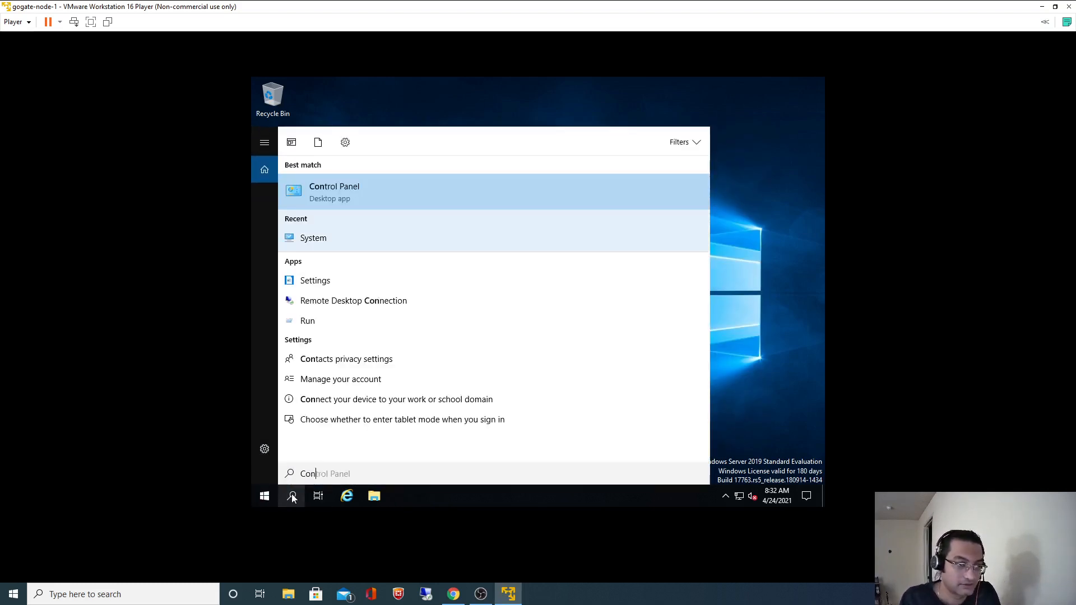
{"action": "left_click", "coordinate": [328, 190]}
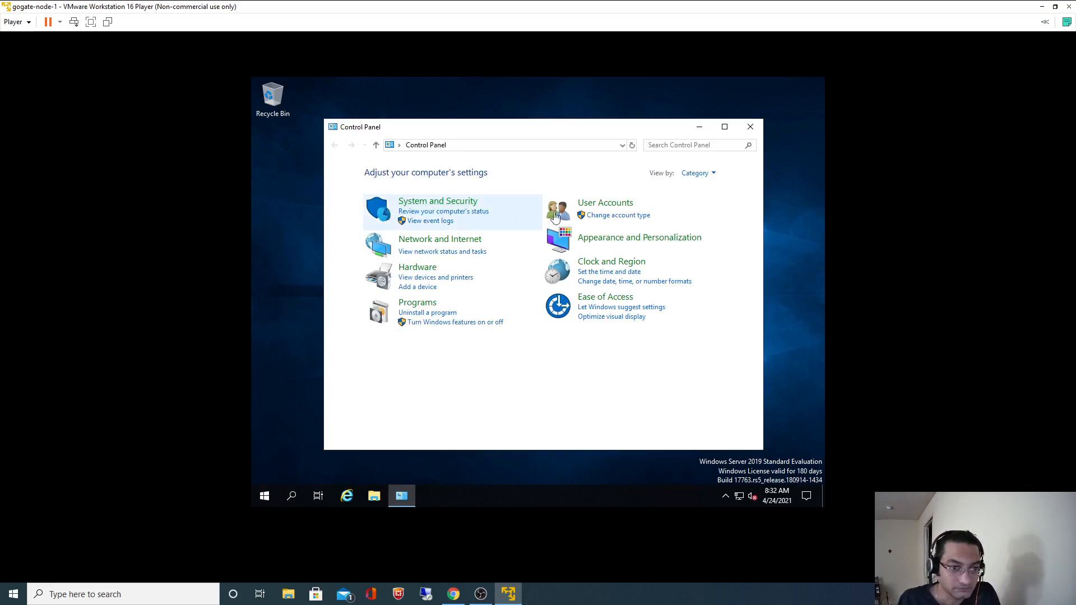
{"action": "left_click", "coordinate": [452, 241]}
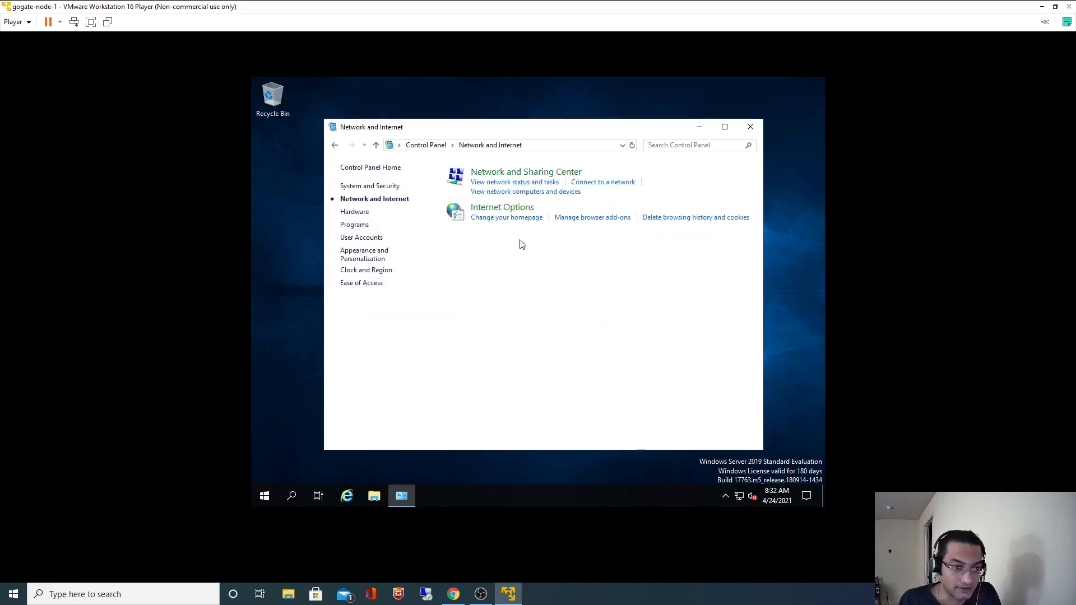
{"action": "left_click", "coordinate": [520, 173]}
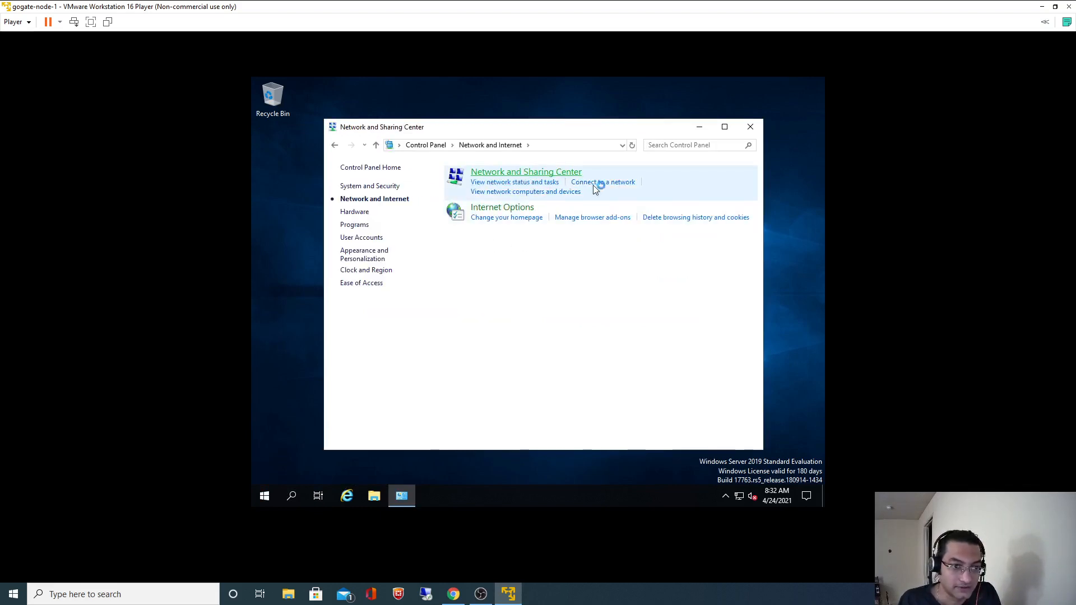
{"action": "left_click", "coordinate": [681, 211]}
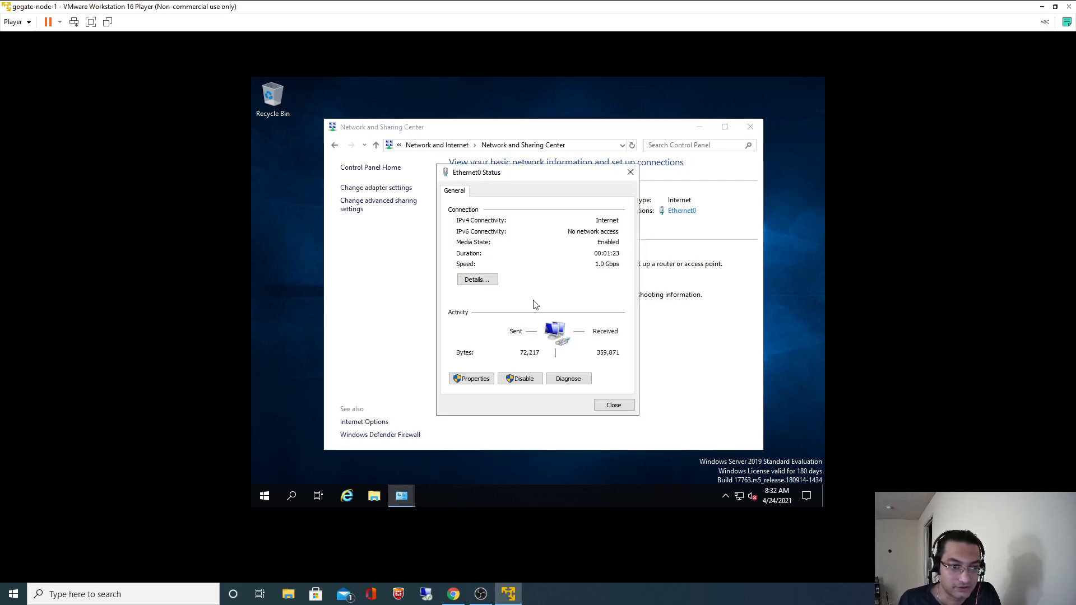
{"action": "left_click", "coordinate": [477, 383]}
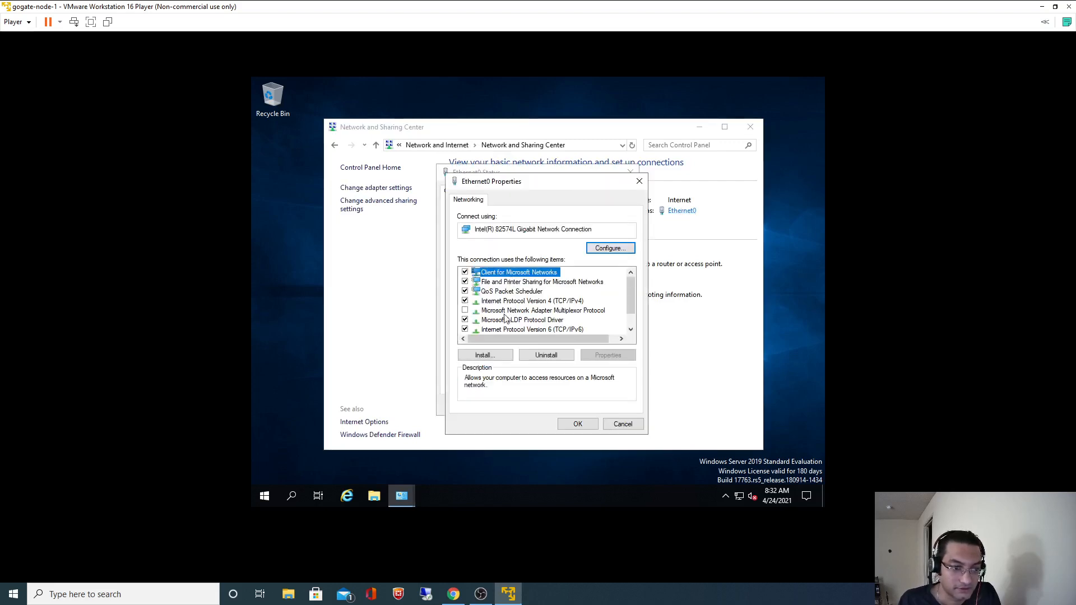
{"action": "left_click", "coordinate": [540, 301]}
{"action": "left_click", "coordinate": [606, 359]}
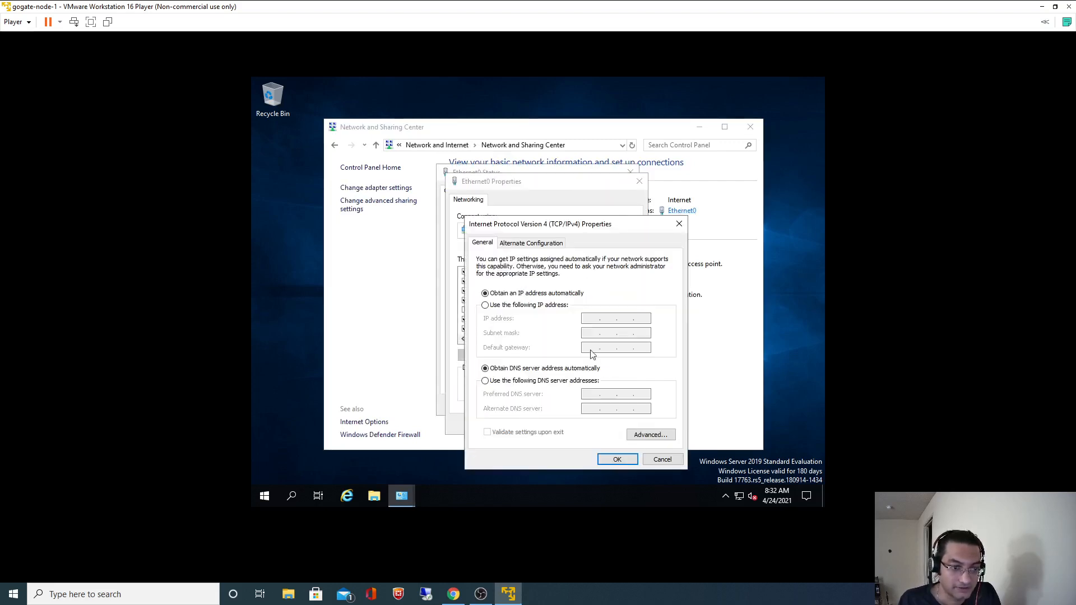
{"action": "left_click", "coordinate": [494, 306]}
Enter IP 192.168.80.15, mask 255.255.255.0 and gateway 192.168.80.2 copied from the notes.
{"action": "left_click", "coordinate": [453, 594]}
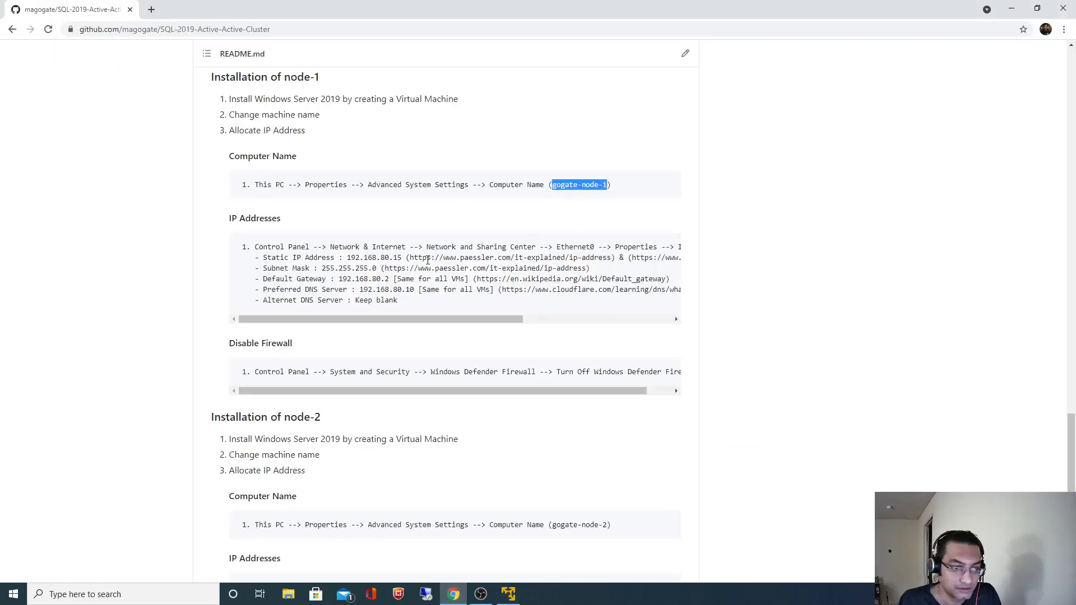
{"action": "left_click_drag", "start_coordinate": [348, 257], "coordinate": [399, 258]}
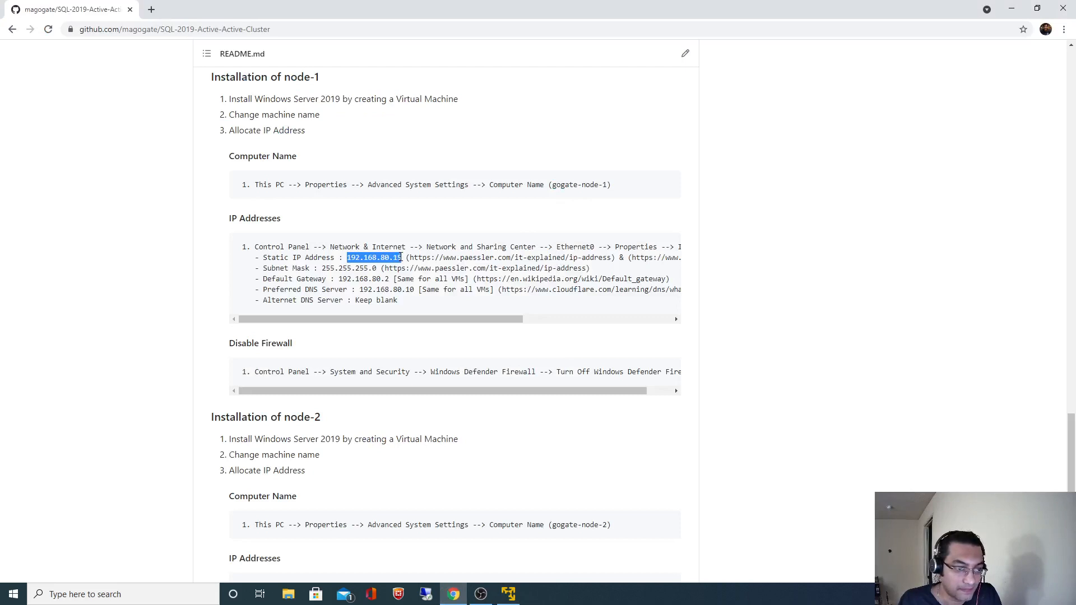
{"action": "key", "text": "alt+Tab"}
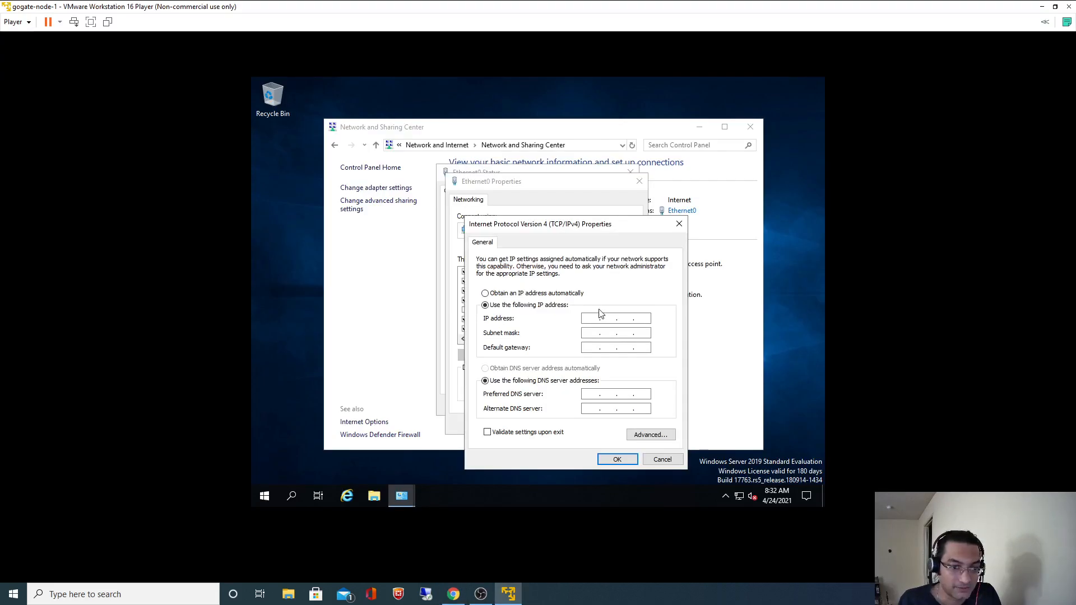
{"action": "type", "text": "192.168.80.15"}
{"action": "key", "text": "Tab"}
{"action": "key", "text": "Tab"}
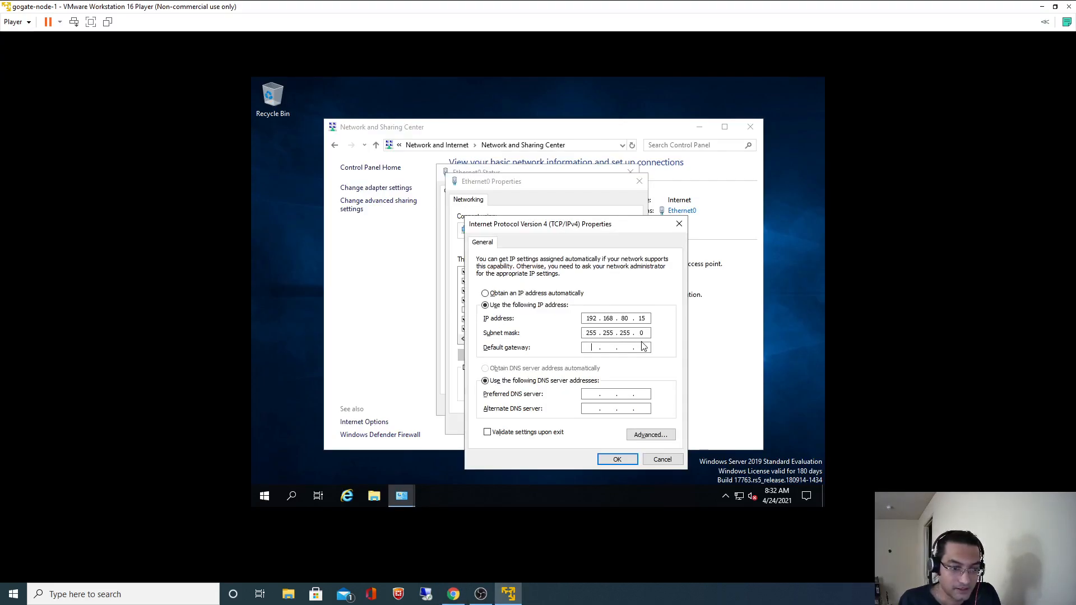
{"action": "left_click", "coordinate": [451, 593]}
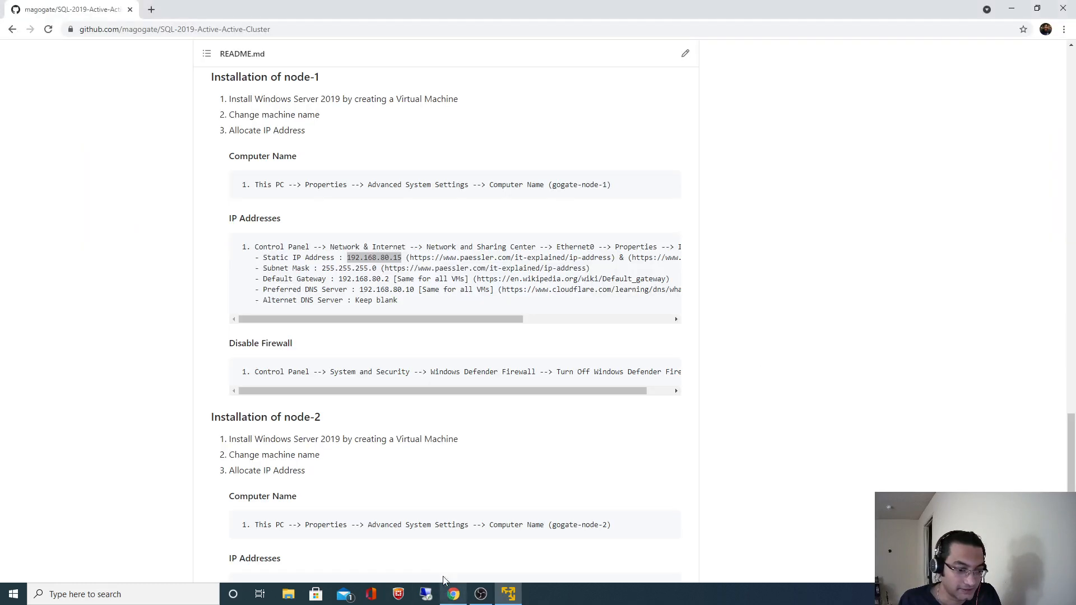
{"action": "left_click_drag", "start_coordinate": [339, 279], "coordinate": [394, 278]}
{"action": "key", "text": "ctrl+c"}
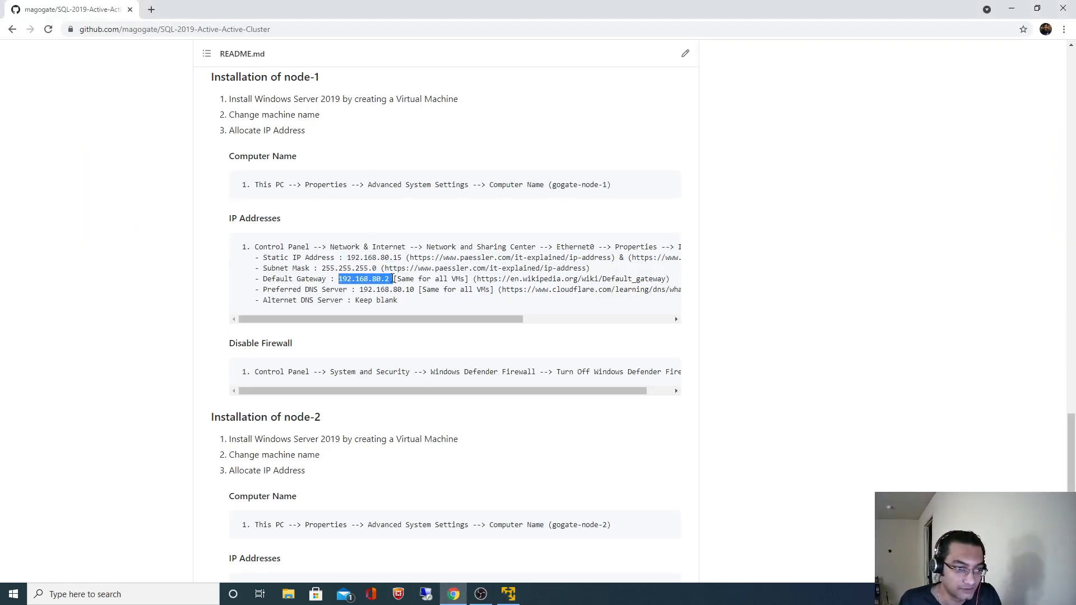
{"action": "key", "text": "alt+Tab"}
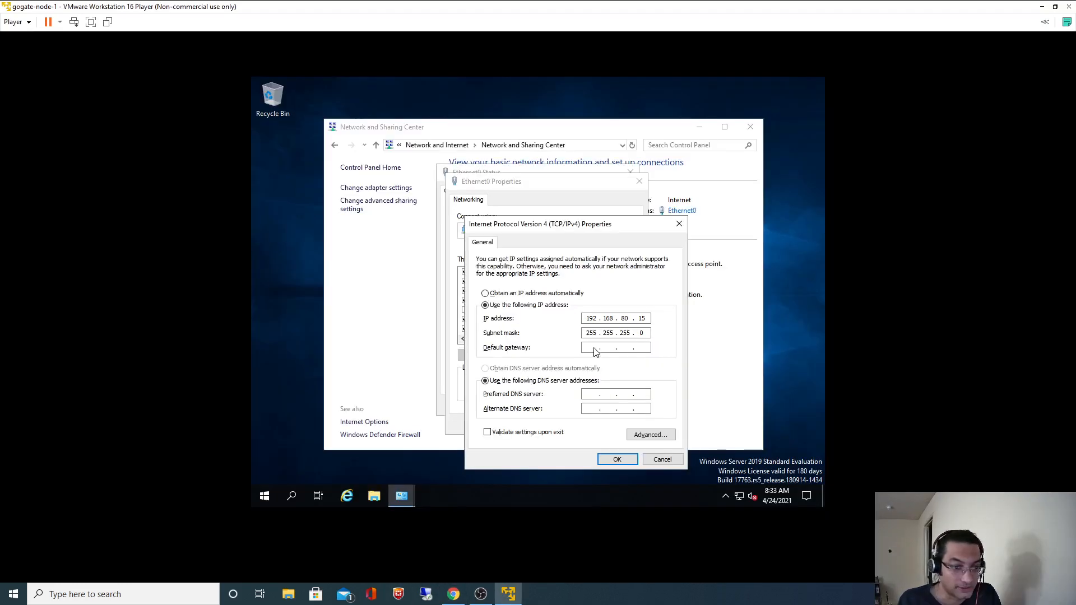
{"action": "key", "text": "ctrl+v"}
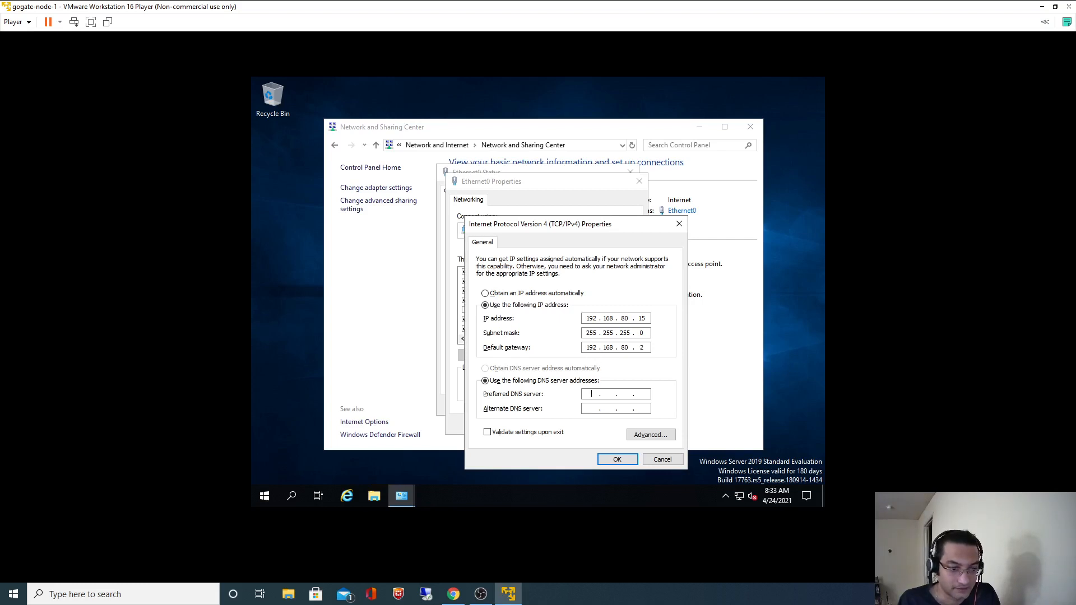
Set preferred DNS to 192.168.80.10, then confirm and close the Ethernet0 dialogs.
{"action": "left_click", "coordinate": [452, 594]}
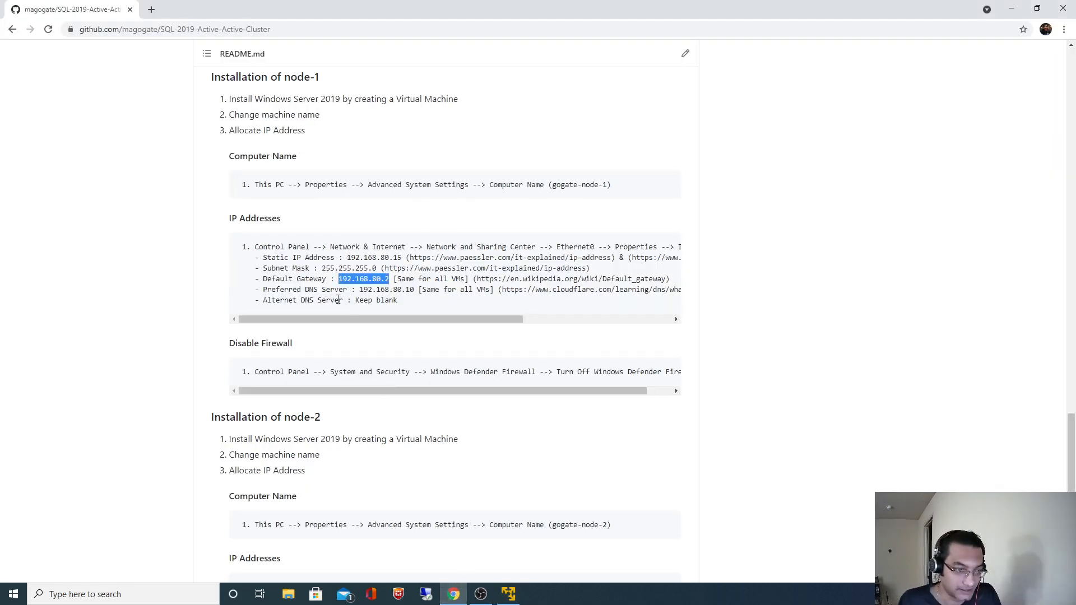
{"action": "left_click_drag", "start_coordinate": [361, 290], "coordinate": [416, 290]}
{"action": "key", "text": "ctrl+c"}
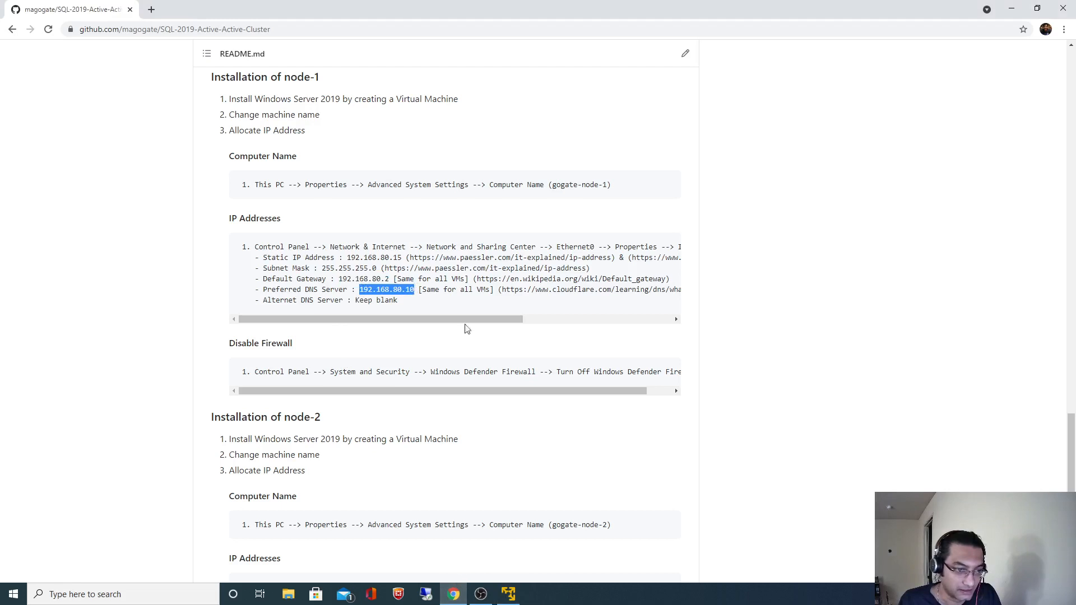
{"action": "key", "text": "alt+Tab"}
{"action": "left_click", "coordinate": [590, 396]}
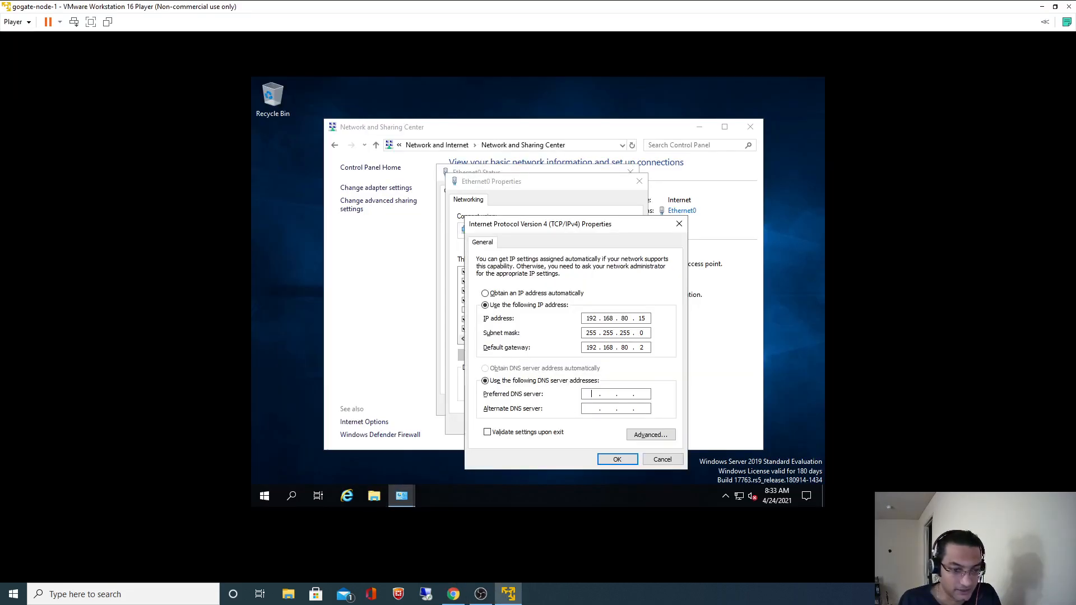
{"action": "key", "text": "ctrl+v"}
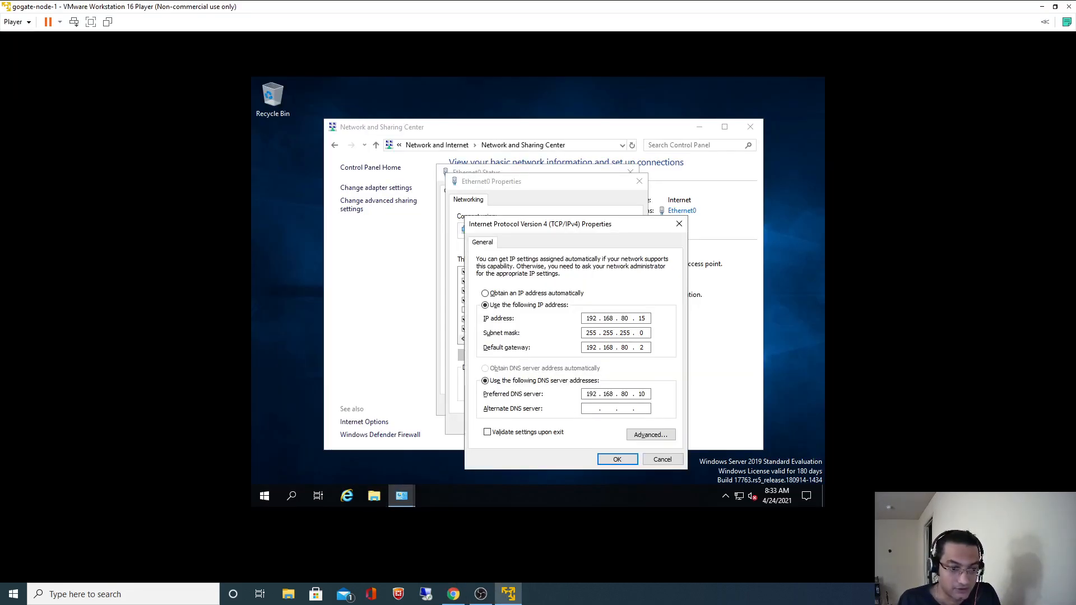
{"action": "left_click", "coordinate": [614, 459]}
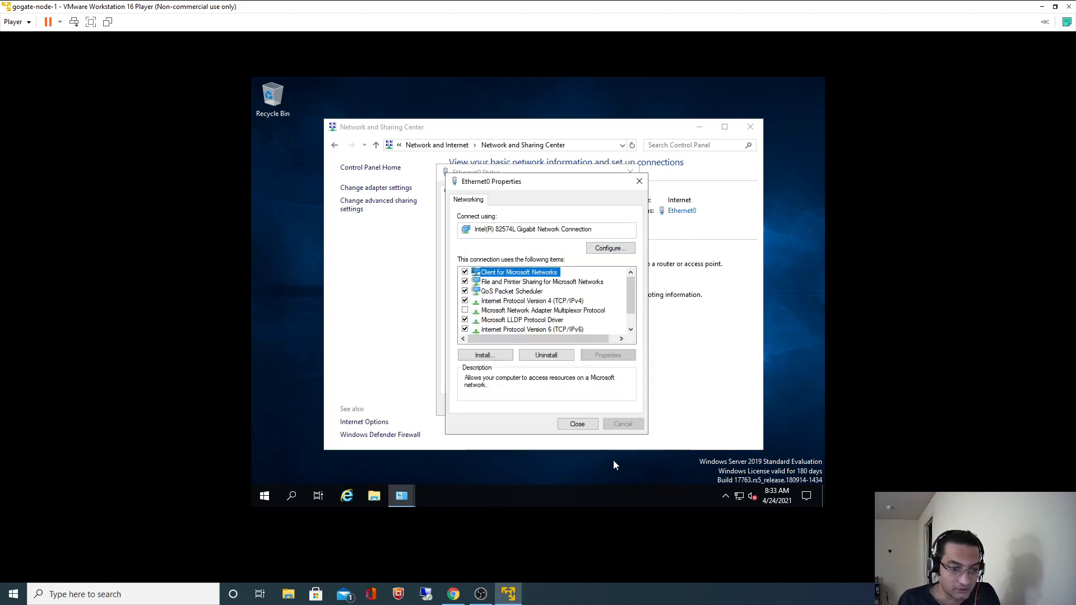
{"action": "left_click", "coordinate": [577, 424]}
{"action": "left_click", "coordinate": [613, 407]}
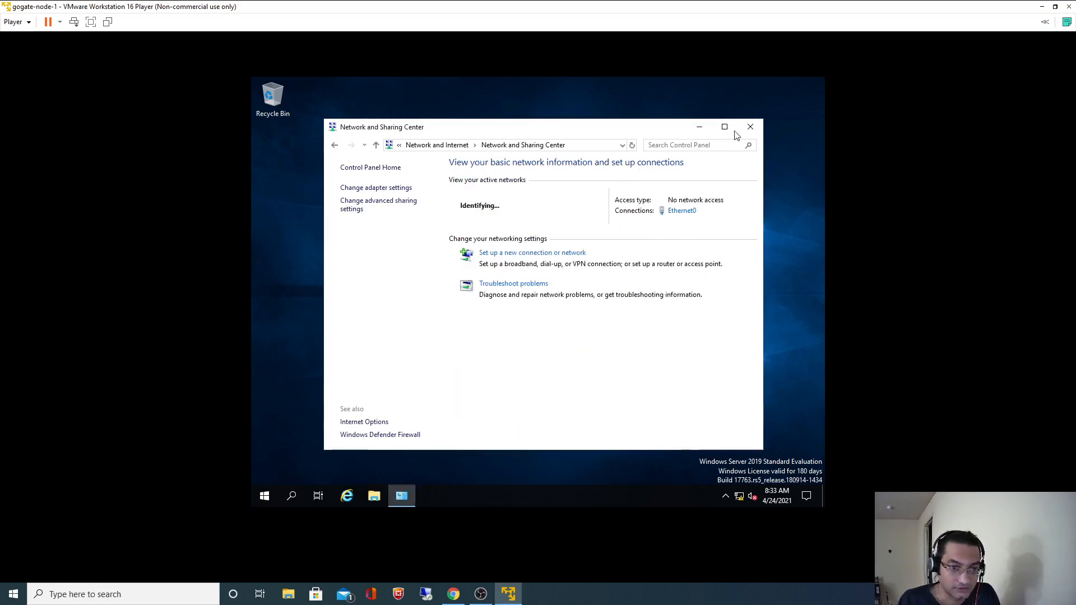
Close Network and Sharing Center and open Windows Defender Firewall under Control Panel's System and Security.
{"action": "left_click", "coordinate": [751, 128]}
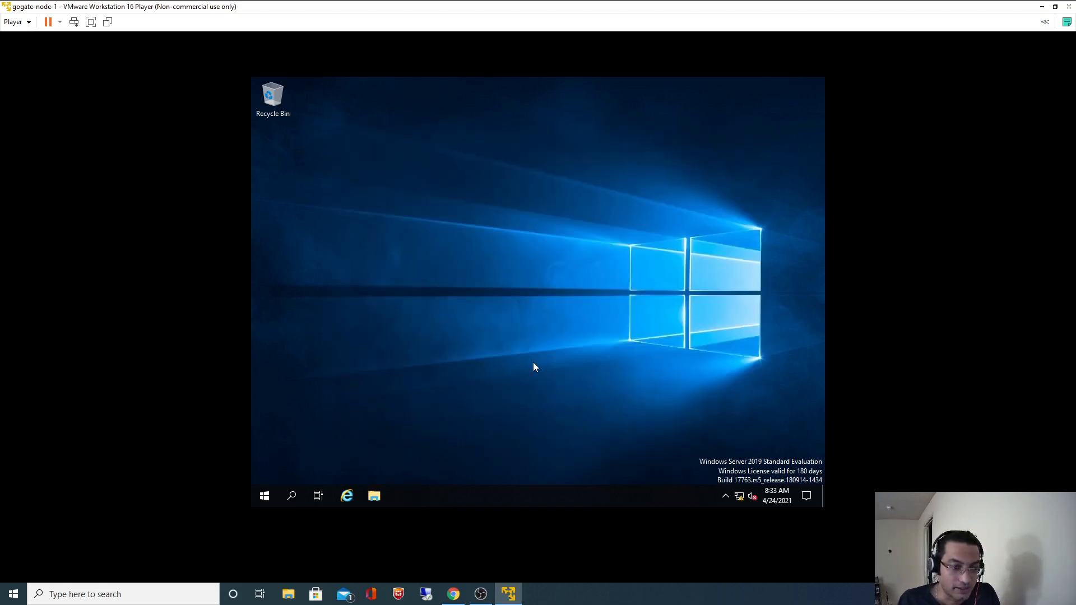
{"action": "left_click", "coordinate": [454, 594]}
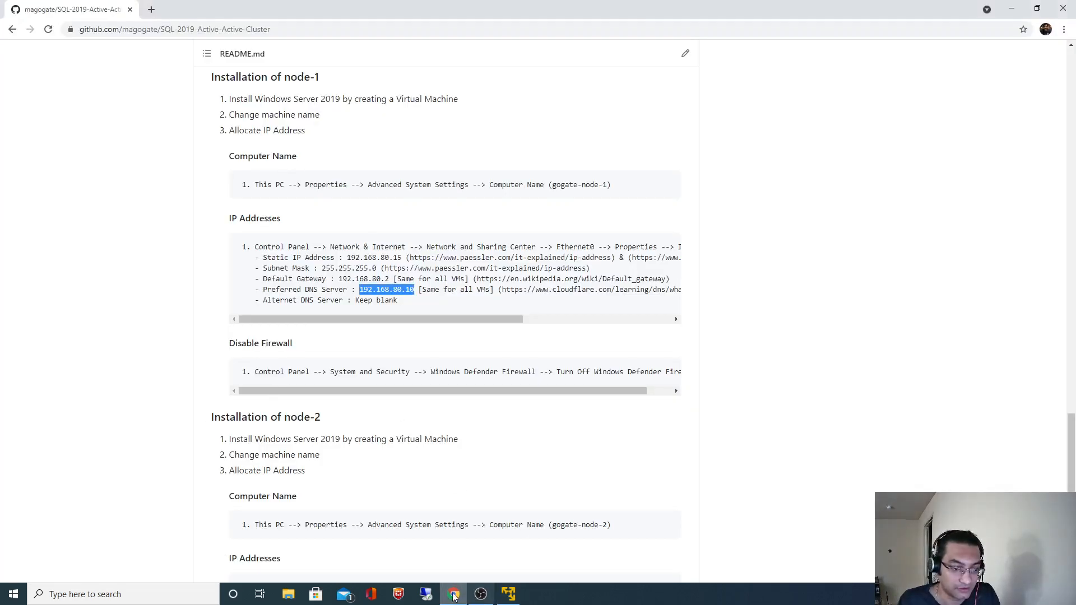
{"action": "left_click", "coordinate": [508, 594]}
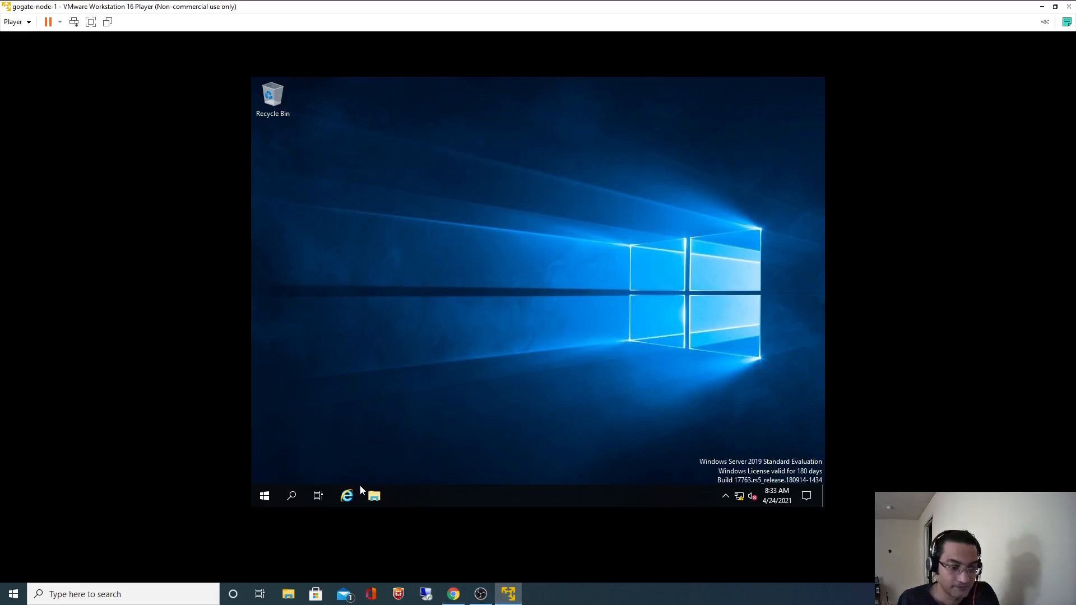
{"action": "left_click", "coordinate": [292, 495]}
{"action": "type", "text": "Con"}
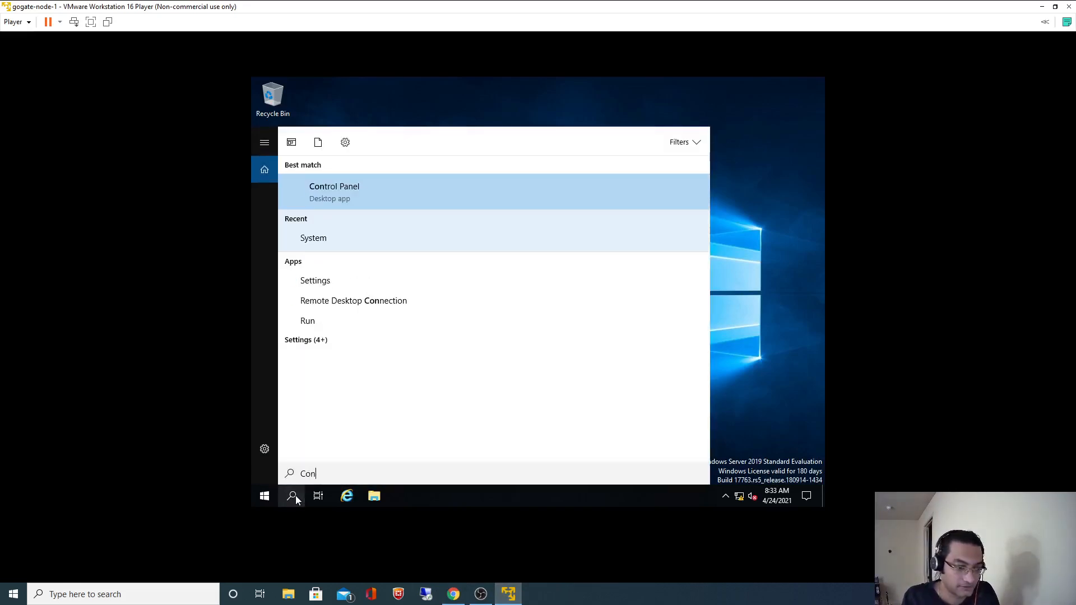
{"action": "left_click", "coordinate": [336, 187]}
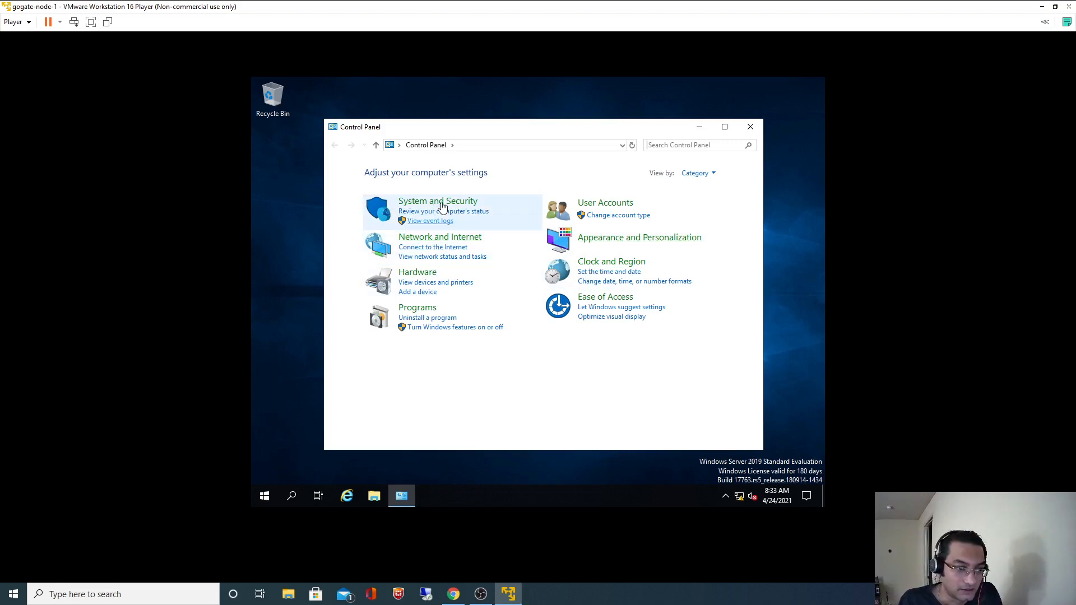
{"action": "left_click", "coordinate": [442, 203]}
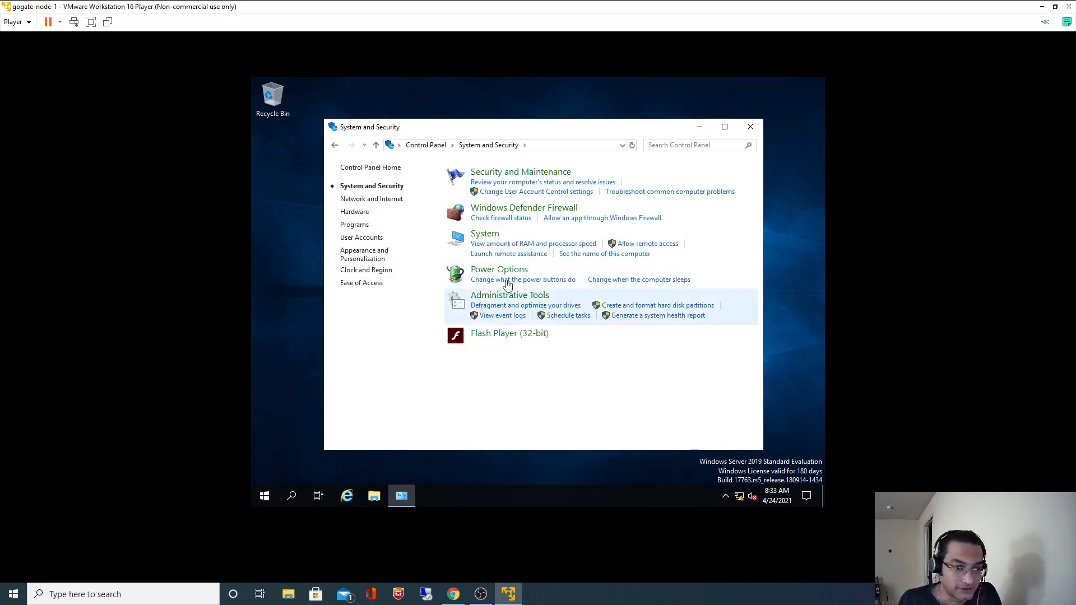
{"action": "left_click", "coordinate": [514, 211]}
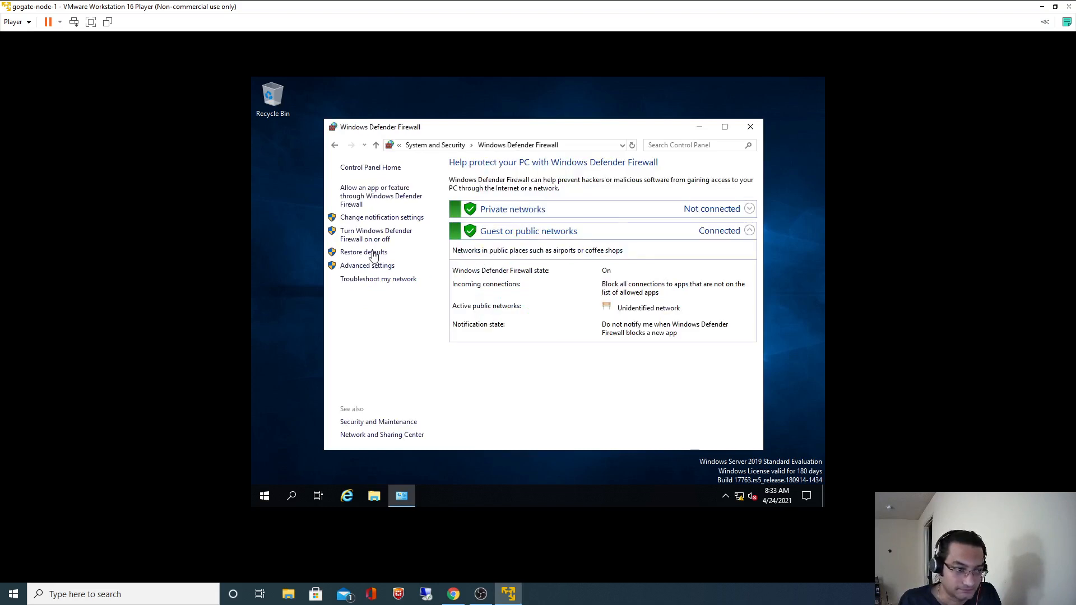
Turn off the firewall for private and public networks, apply, and close the window.
{"action": "left_click", "coordinate": [370, 236]}
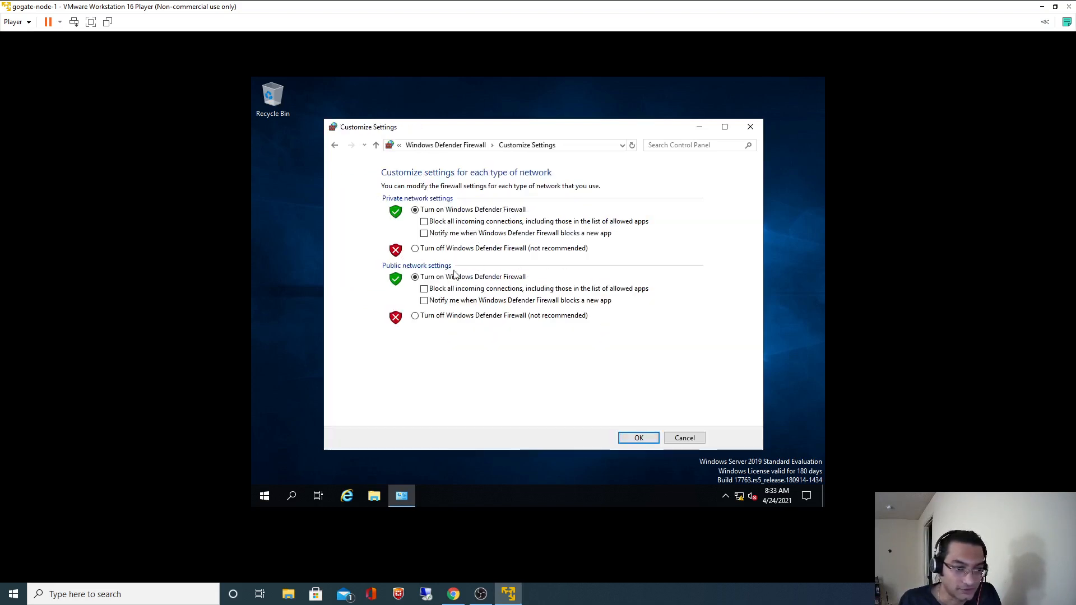
{"action": "left_click", "coordinate": [415, 248]}
{"action": "left_click", "coordinate": [415, 315]}
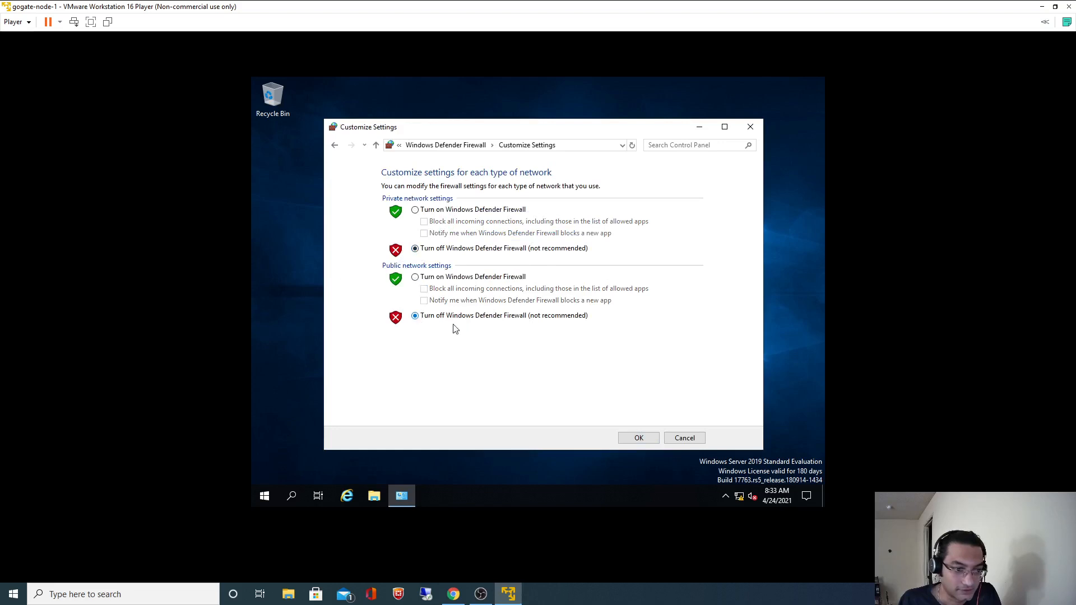
{"action": "left_click", "coordinate": [658, 438]}
{"action": "left_click", "coordinate": [750, 126]}
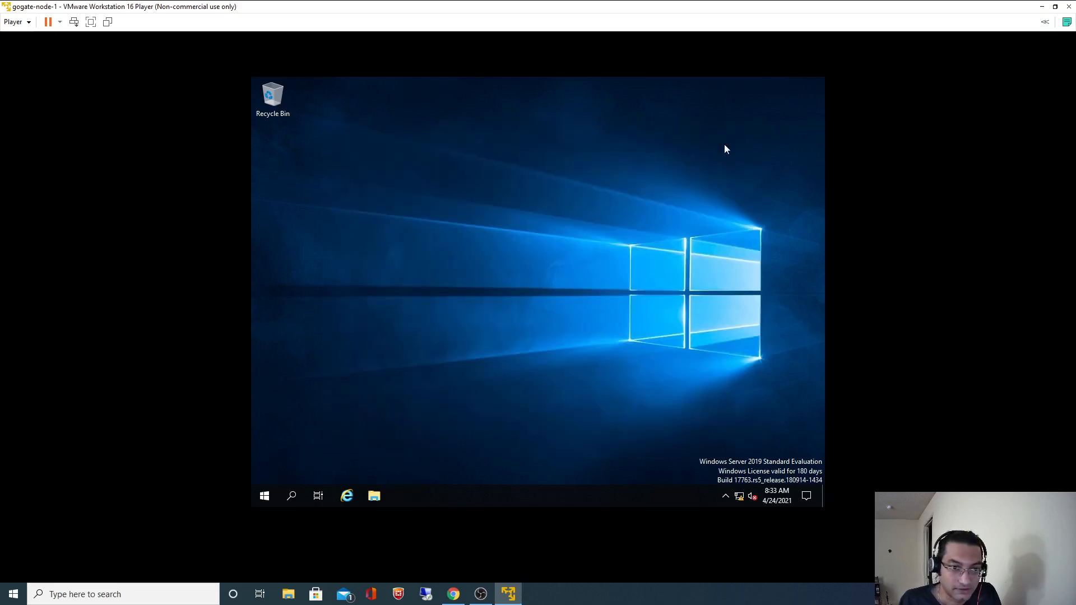
Restart gogate-node-1 from the Start menu power options, continuing past the reason dialog.
{"action": "left_click", "coordinate": [264, 495]}
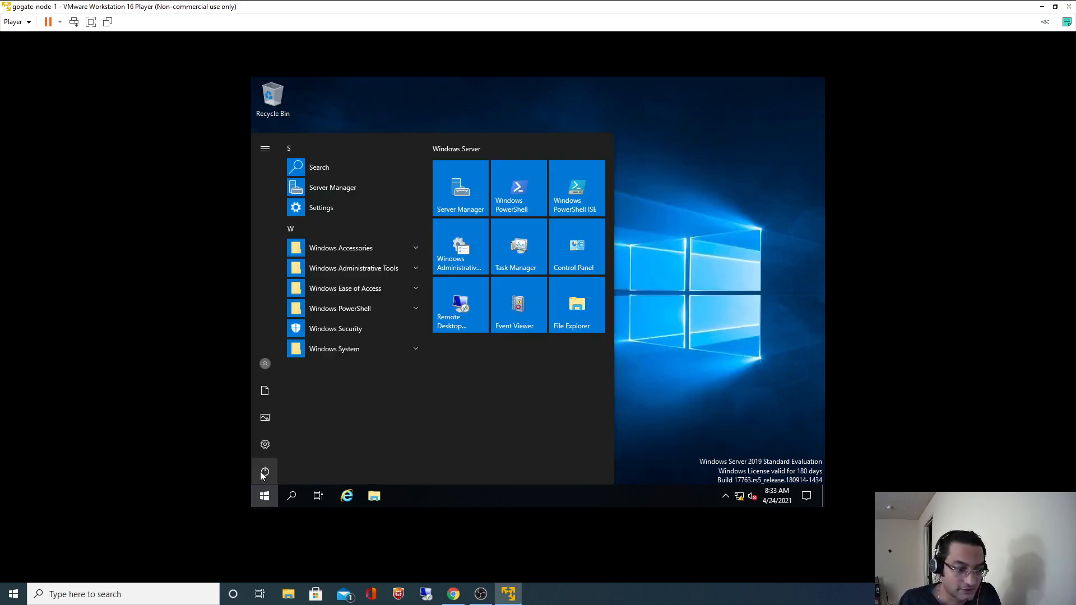
{"action": "left_click", "coordinate": [262, 474]}
{"action": "left_click", "coordinate": [273, 443]}
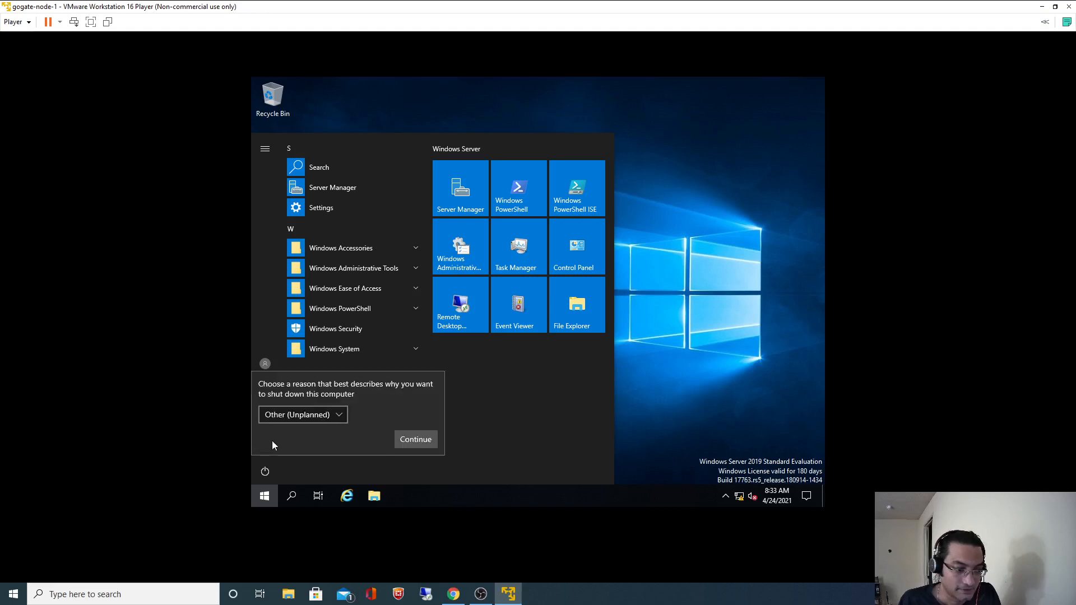
{"action": "left_click", "coordinate": [404, 439]}
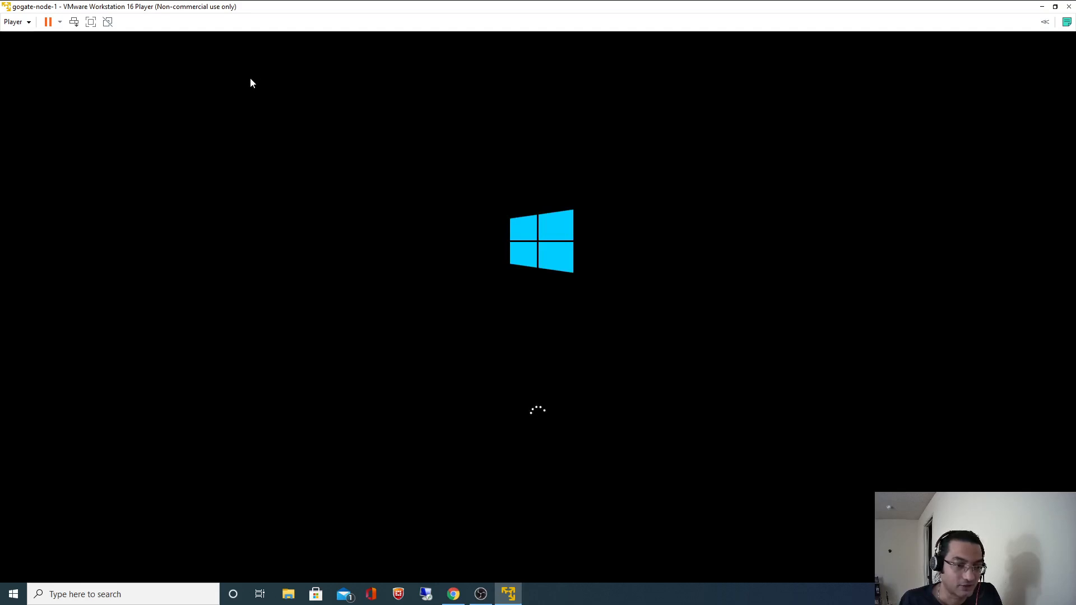
Review the GitHub README in Chrome while the VM restarts, then return to the VM.
{"action": "left_click", "coordinate": [453, 594]}
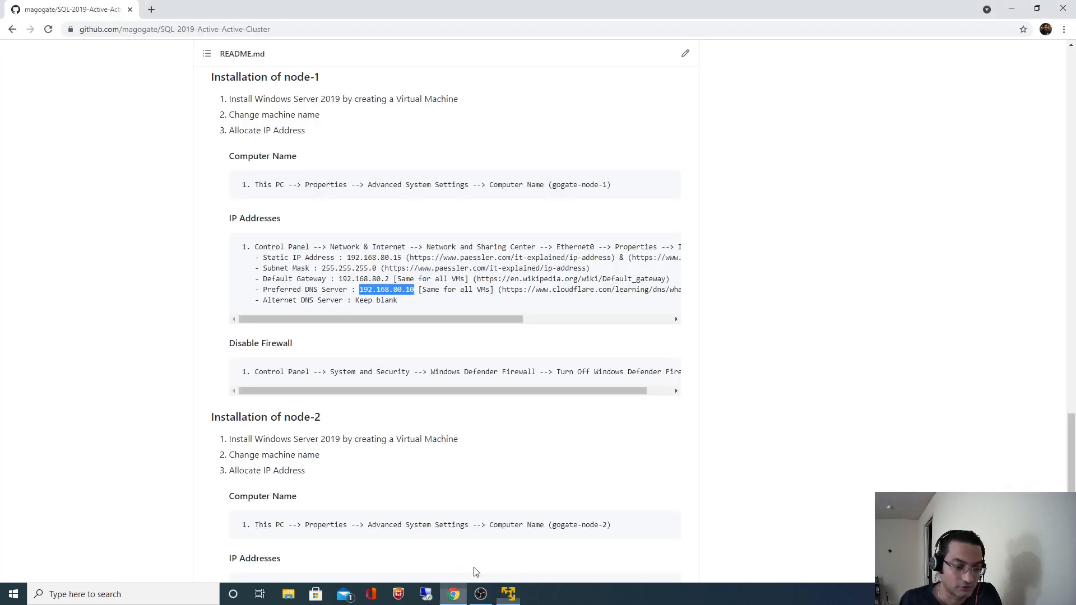
{"action": "scroll", "coordinate": [464, 358], "scroll_direction": "up", "scroll_amount": 20}
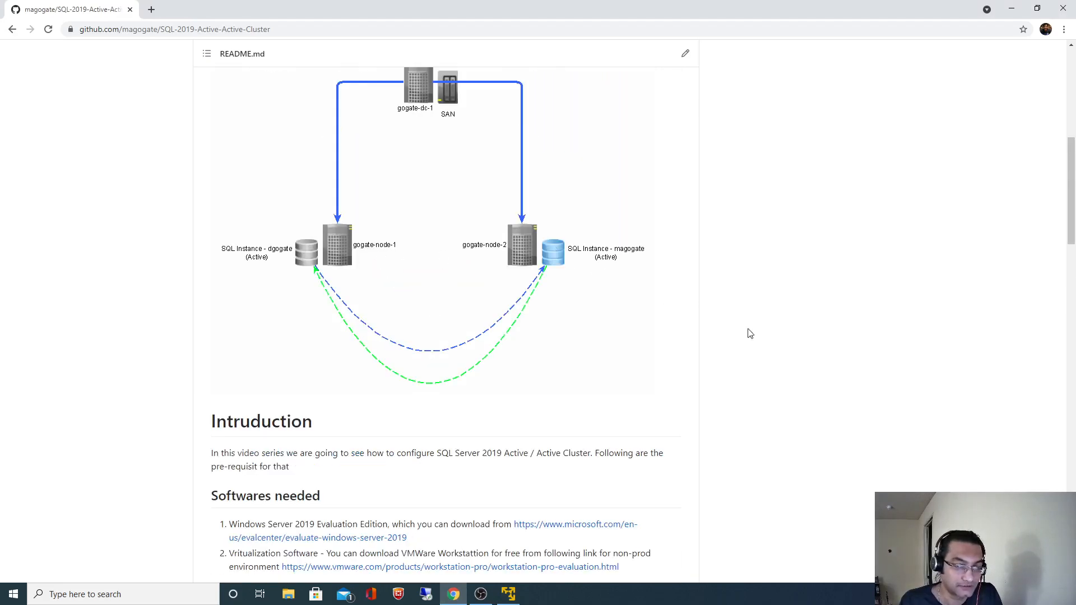
{"action": "scroll", "coordinate": [808, 381], "scroll_direction": "down", "scroll_amount": 1}
{"action": "scroll", "coordinate": [808, 381], "scroll_direction": "down", "scroll_amount": 20}
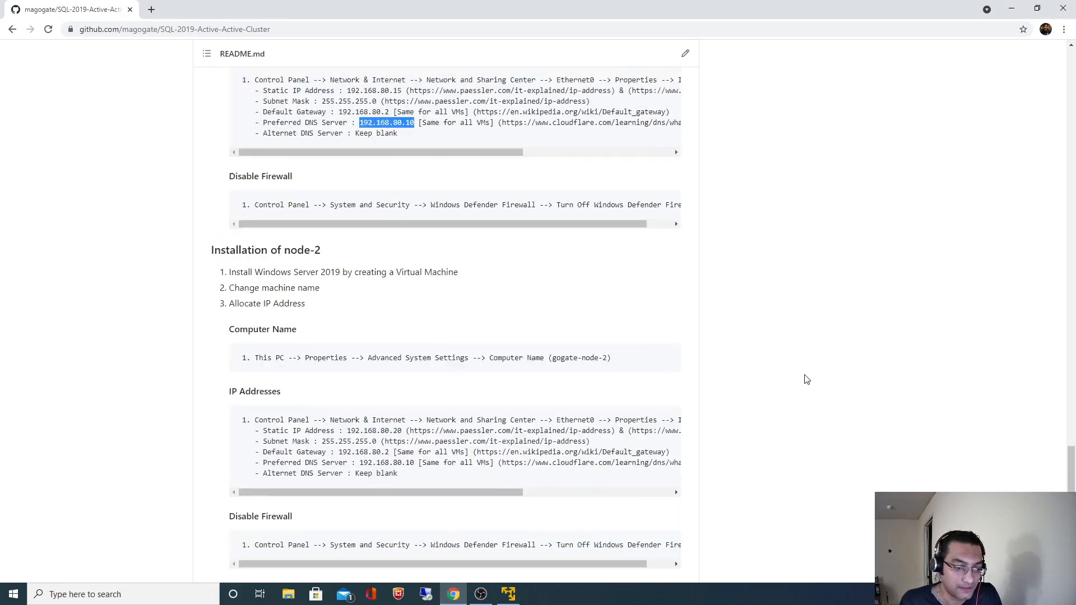
{"action": "key", "text": "alt+Tab"}
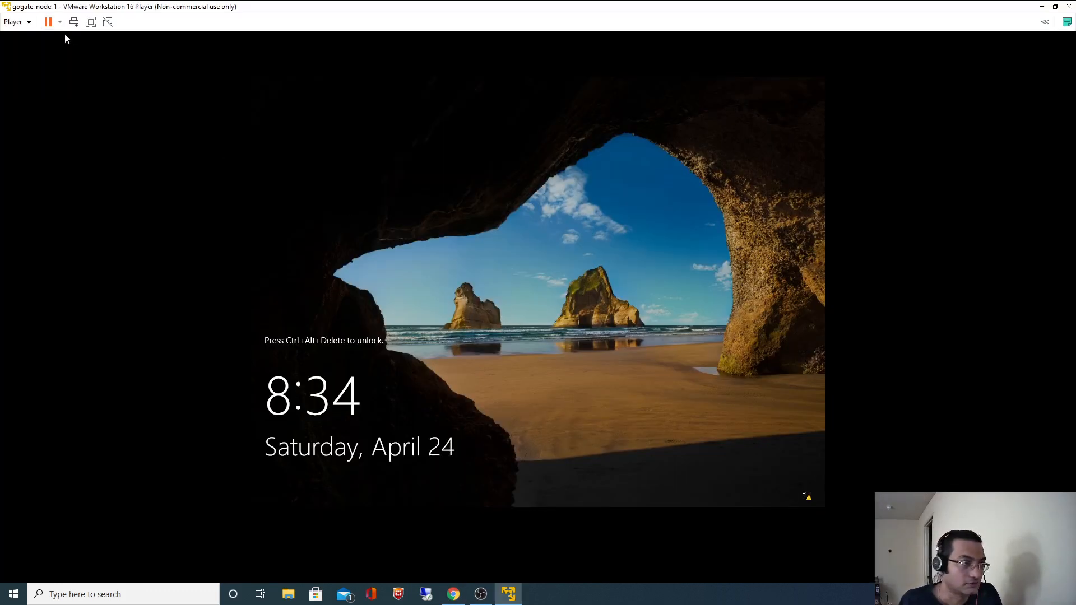
Power off gogate-node-1 and bring up the VMware Player home library from the taskbar.
{"action": "left_click", "coordinate": [60, 22]}
{"action": "left_click", "coordinate": [76, 50]}
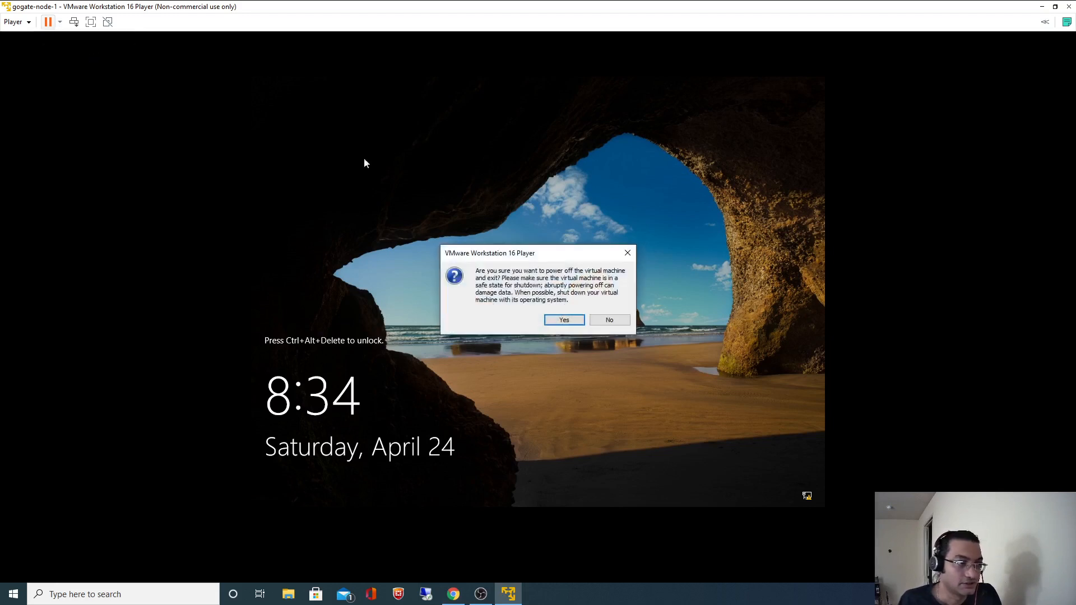
{"action": "left_click", "coordinate": [564, 320]}
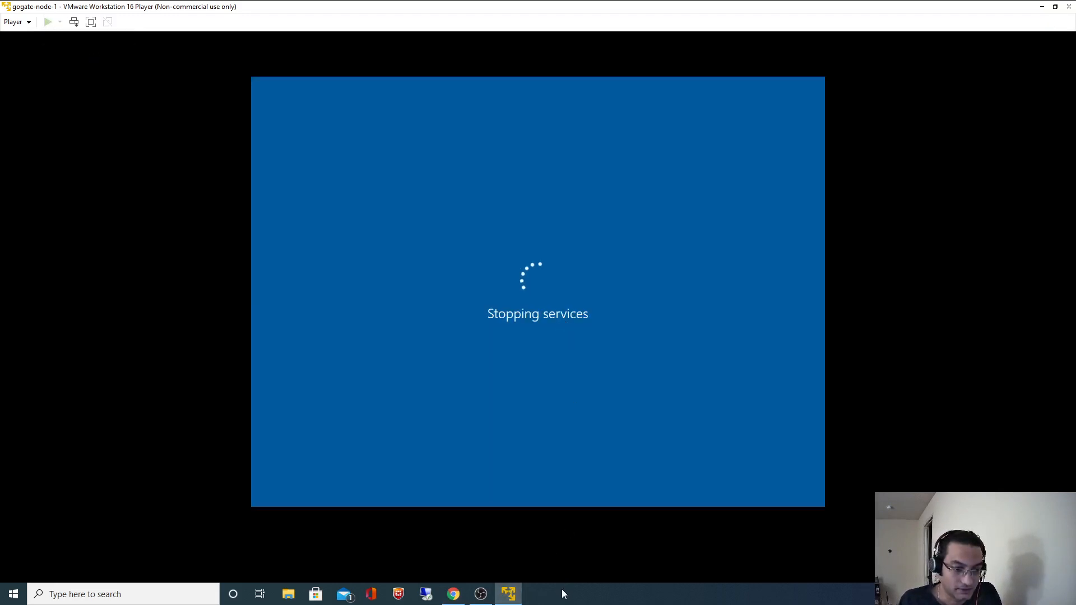
{"action": "right_click", "coordinate": [518, 591]}
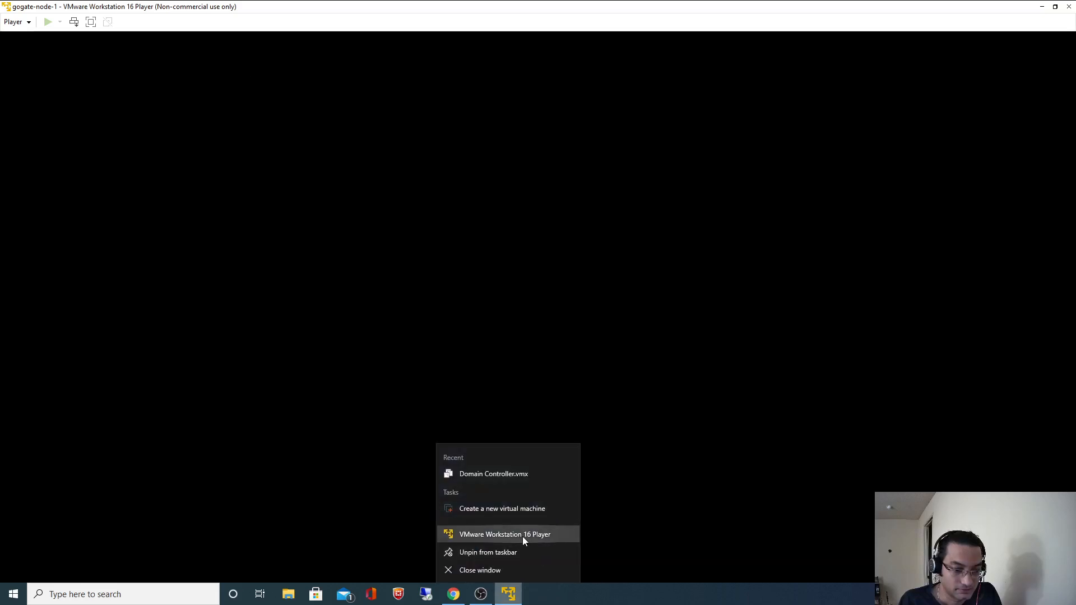
{"action": "left_click", "coordinate": [734, 601]}
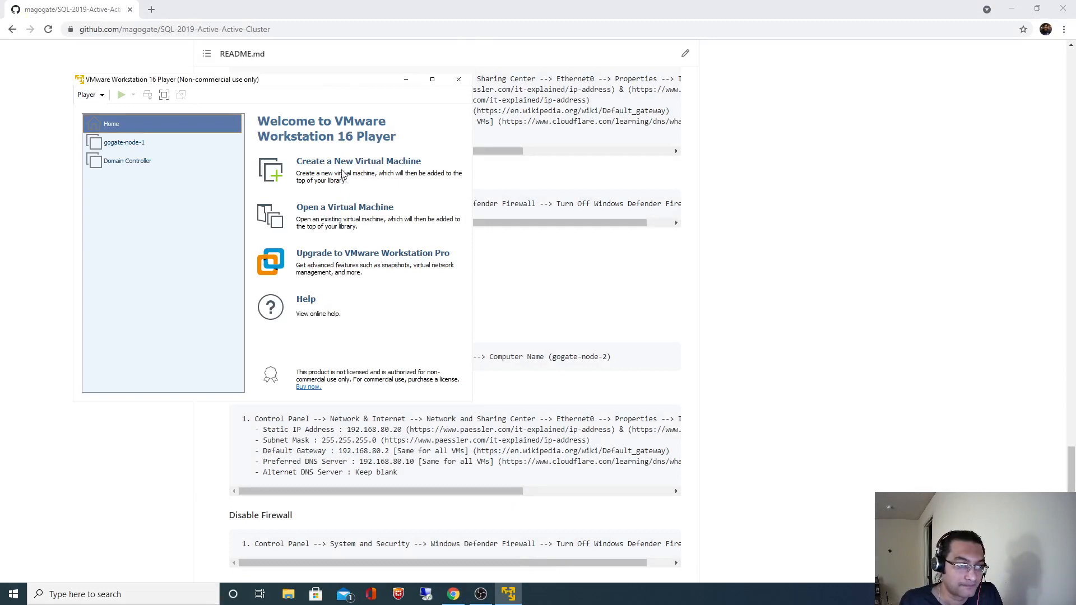
Start a new Windows Server 2019 VM with the OS installed later, named gogate-node-2.
{"action": "left_click", "coordinate": [355, 163]}
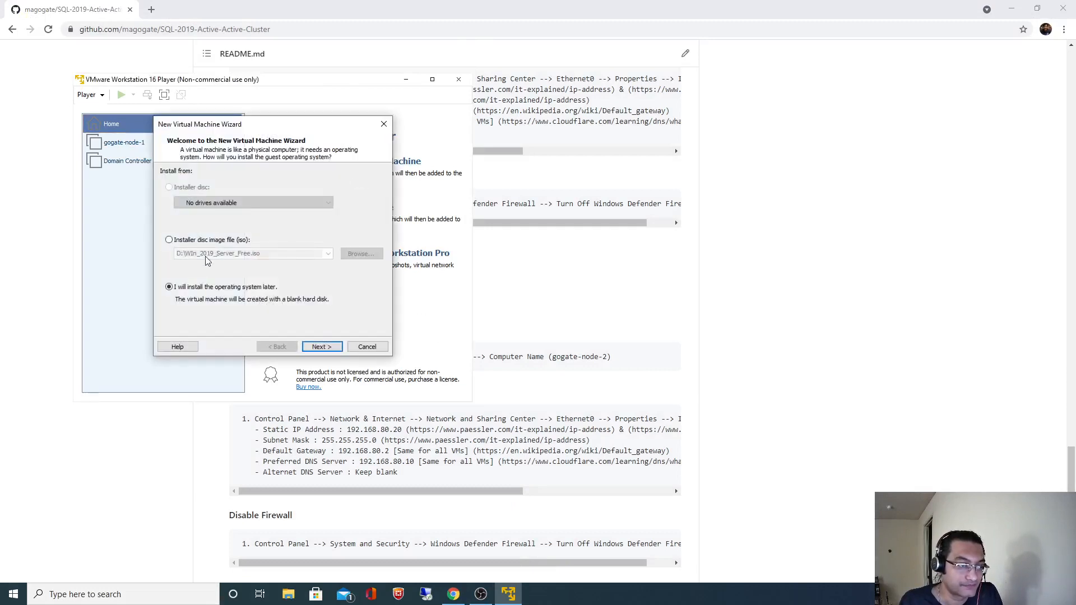
{"action": "left_click", "coordinate": [328, 345]}
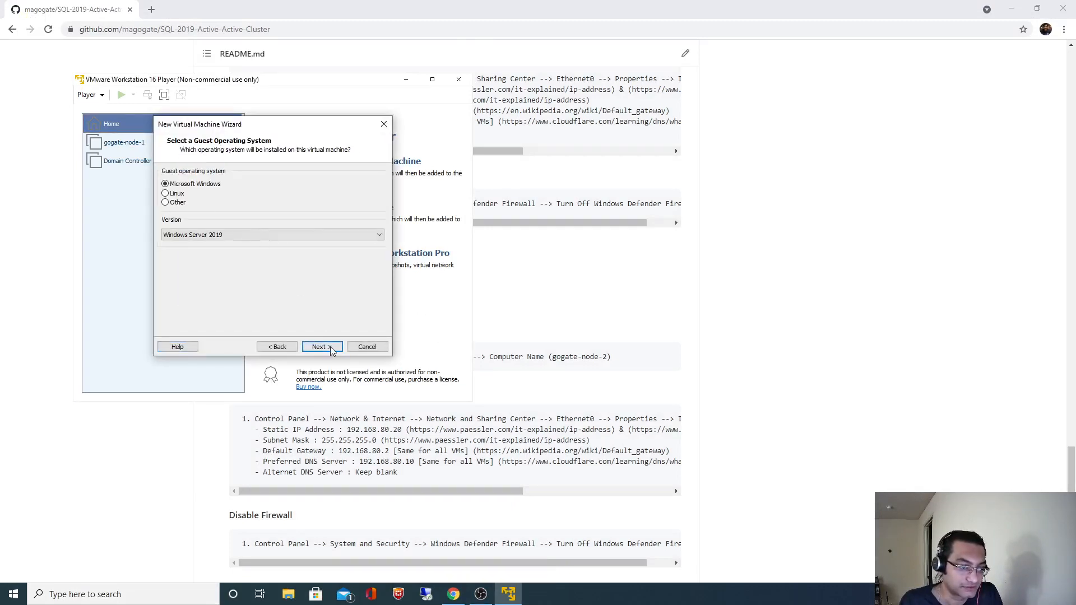
{"action": "left_click", "coordinate": [331, 348]}
{"action": "left_click", "coordinate": [579, 368]}
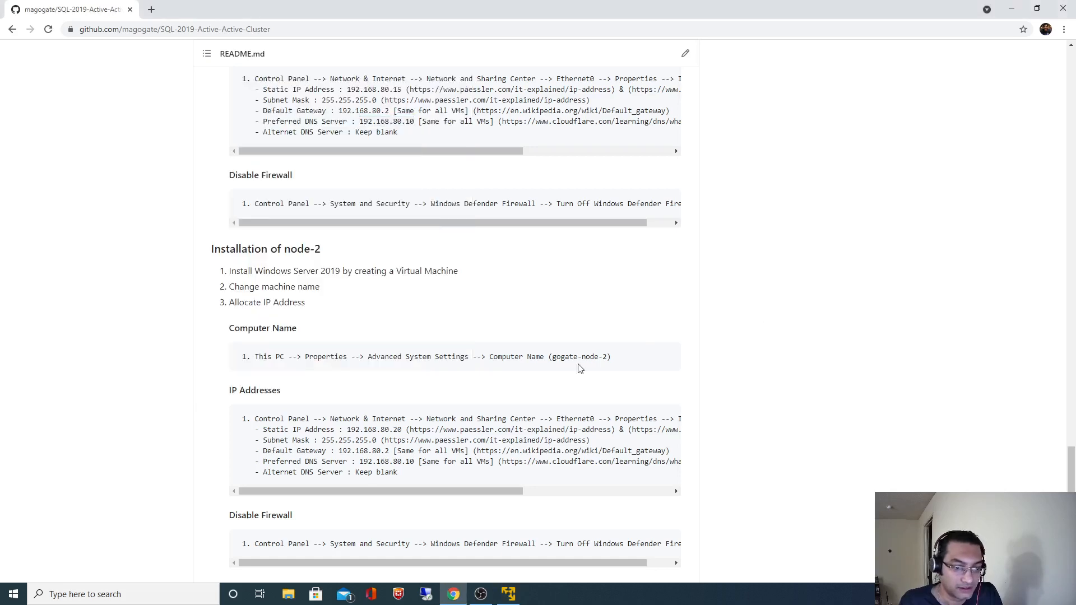
{"action": "left_click_drag", "start_coordinate": [554, 358], "coordinate": [601, 357]}
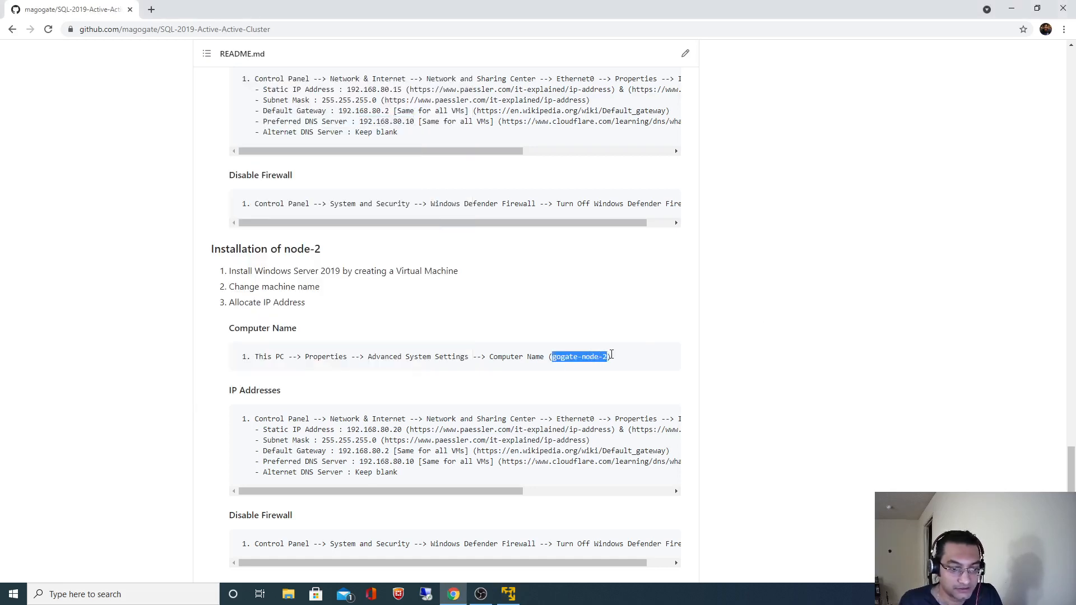
{"action": "key", "text": "ctrl+c"}
{"action": "key", "text": "alt+Tab"}
{"action": "key", "text": "ctrl+v"}
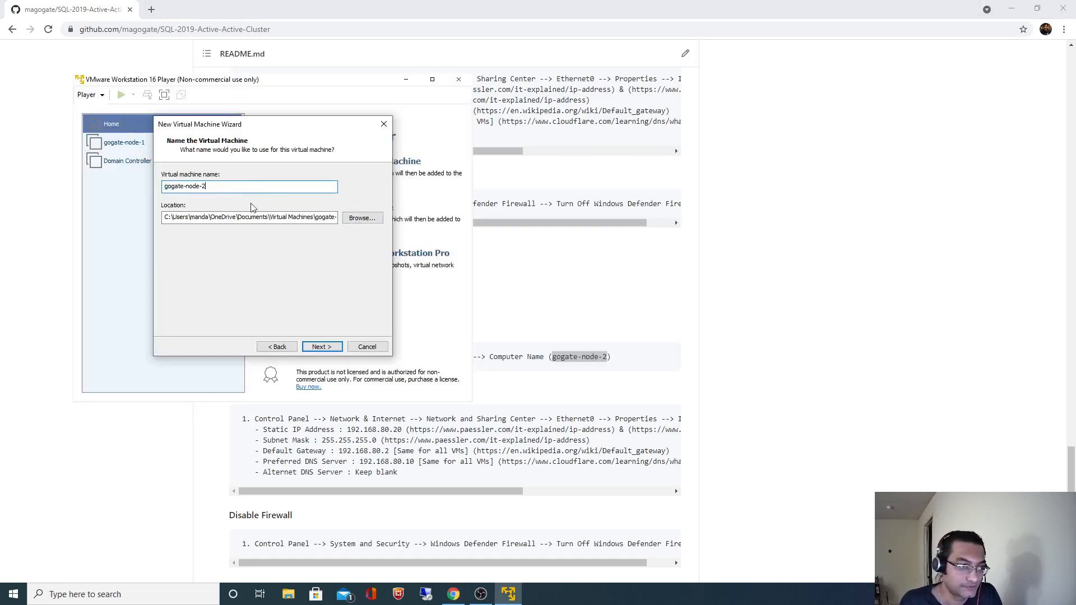
{"action": "left_click", "coordinate": [320, 346]}
Place the VM in the node2 folder on New Volume (E:) and set a 50 GB disk.
{"action": "left_click", "coordinate": [276, 346]}
{"action": "left_click", "coordinate": [361, 218]}
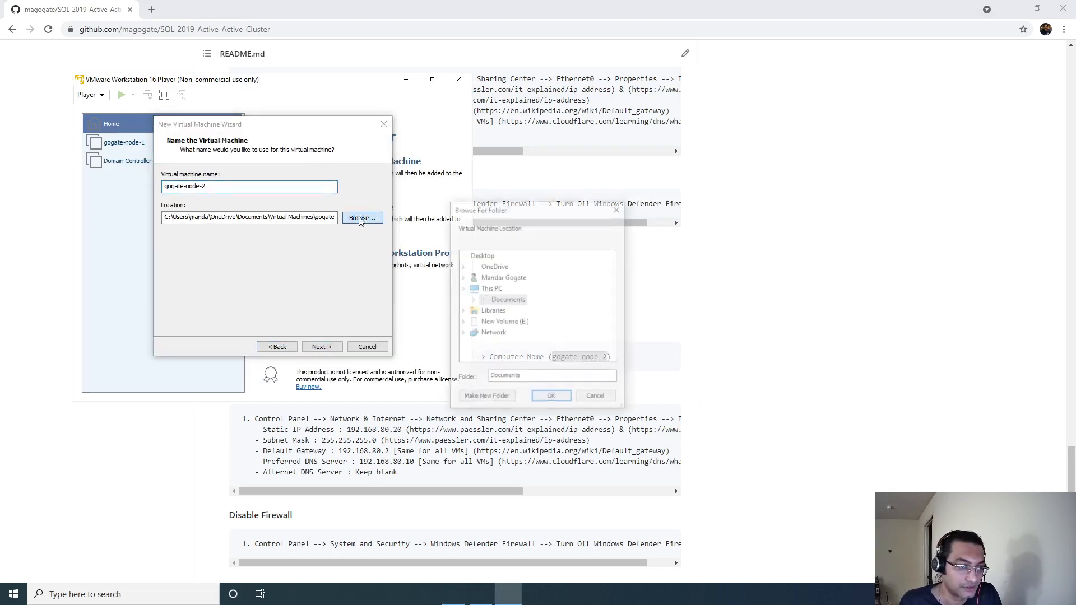
{"action": "scroll", "coordinate": [535, 322], "scroll_direction": "down", "scroll_amount": 2}
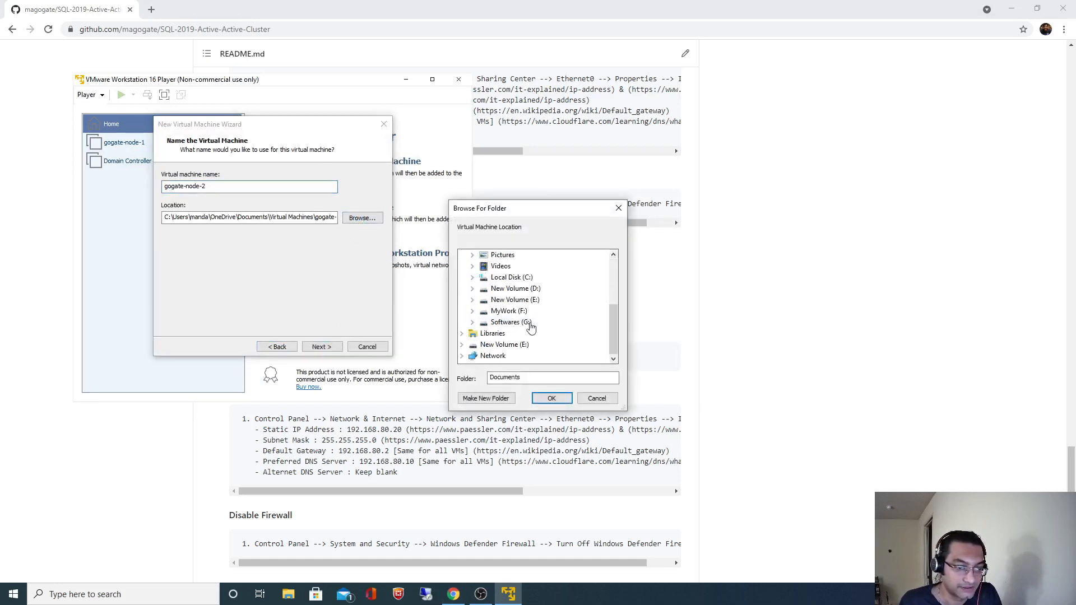
{"action": "left_click", "coordinate": [523, 301]}
{"action": "scroll", "coordinate": [535, 307], "scroll_direction": "down", "scroll_amount": 3}
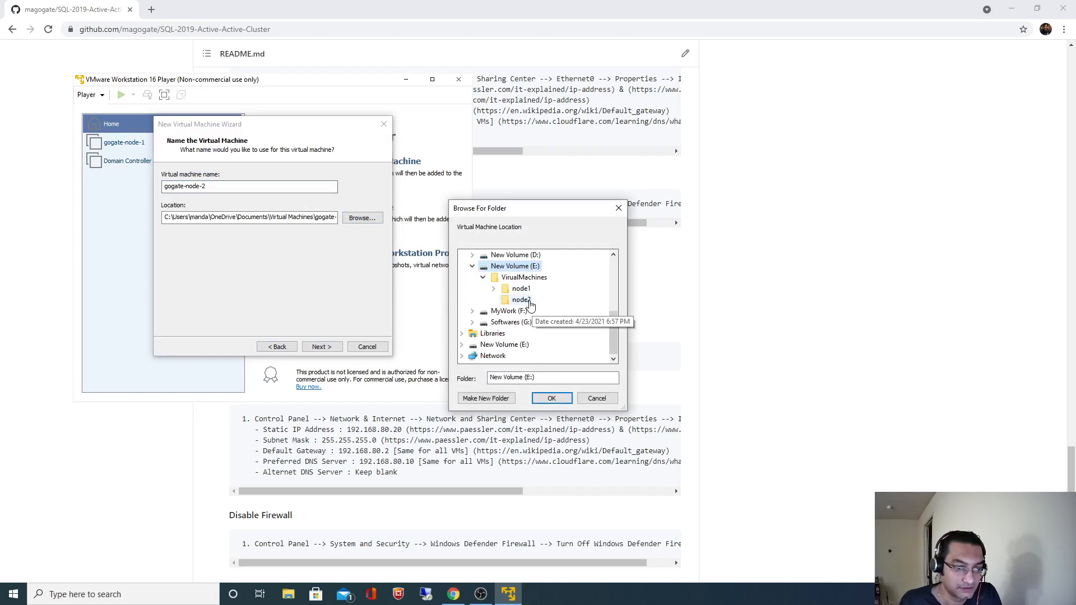
{"action": "left_click", "coordinate": [521, 300]}
{"action": "left_click", "coordinate": [552, 399]}
{"action": "left_click", "coordinate": [322, 347]}
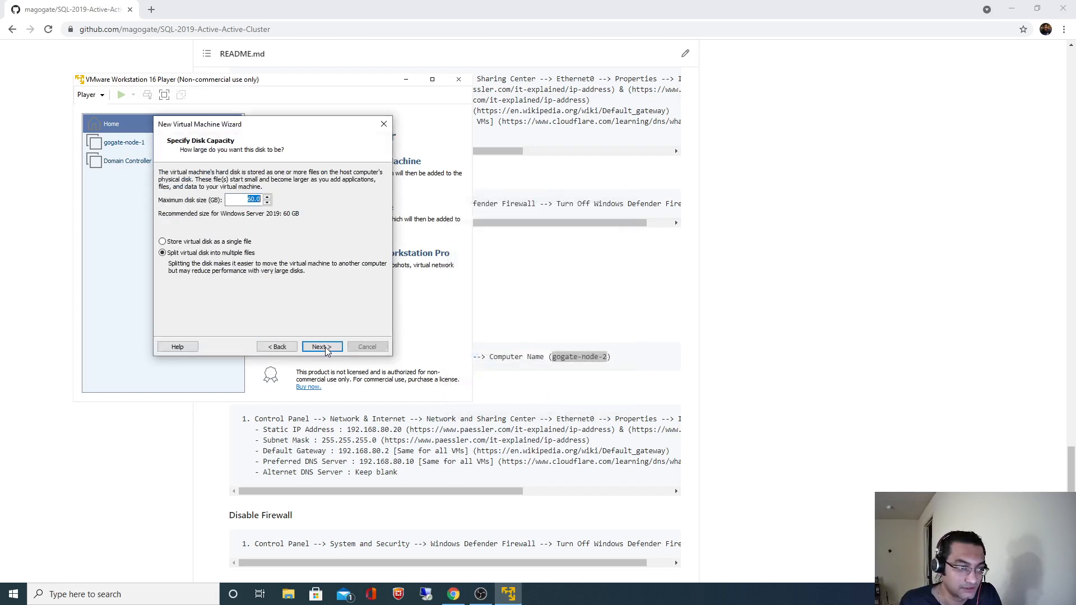
{"action": "type", "text": "50"}
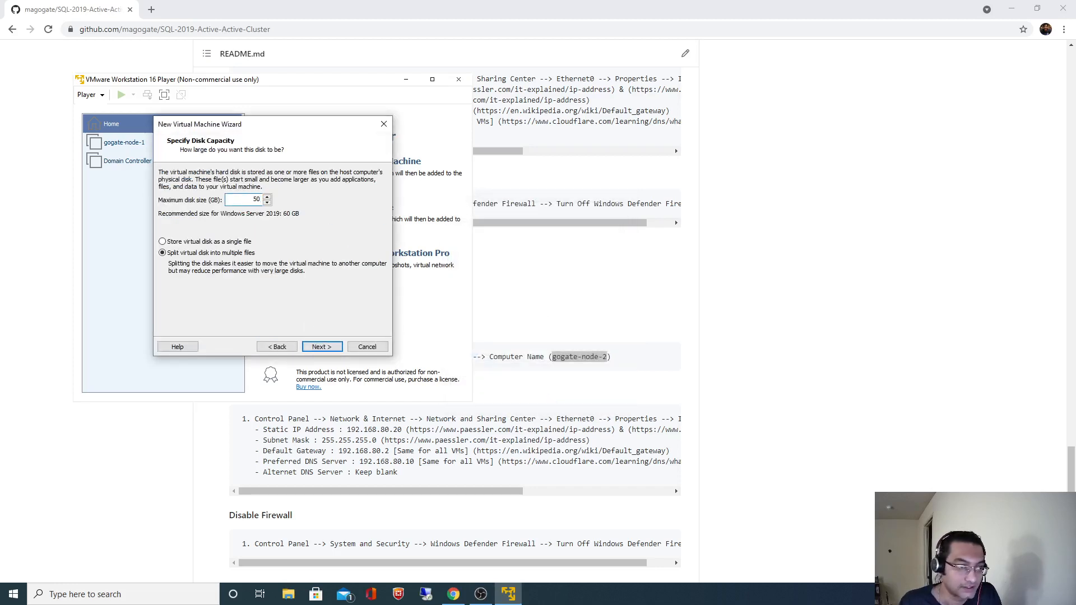
Raise the new VM's memory to 4 GB (4096 MB) in its hardware settings.
{"action": "left_click", "coordinate": [320, 347]}
{"action": "left_click", "coordinate": [232, 286]}
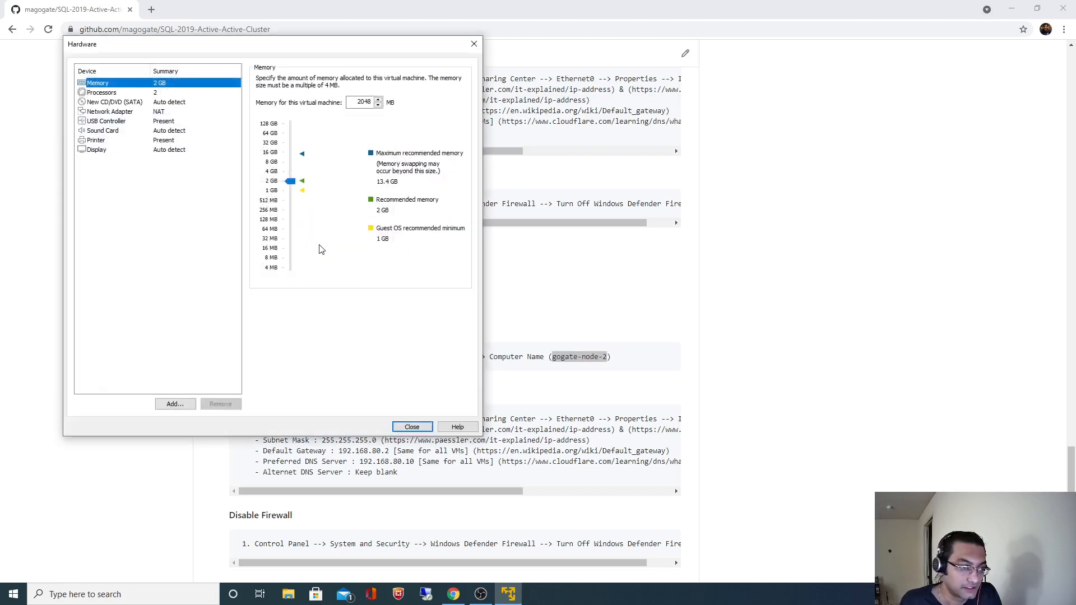
{"action": "left_click_drag", "start_coordinate": [291, 181], "coordinate": [291, 171]}
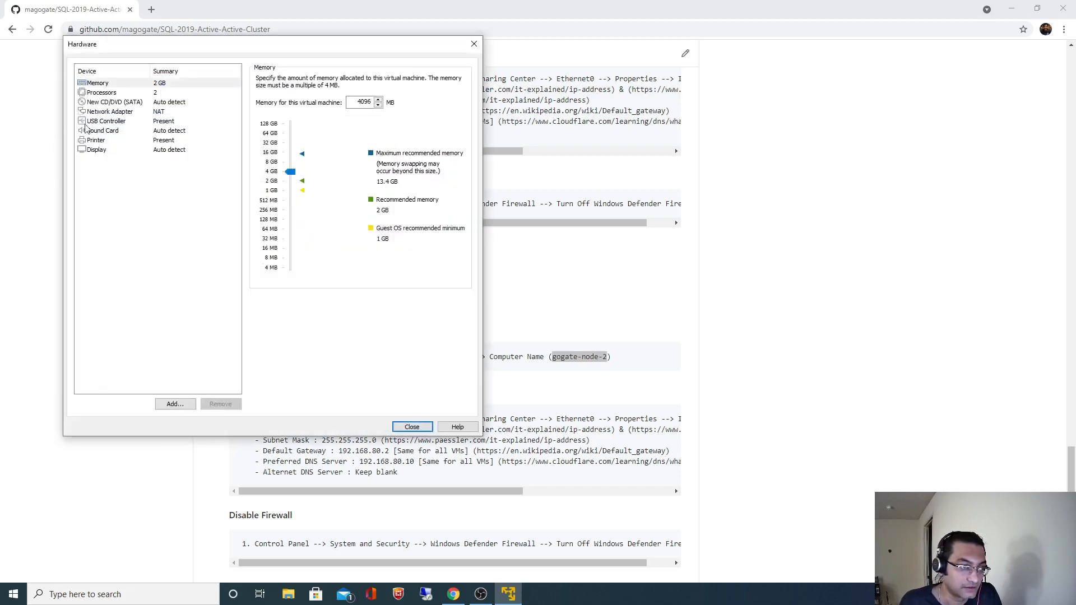
Attach the D:\WIn_2019_Server_Free.iso image to the CD/DVD drive and finish creating gogate-node-2.
{"action": "left_click", "coordinate": [97, 103]}
{"action": "left_click", "coordinate": [275, 147]}
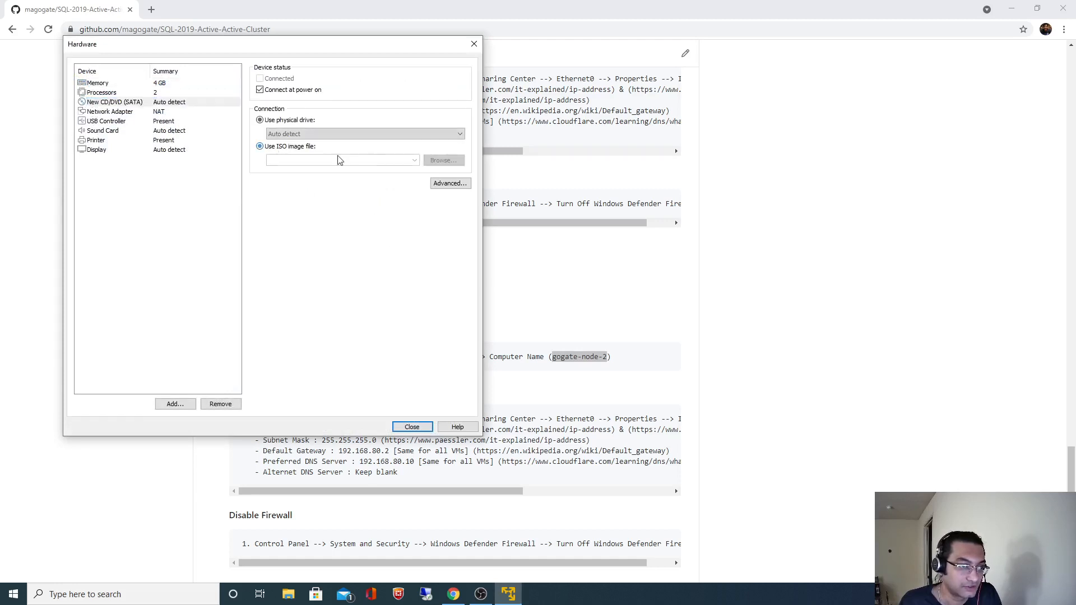
{"action": "left_click", "coordinate": [415, 161]}
{"action": "left_click", "coordinate": [364, 175]}
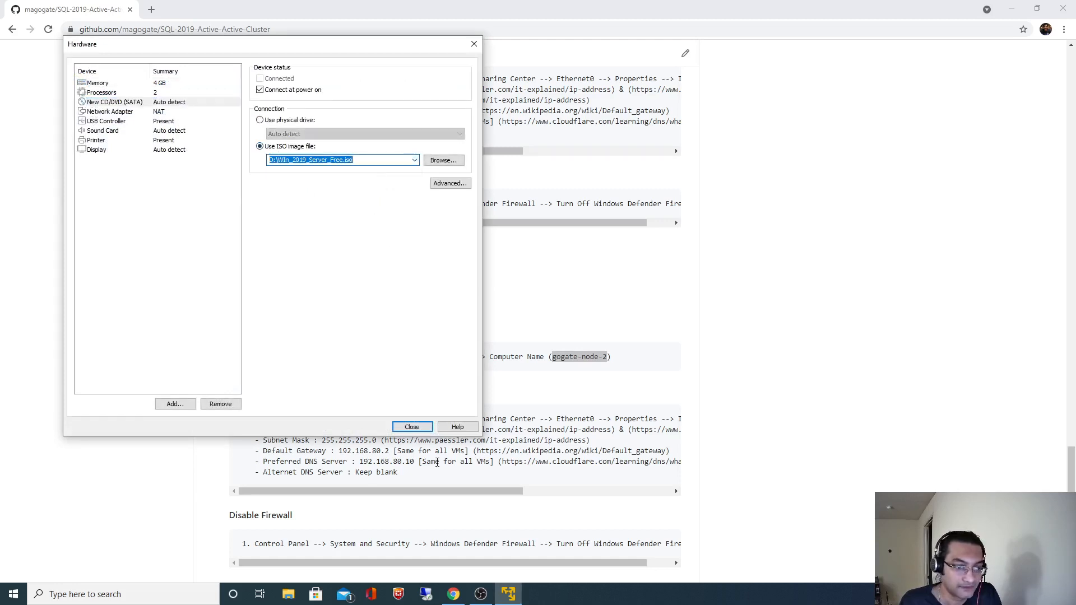
{"action": "left_click", "coordinate": [413, 428]}
{"action": "left_click", "coordinate": [323, 347]}
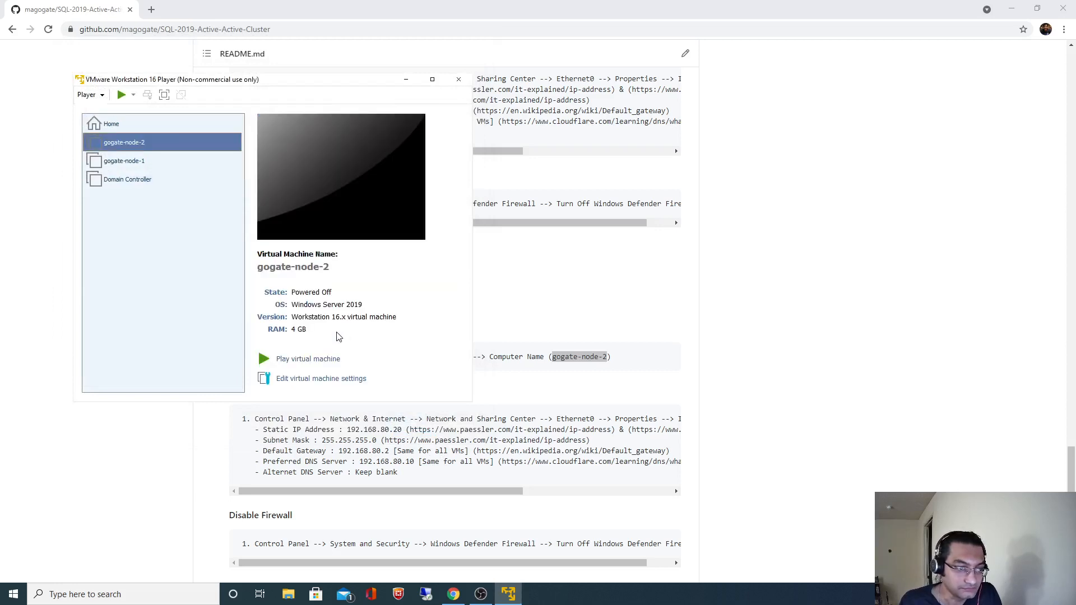
Power on gogate-node-2, dismiss the removable devices notice, and boot it from the install disc.
{"action": "left_click", "coordinate": [294, 358]}
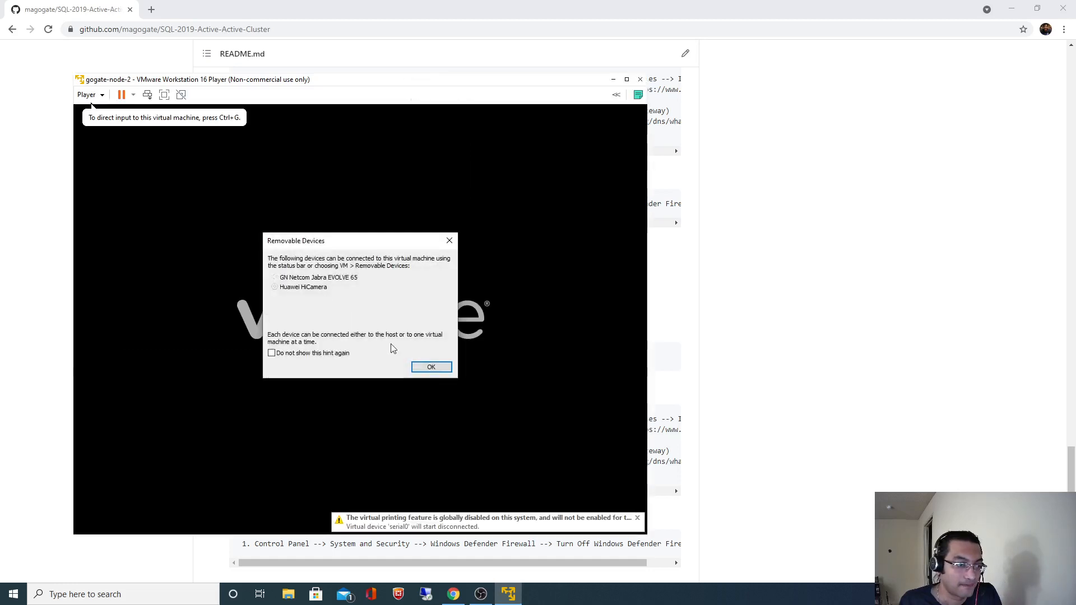
{"action": "left_click", "coordinate": [429, 367]}
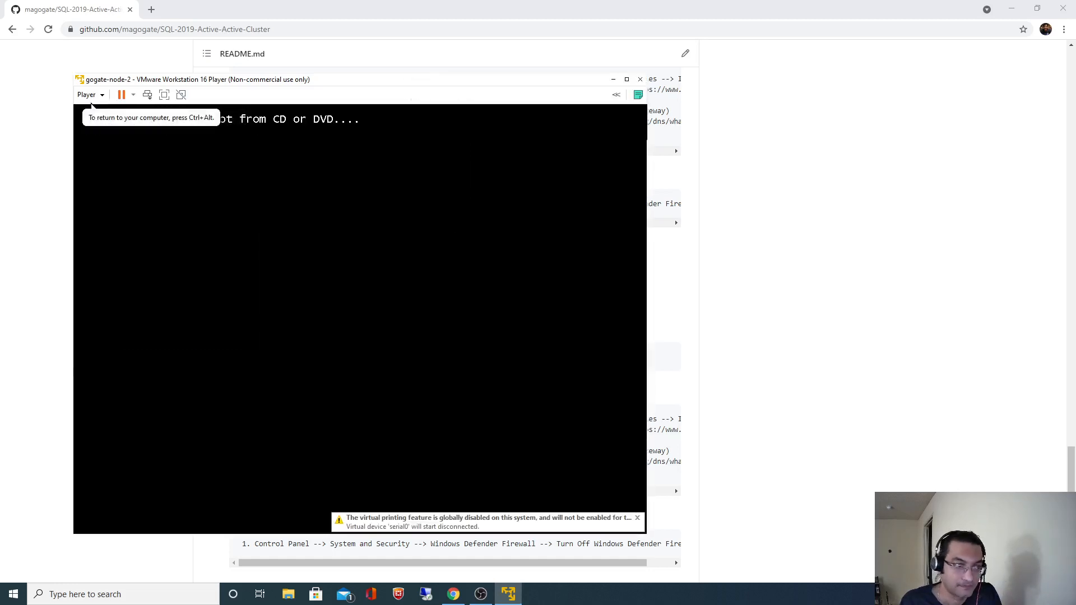
{"action": "key", "text": "Return"}
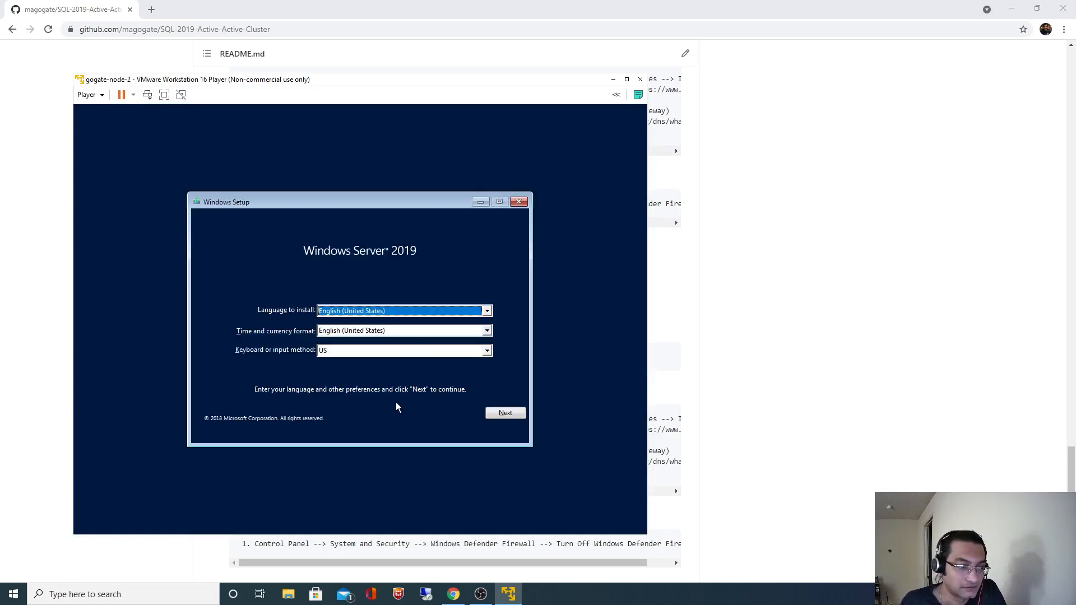
Start the Windows install with the Standard Evaluation (Desktop Experience) edition.
{"action": "left_click", "coordinate": [496, 415]}
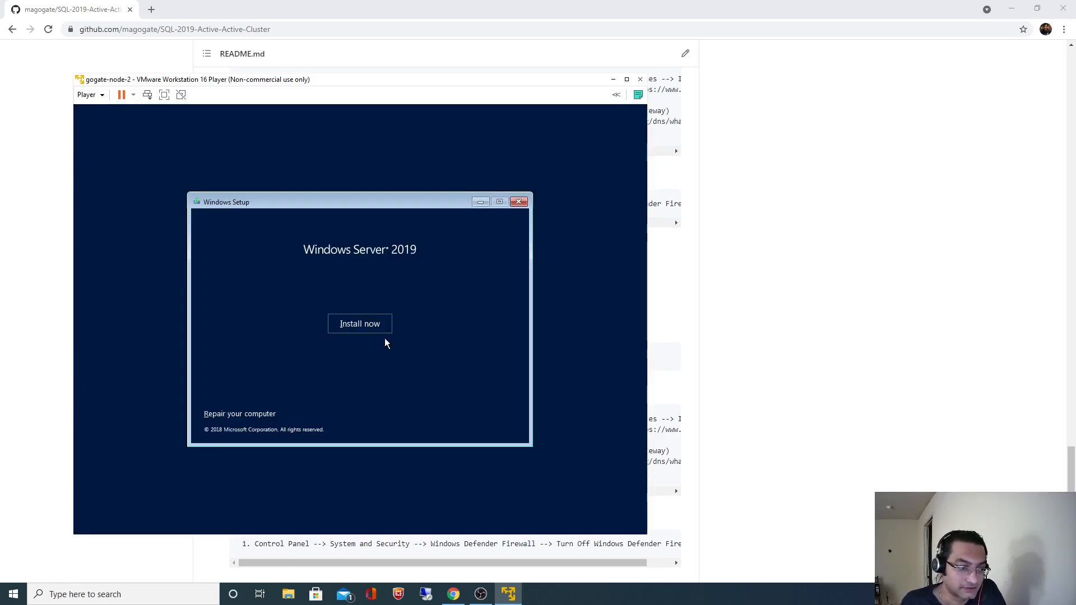
{"action": "left_click", "coordinate": [373, 330]}
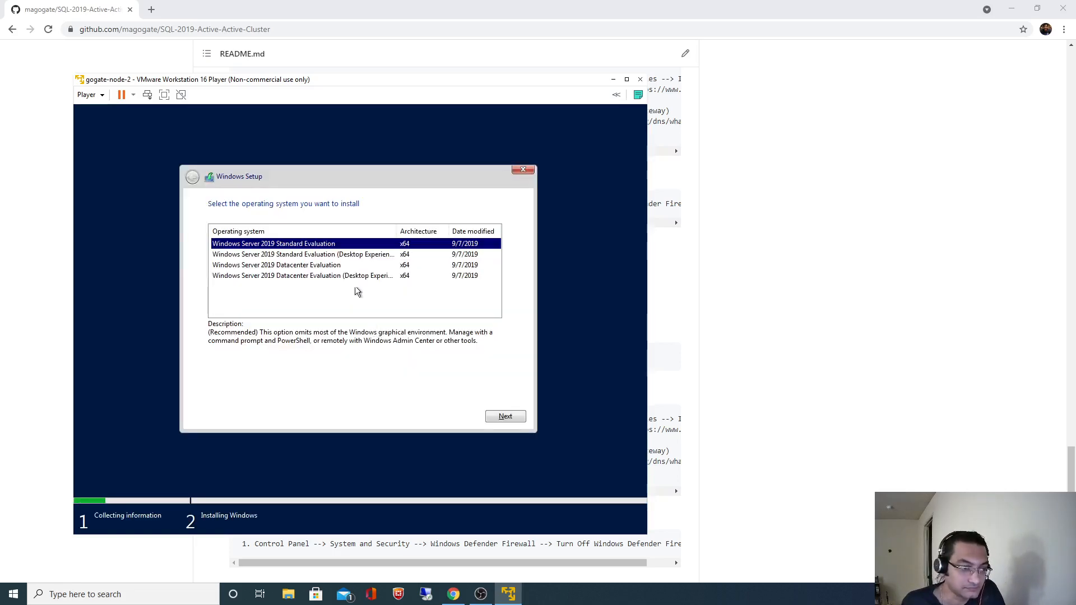
{"action": "left_click", "coordinate": [368, 256]}
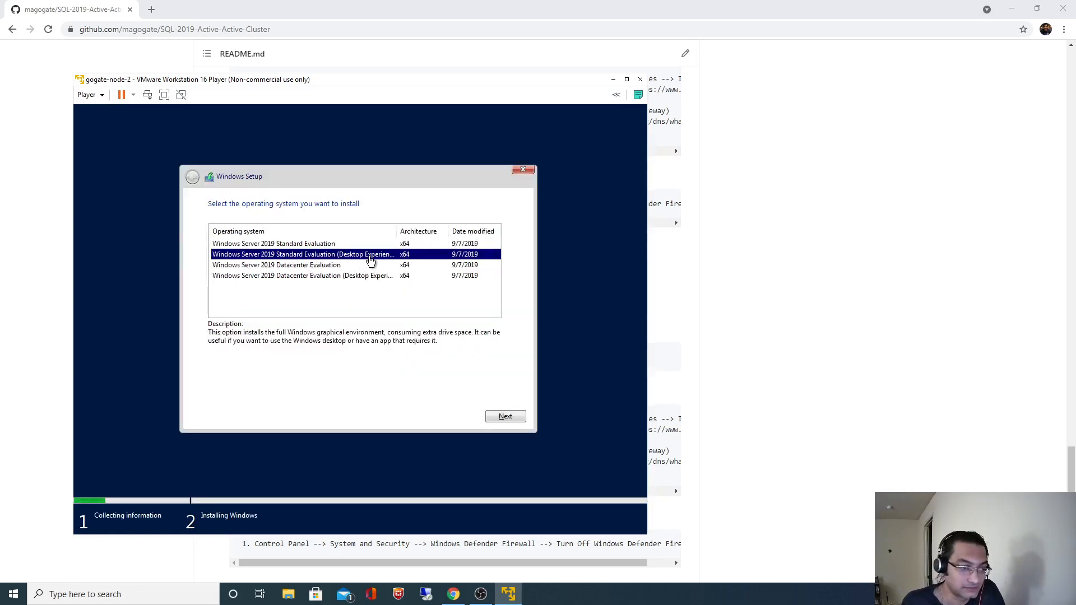
{"action": "left_click", "coordinate": [498, 415]}
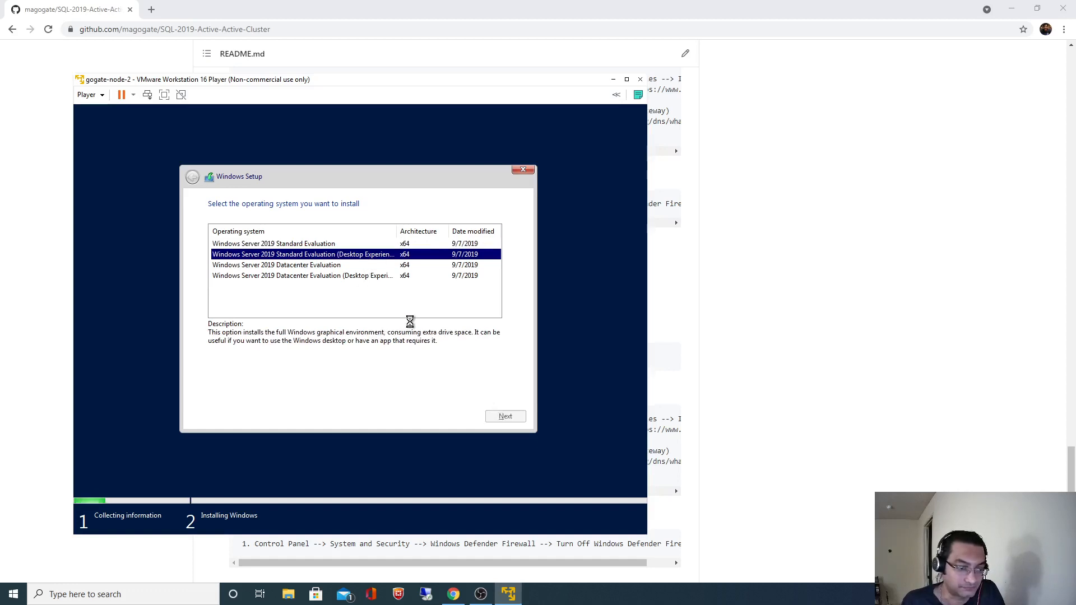
Accept the license terms and choose a custom install onto the unallocated 50 GB drive.
{"action": "left_click", "coordinate": [284, 390]}
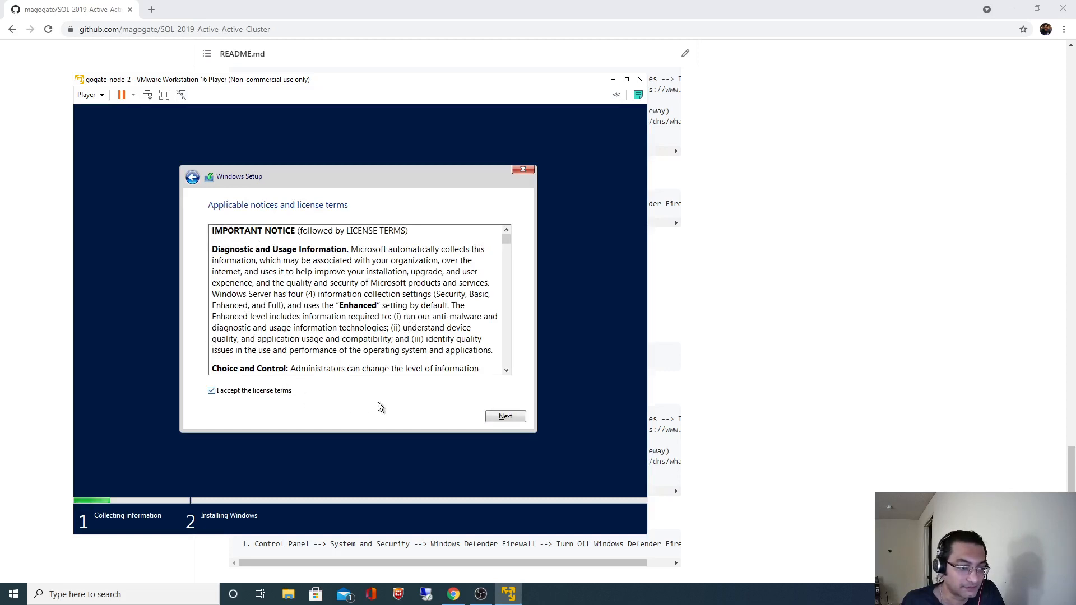
{"action": "left_click", "coordinate": [500, 416]}
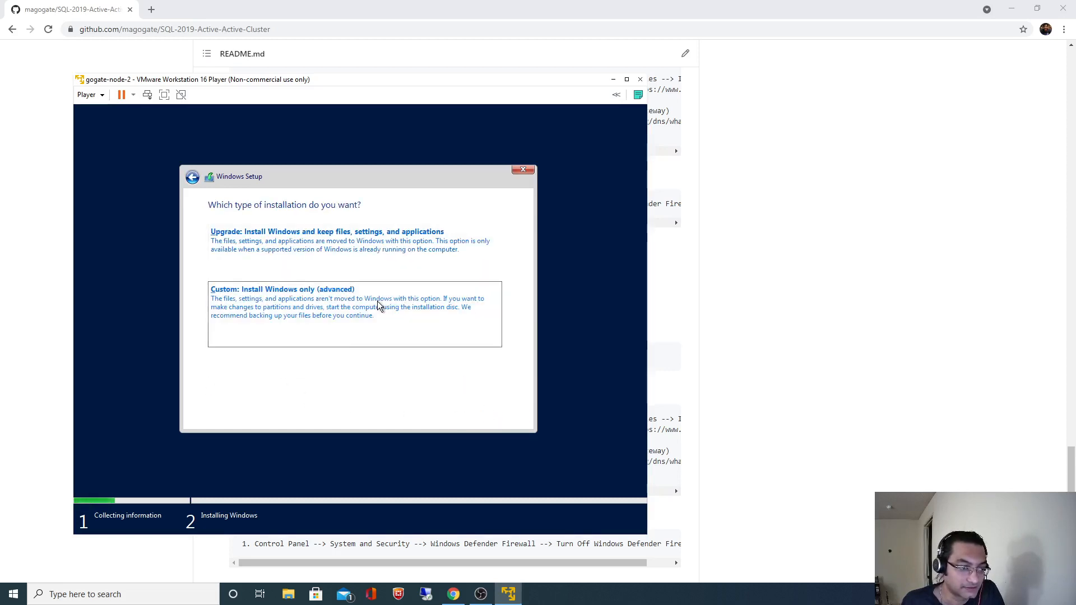
{"action": "left_click", "coordinate": [378, 305]}
{"action": "left_click", "coordinate": [505, 415]}
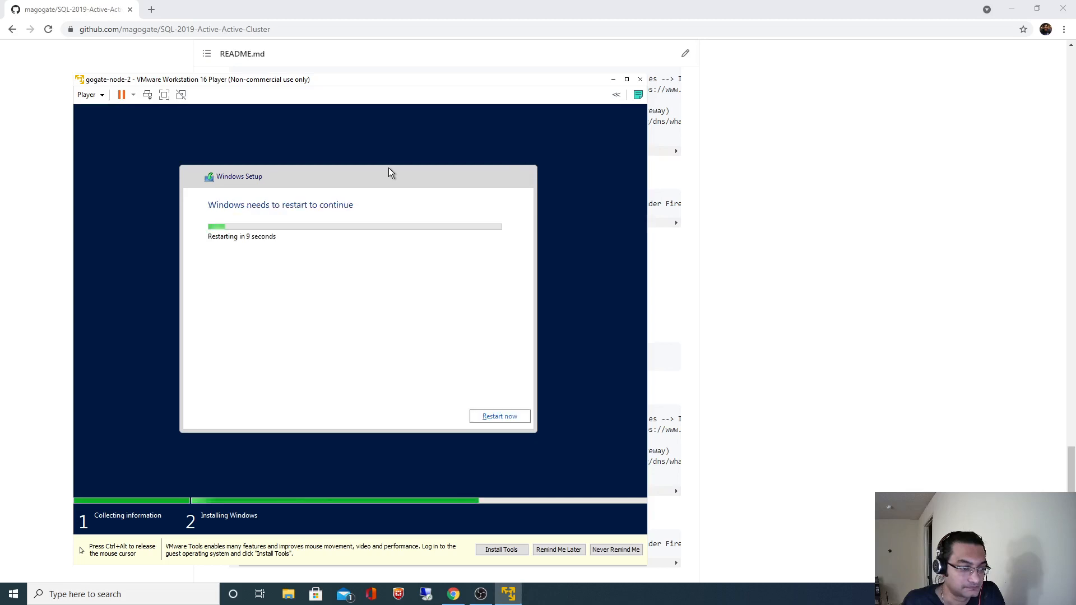
Restart the VM immediately from the Windows Setup dialog.
{"action": "left_click", "coordinate": [503, 416]}
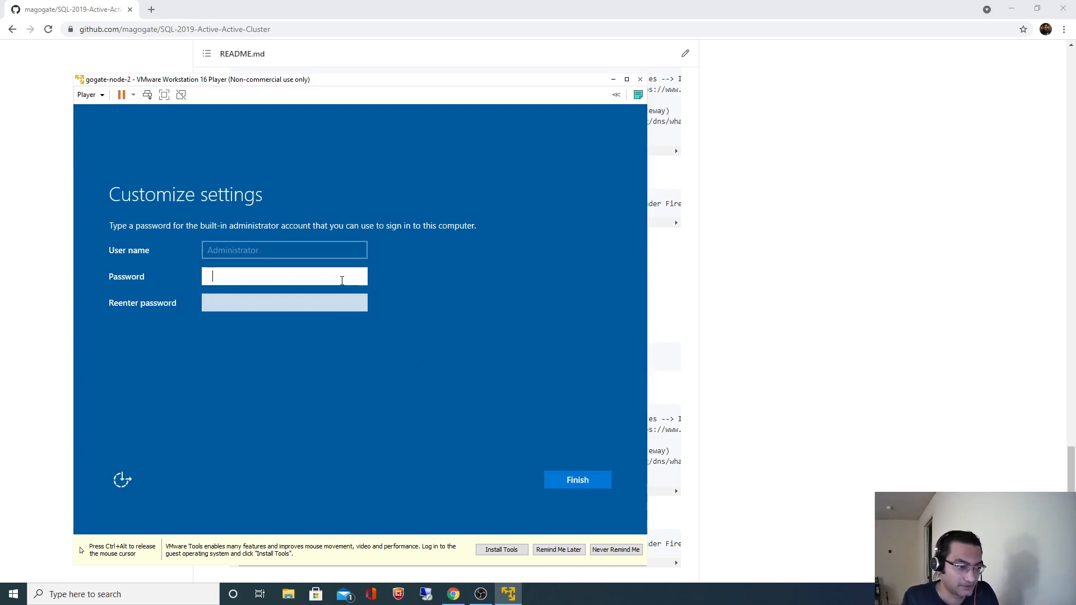
Enter and confirm the Administrator account password, then finish the settings page.
{"action": "type", "text": "••••••••••••"}
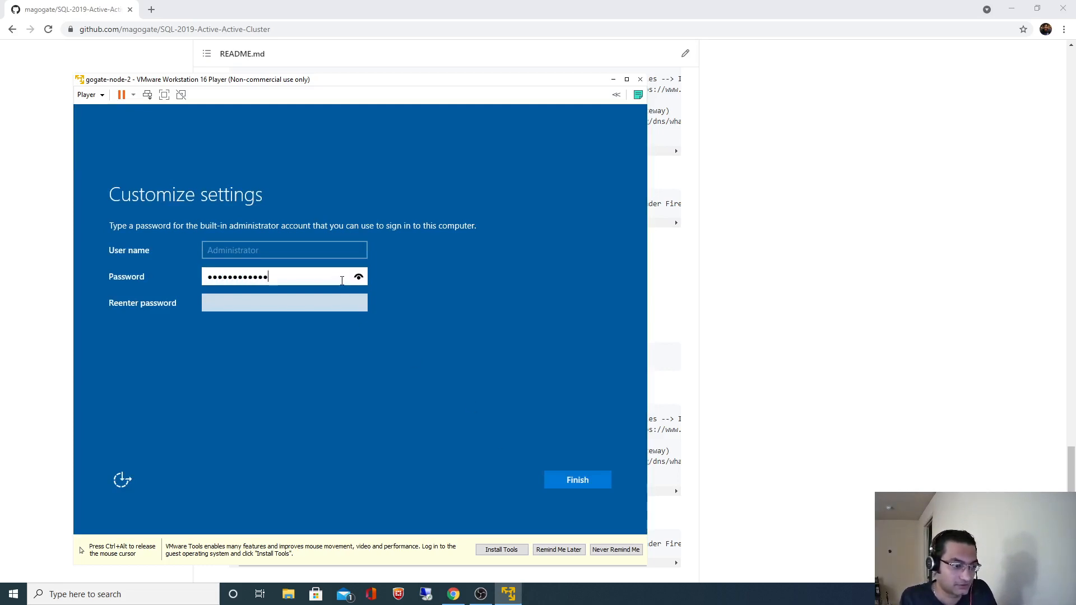
{"action": "key", "text": "Tab"}
{"action": "type", "text": "•••••"}
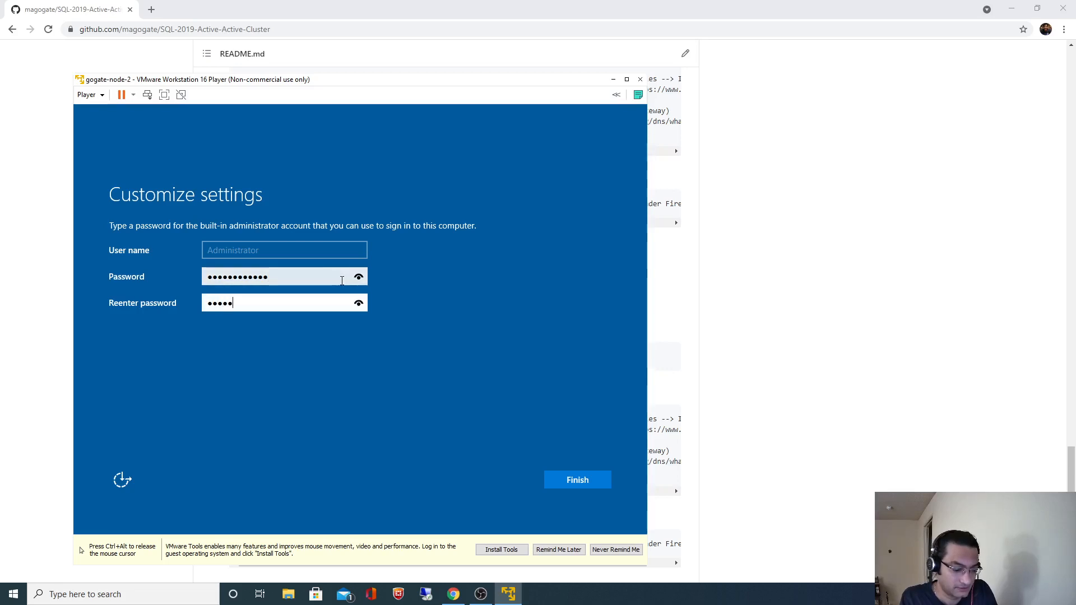
{"action": "type", "text": "•••••••"}
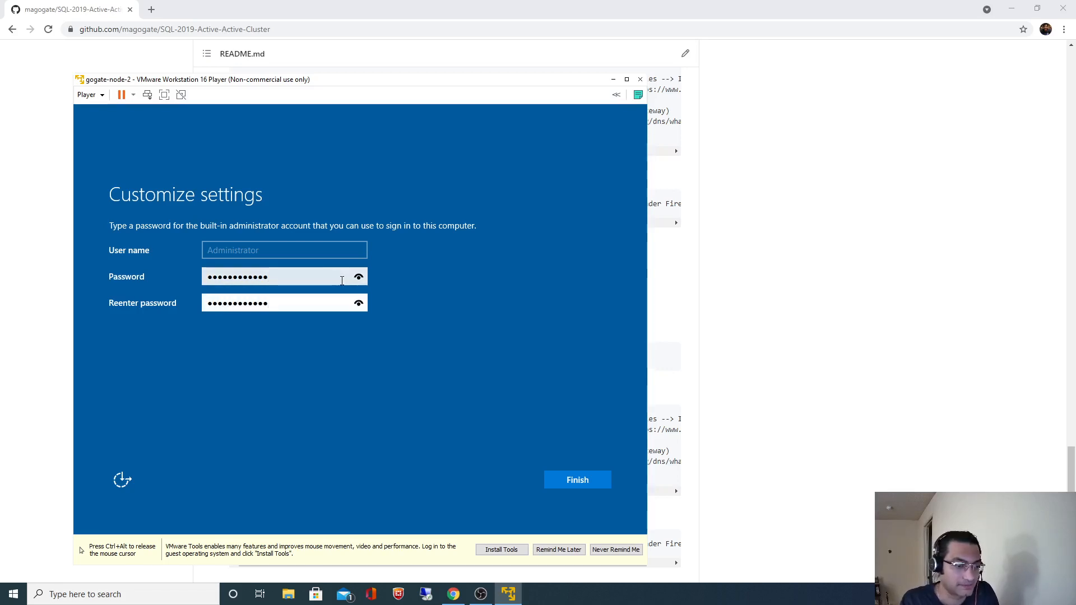
{"action": "left_click", "coordinate": [562, 477]}
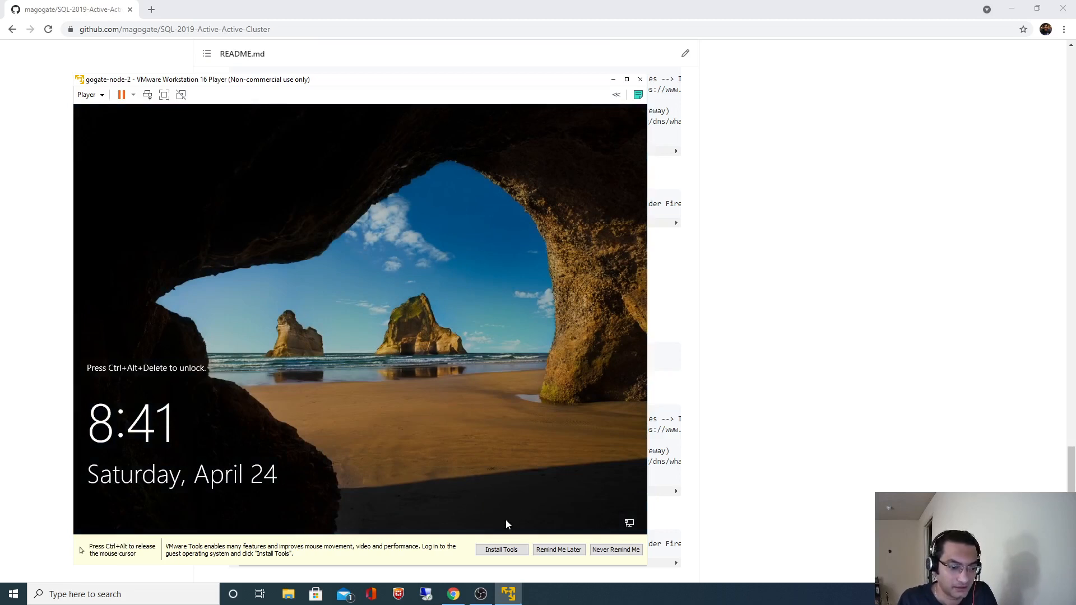
Postpone the VMware Tools reminder, sign in as Administrator with the account password, and release the mouse.
{"action": "left_click", "coordinate": [502, 550]}
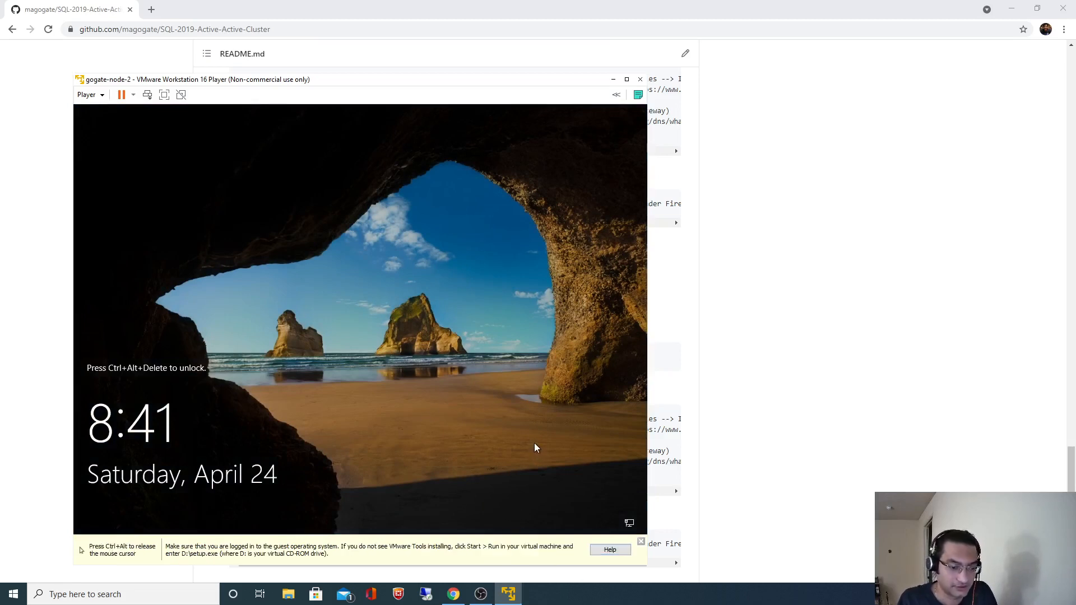
{"action": "key", "text": "ctrl+alt+Insert"}
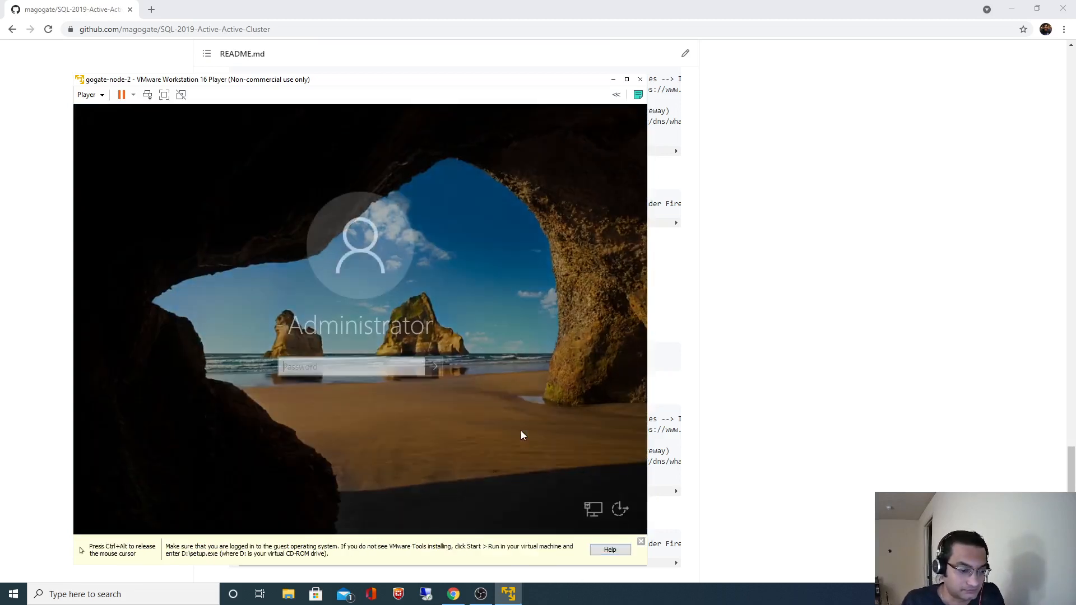
{"action": "type", "text": "Password1"}
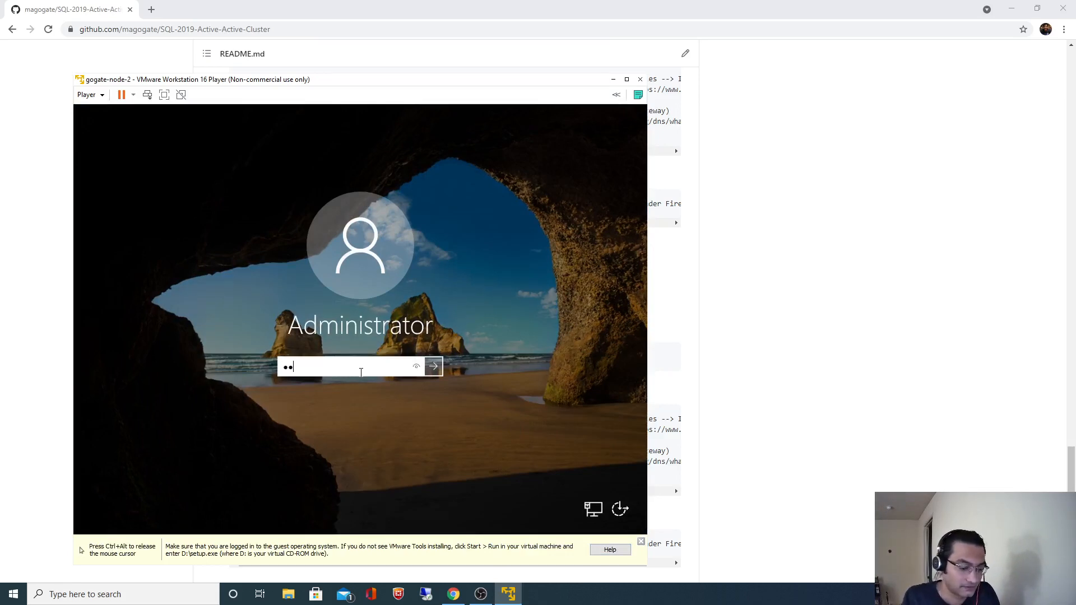
{"action": "type", "text": "123"}
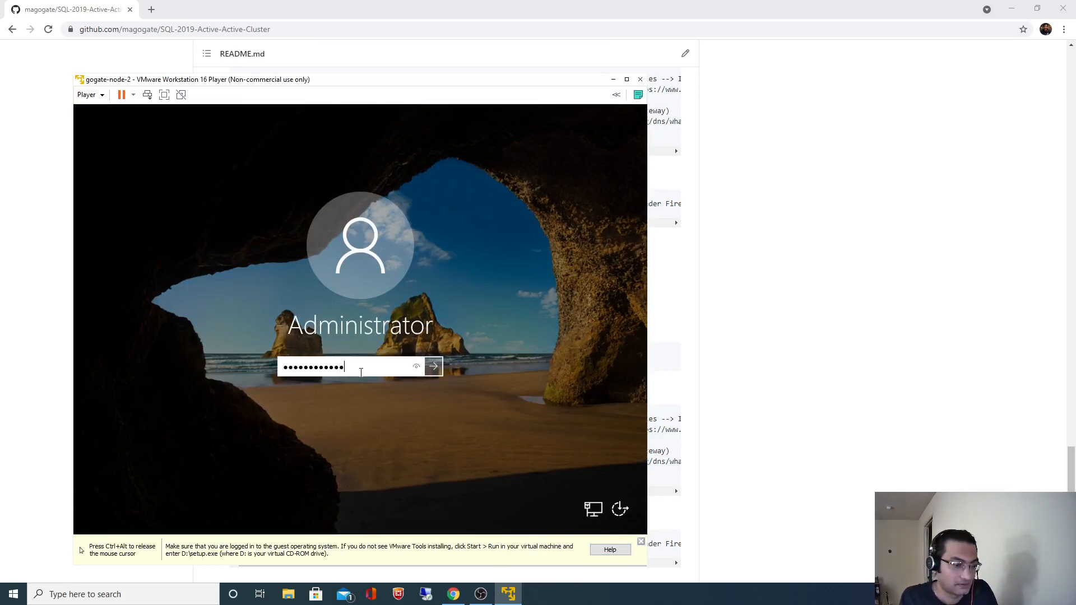
{"action": "key", "text": "Return"}
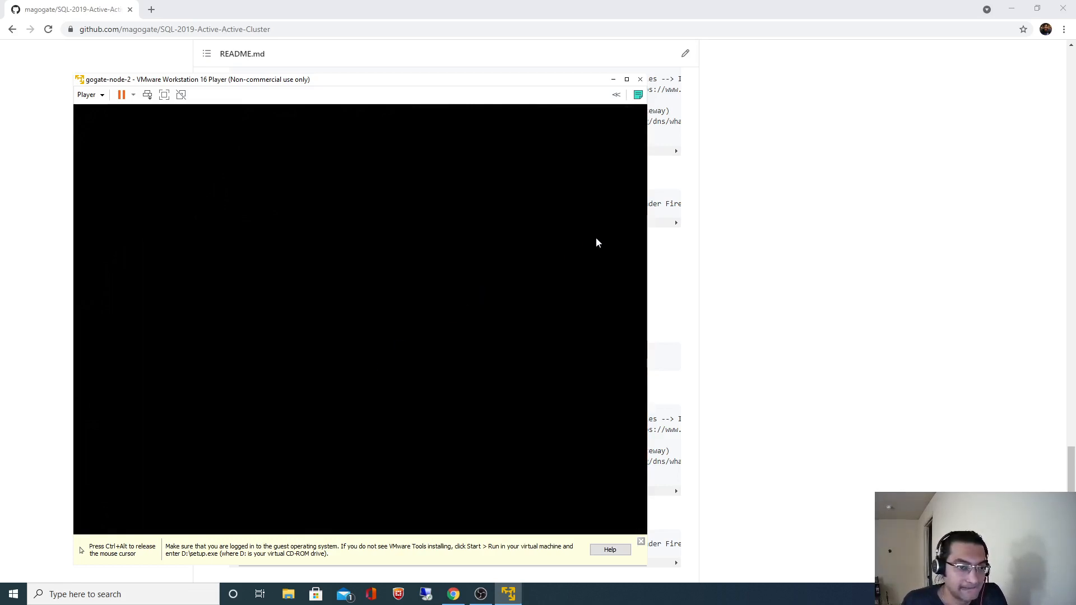
{"action": "key", "text": "ctrl+alt"}
Move the player window up and to the right, then return input focus to the VM.
{"action": "left_click_drag", "start_coordinate": [452, 81], "coordinate": [489, 38]}
{"action": "left_click", "coordinate": [474, 192]}
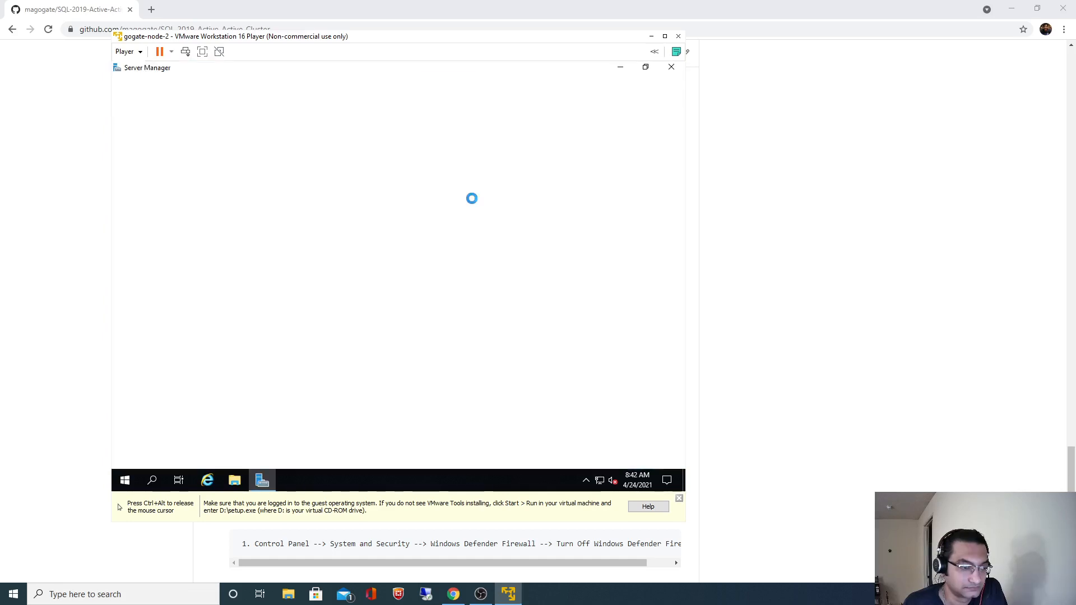
Close Server Manager, launch setup64 from the VMware Tools DVD drive, and search for 'This PC'.
{"action": "left_click", "coordinate": [672, 68]}
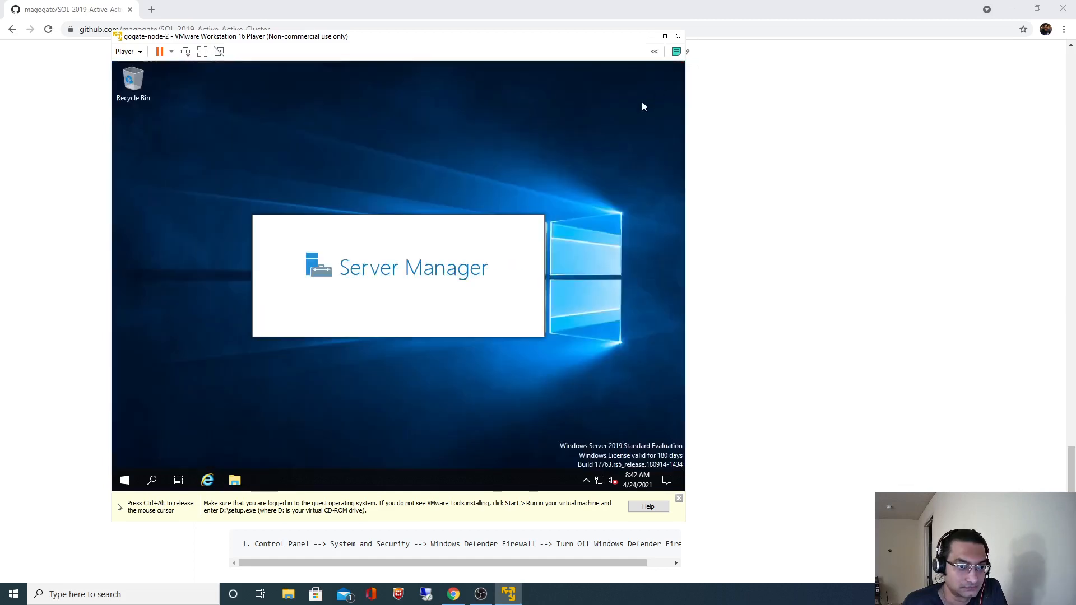
{"action": "left_click", "coordinate": [234, 481]}
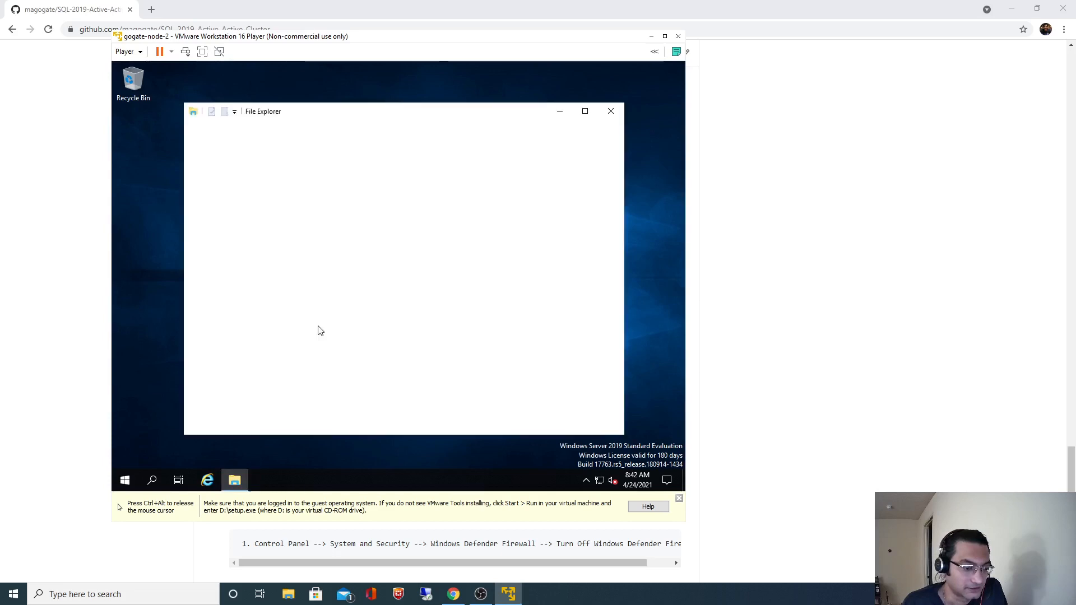
{"action": "left_click", "coordinate": [220, 241]}
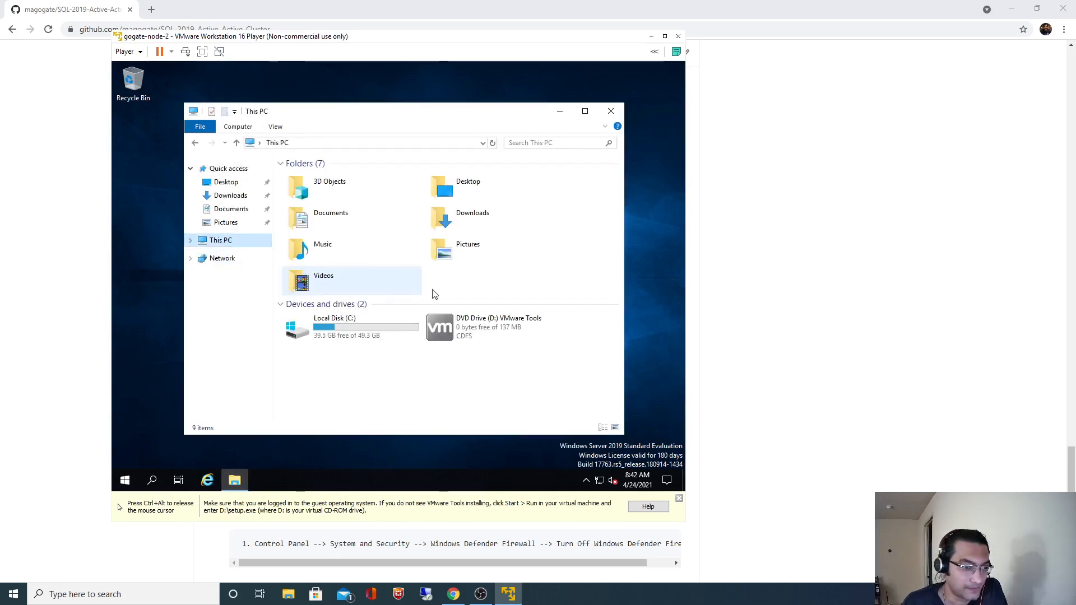
{"action": "double_click", "coordinate": [468, 337]}
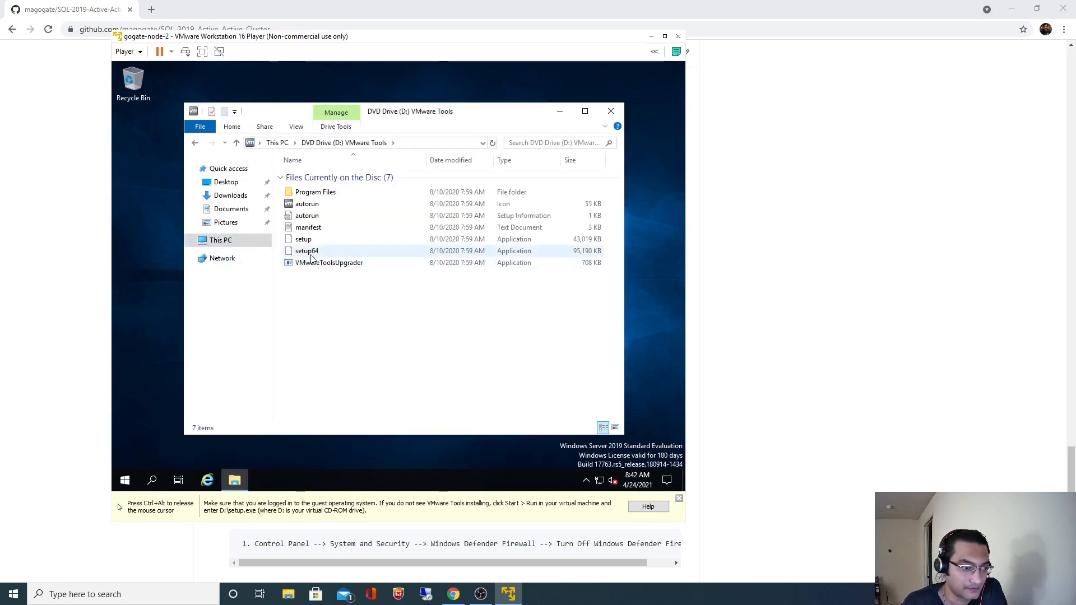
{"action": "left_click", "coordinate": [312, 254]}
{"action": "double_click", "coordinate": [312, 253]}
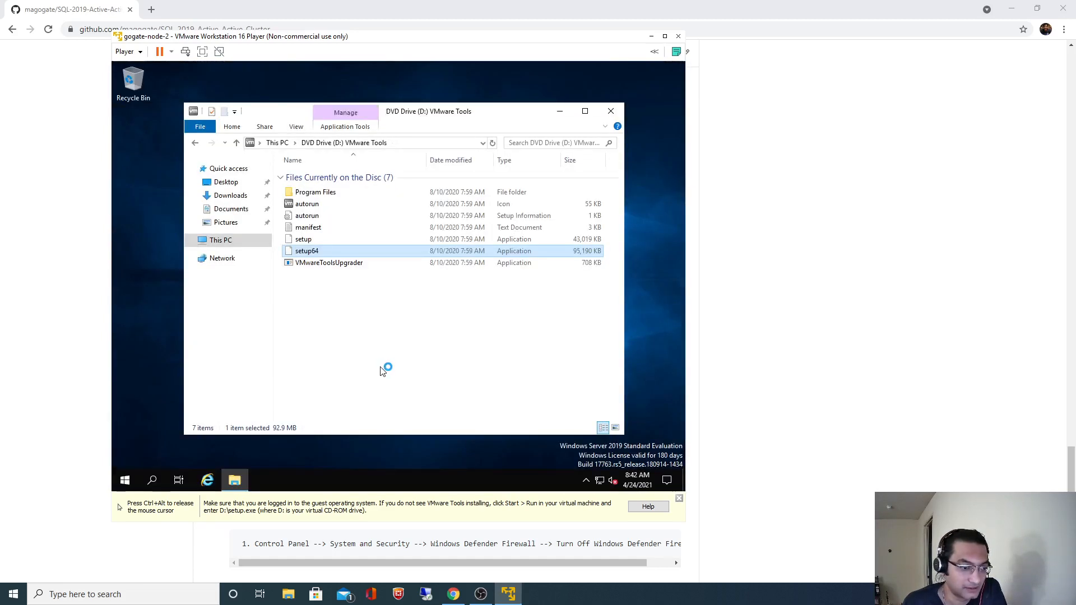
{"action": "left_click", "coordinate": [151, 480]}
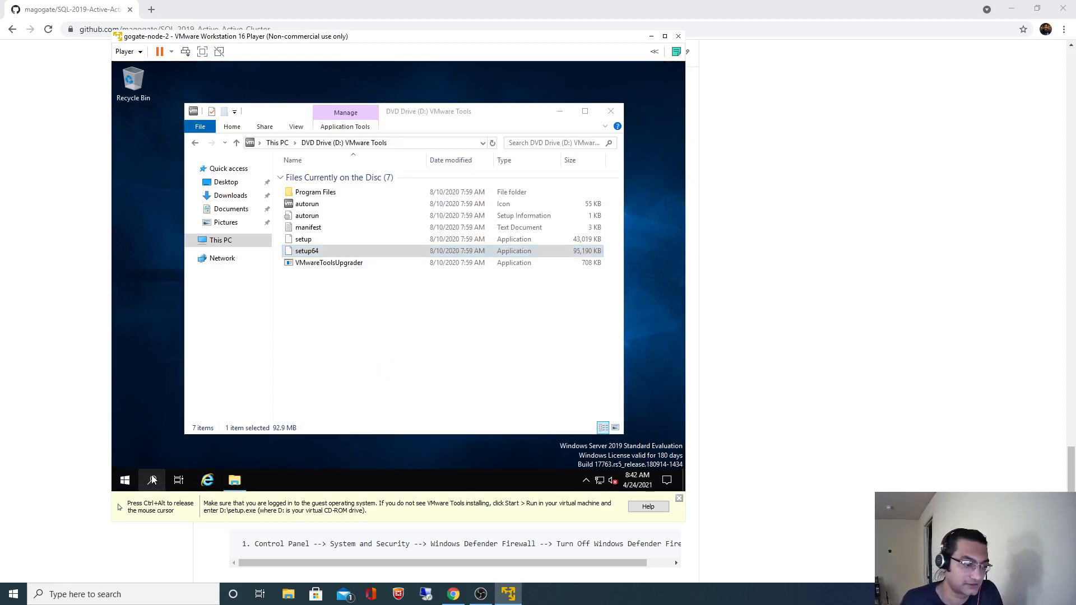
{"action": "type", "text": "This PC"}
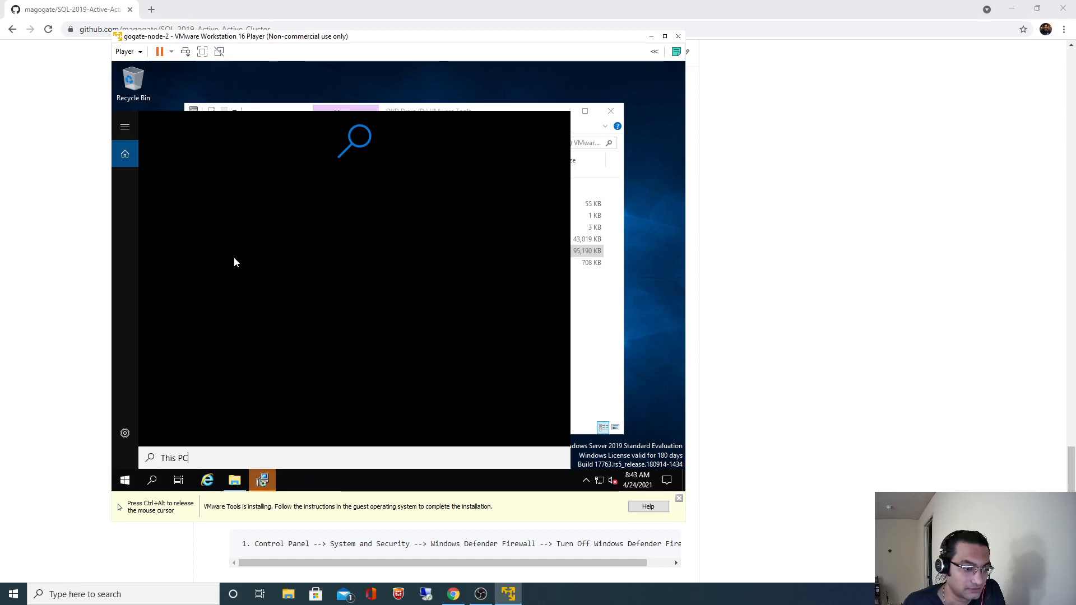
Run the VMware Tools setup wizard through to Install, then search the guest for 'This PC'.
{"action": "left_click", "coordinate": [262, 480]}
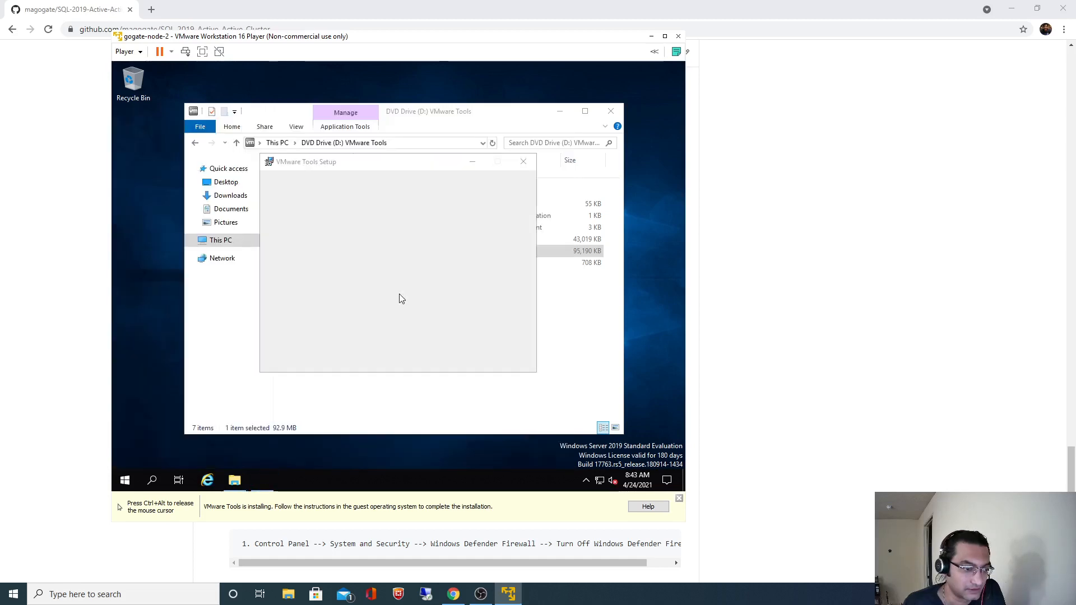
{"action": "left_click", "coordinate": [457, 358]}
{"action": "left_click", "coordinate": [458, 359]}
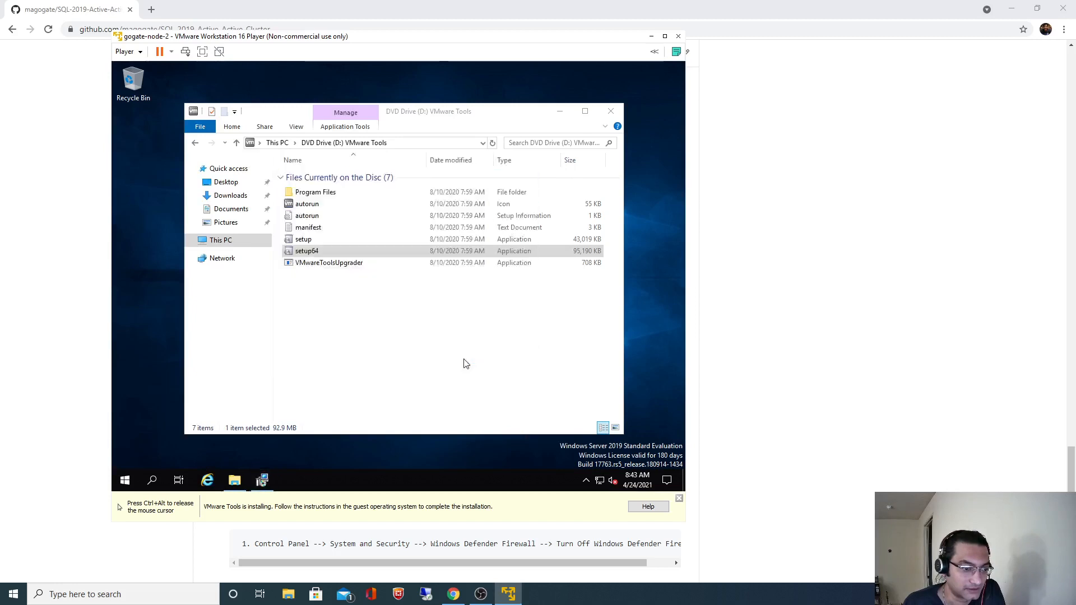
{"action": "left_click", "coordinate": [462, 359]}
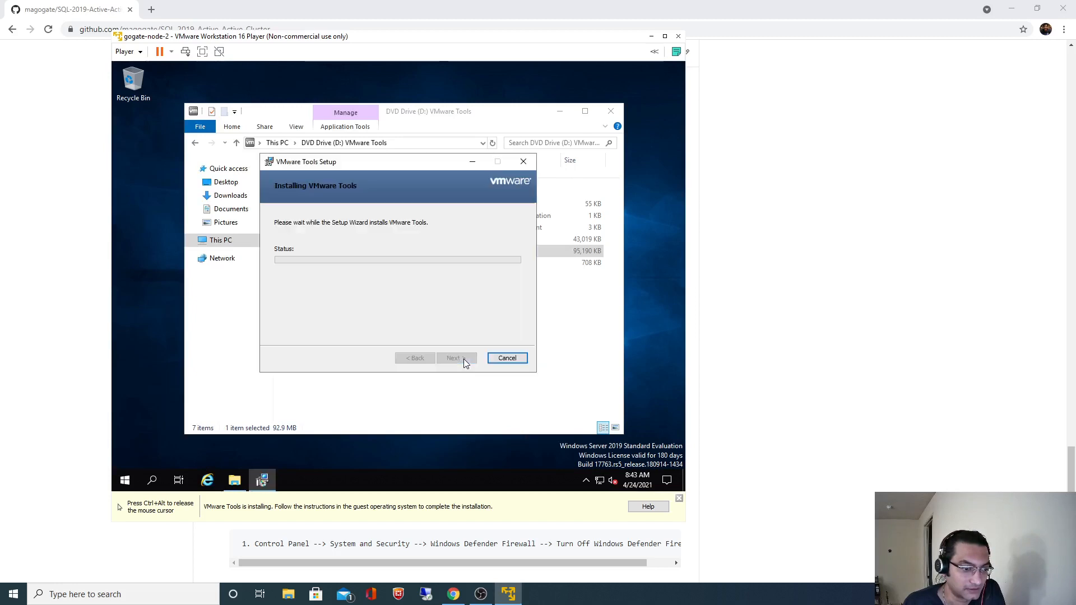
{"action": "left_click", "coordinate": [611, 114]}
{"action": "left_click", "coordinate": [153, 481]}
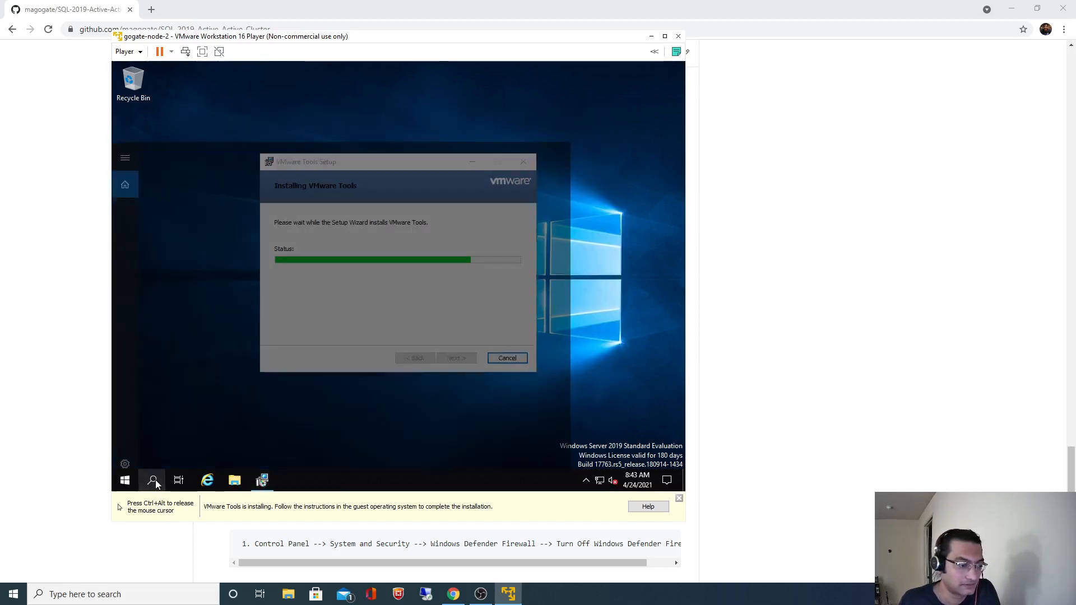
{"action": "type", "text": "This PC"}
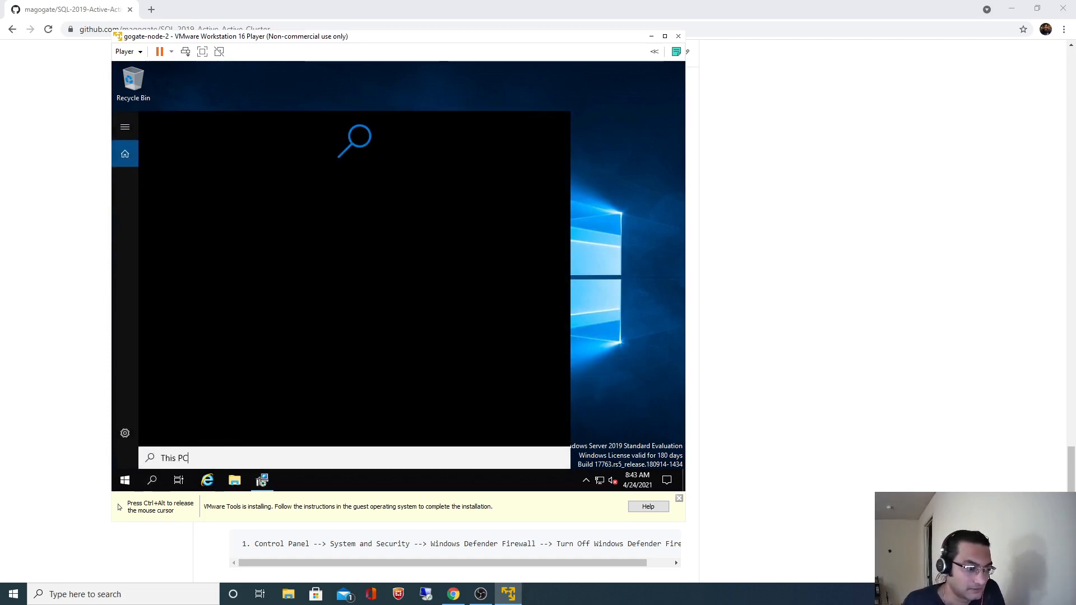
Clear 'This PC' from the guest search box, try 'My PC', then delete that too.
{"action": "key", "text": "ctrl+a"}
{"action": "type", "text": "This PC"}
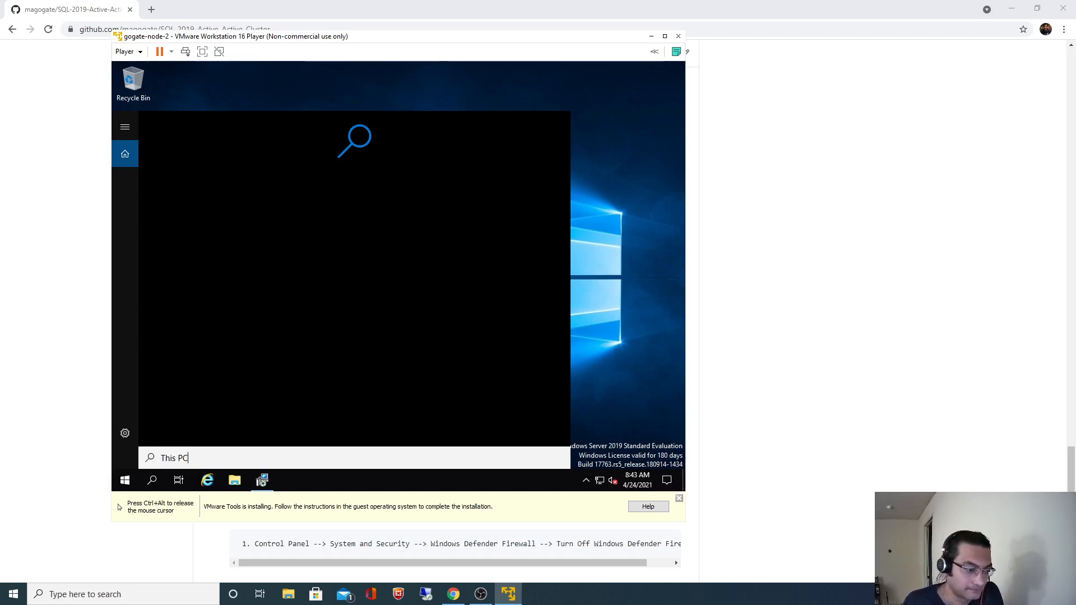
{"action": "key", "text": "BackSpace"}
{"action": "key", "text": "BackSpace"}
{"action": "key", "text": "BackSpace"}
{"action": "key", "text": "BackSpace"}
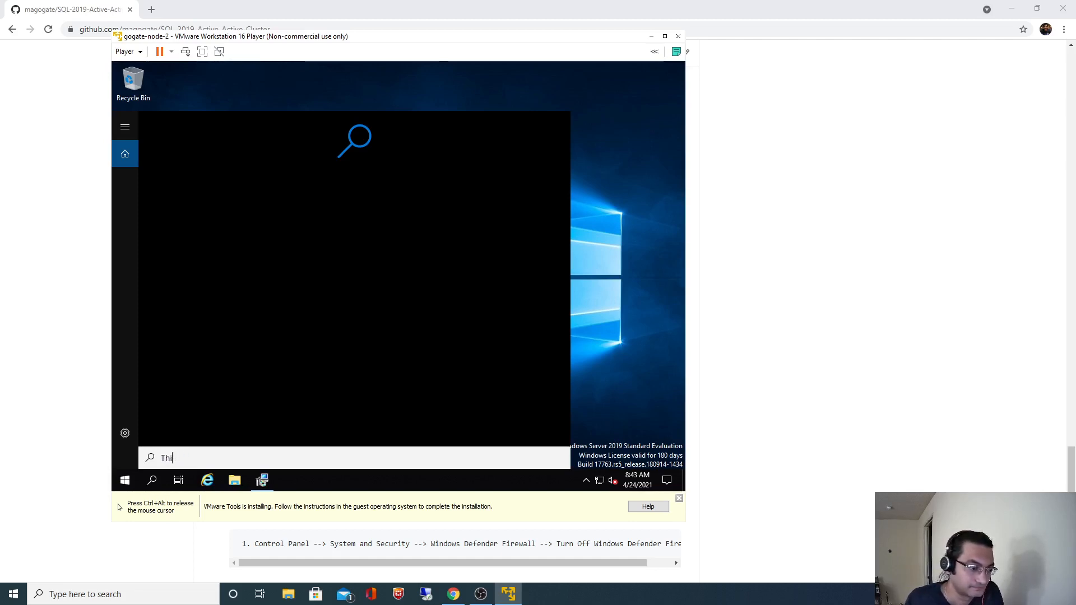
{"action": "key", "text": "BackSpace"}
{"action": "key", "text": "BackSpace"}
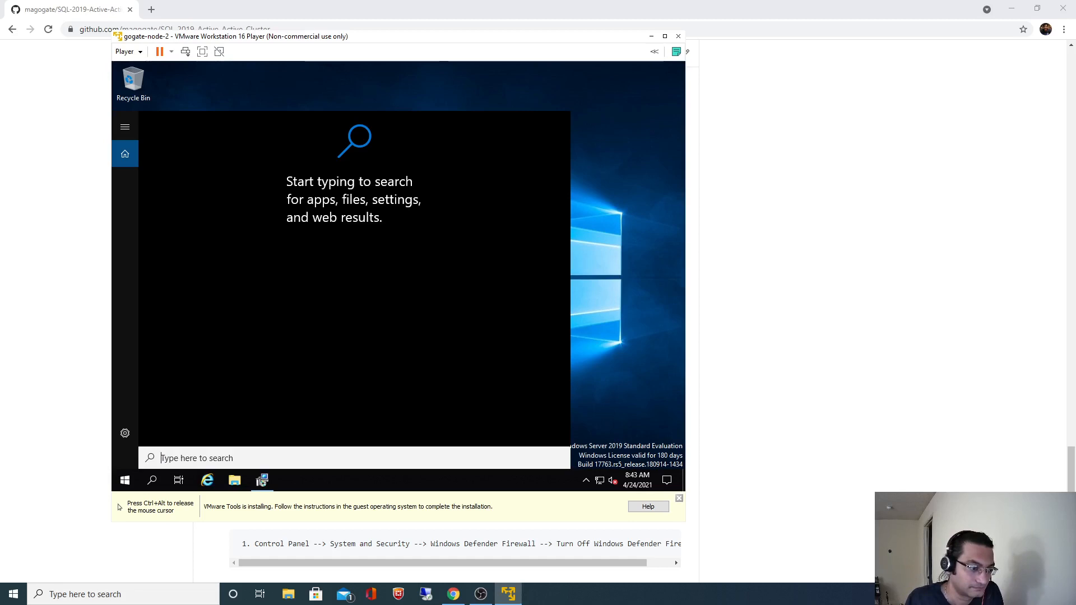
{"action": "type", "text": "My PC"}
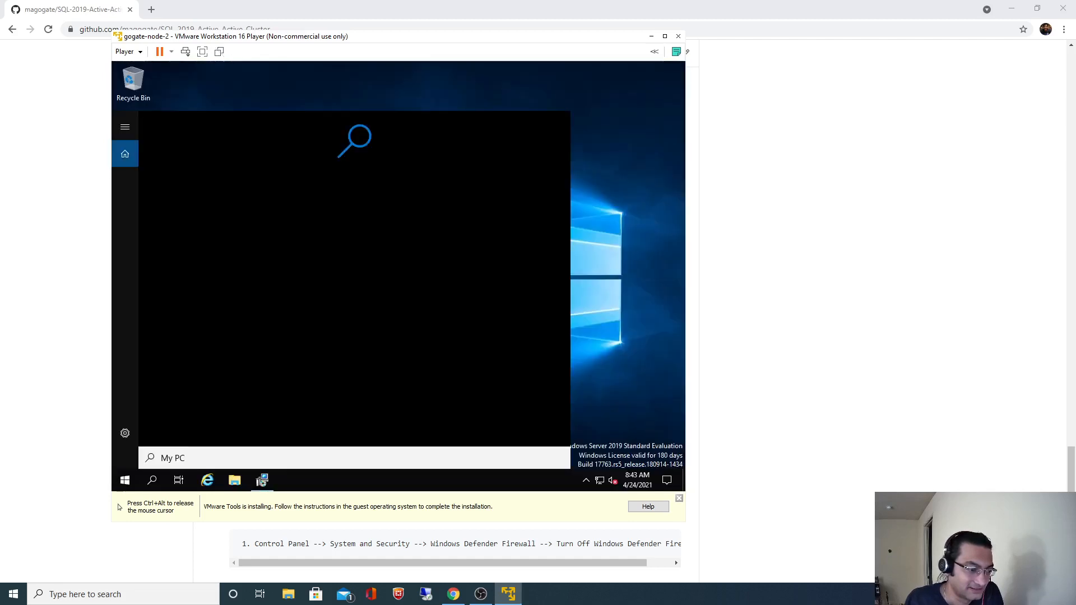
{"action": "key", "text": "ctrl+a"}
{"action": "key", "text": "BackSpace"}
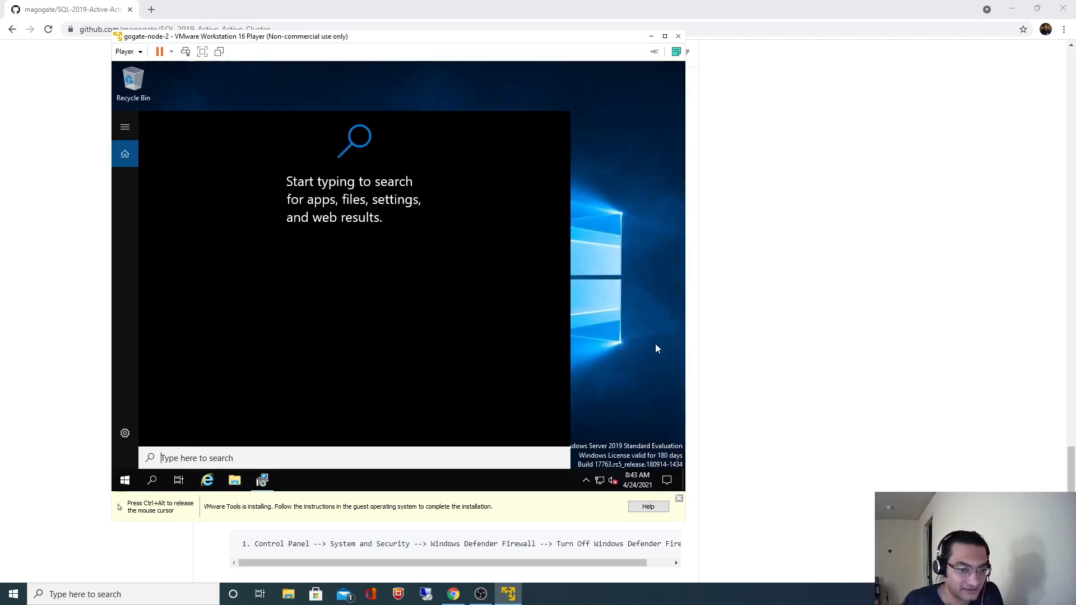
Rename the guest computer to gogate-node-2, copying the name from the GitHub README.
{"action": "left_click", "coordinate": [235, 480]}
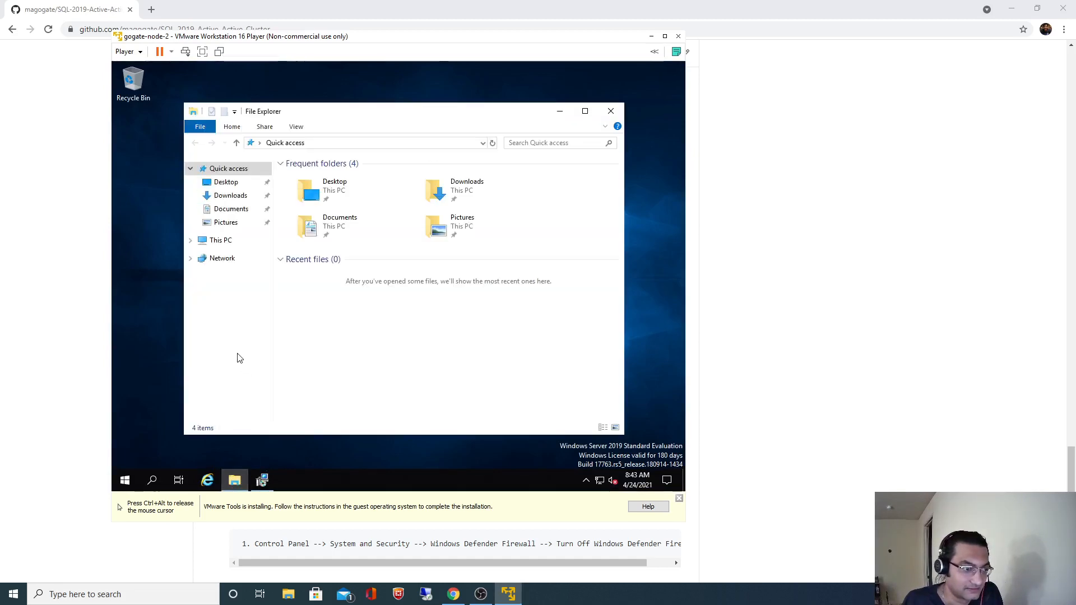
{"action": "right_click", "coordinate": [221, 247]}
{"action": "left_click", "coordinate": [259, 391]}
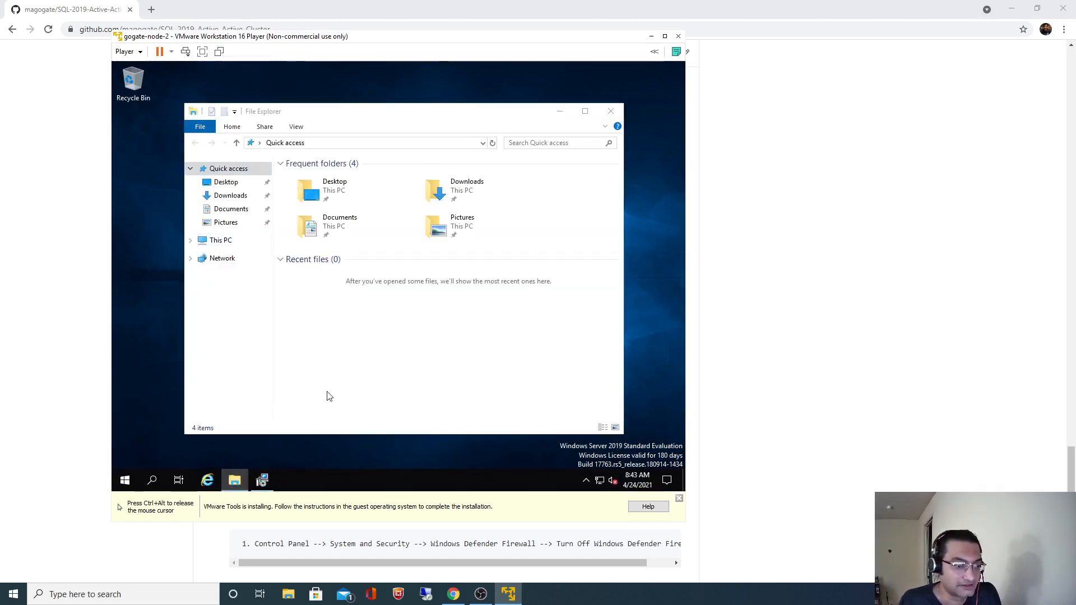
{"action": "left_click", "coordinate": [242, 218]}
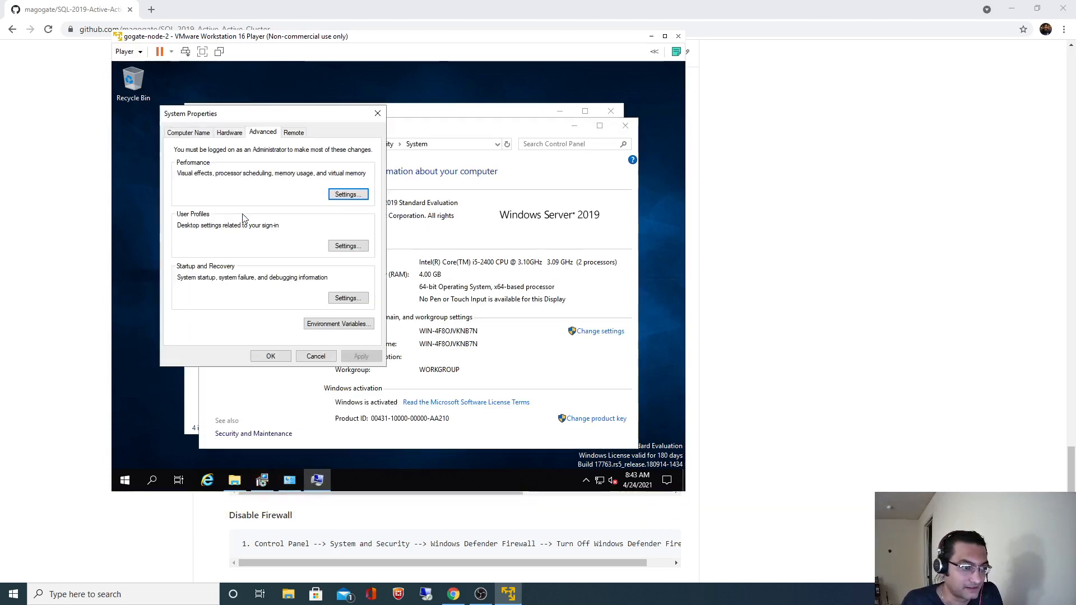
{"action": "left_click", "coordinate": [191, 133]}
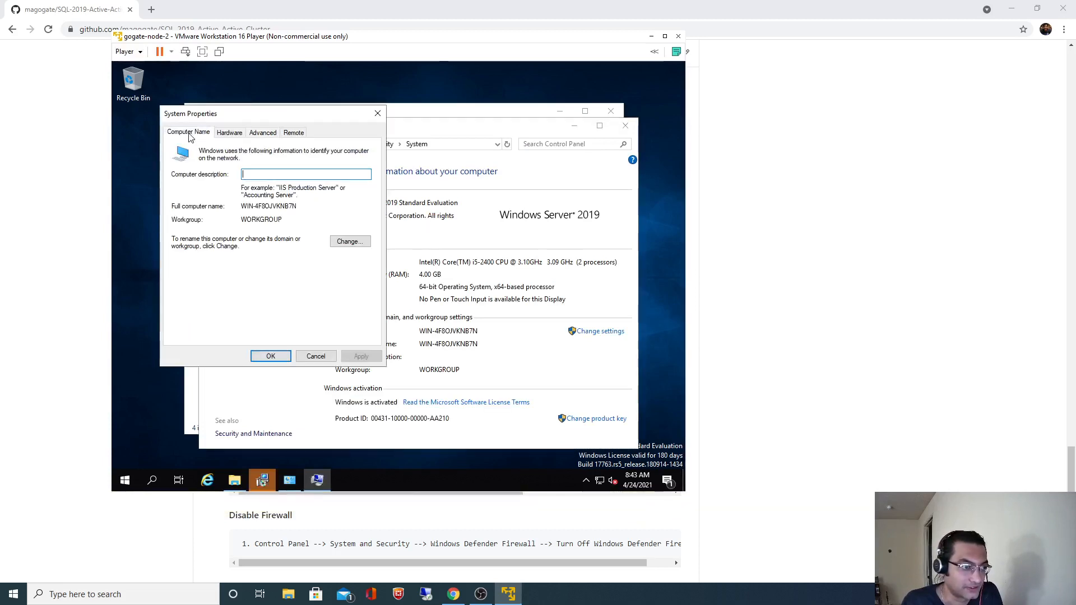
{"action": "left_click", "coordinate": [347, 241]}
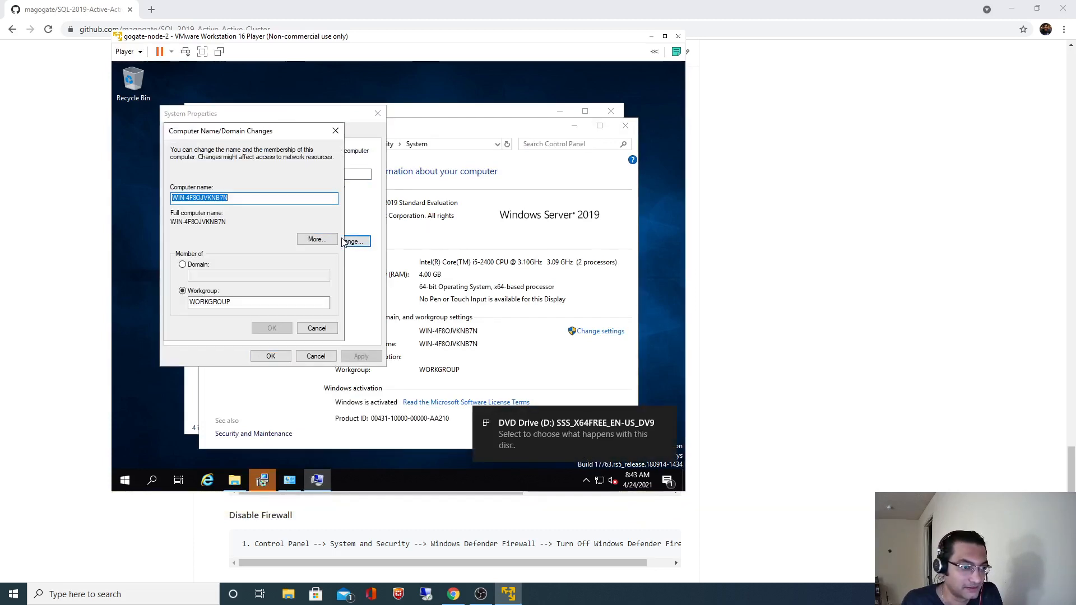
{"action": "left_click", "coordinate": [451, 595]}
{"action": "right_click", "coordinate": [573, 357]}
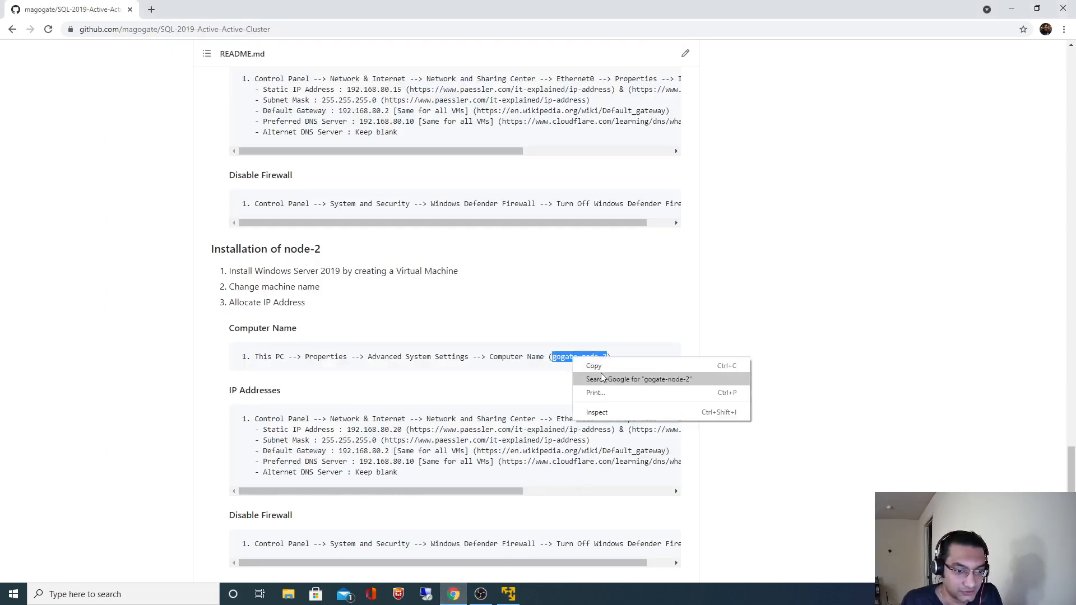
{"action": "left_click", "coordinate": [603, 367]}
{"action": "key", "text": "alt+Tab"}
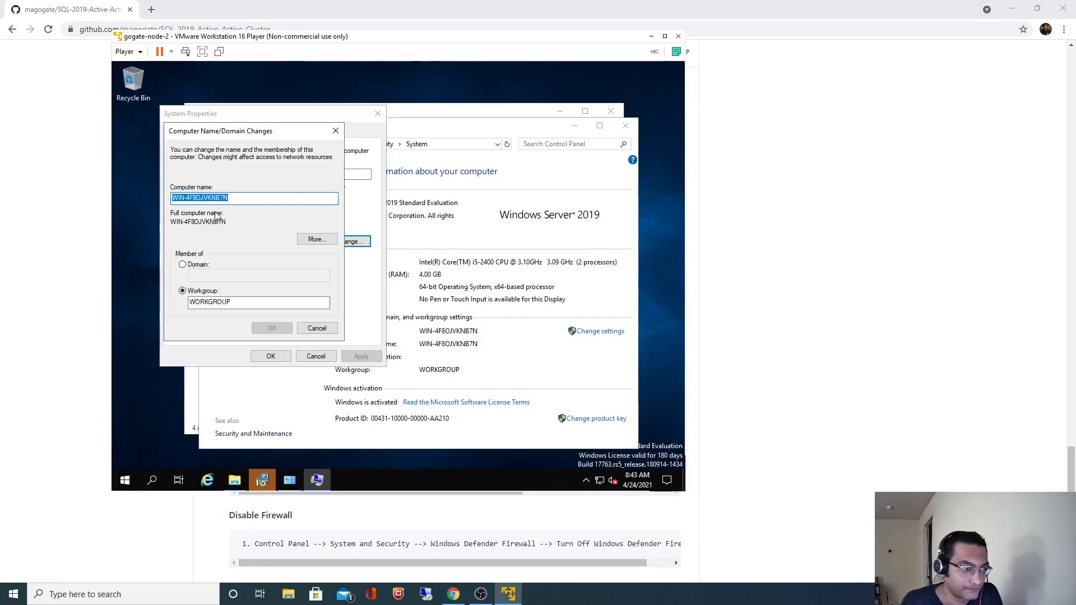
{"action": "key", "text": "ctrl+v"}
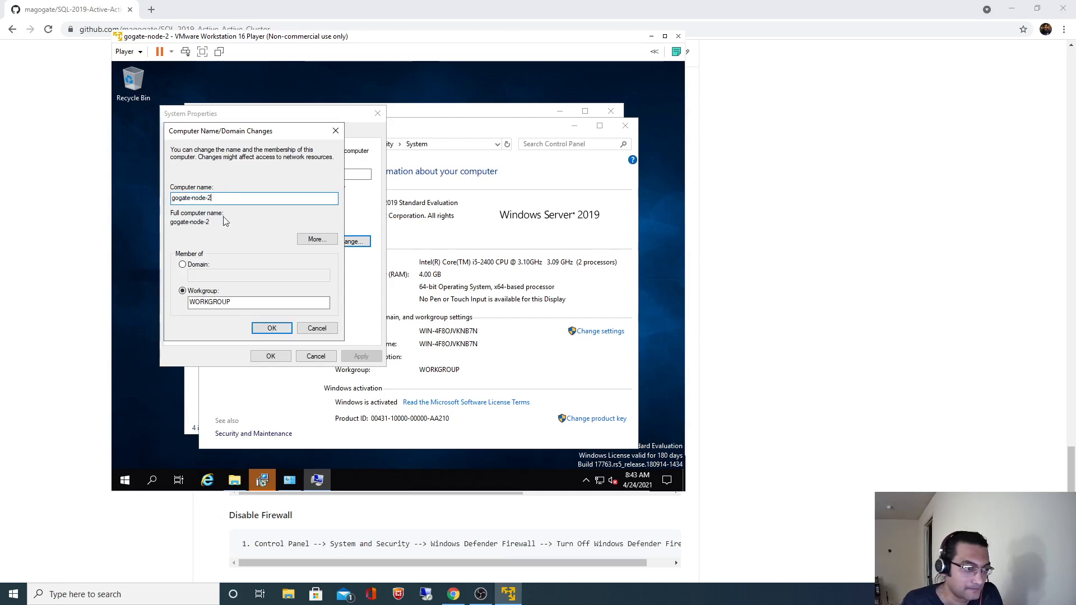
{"action": "left_click", "coordinate": [271, 328]}
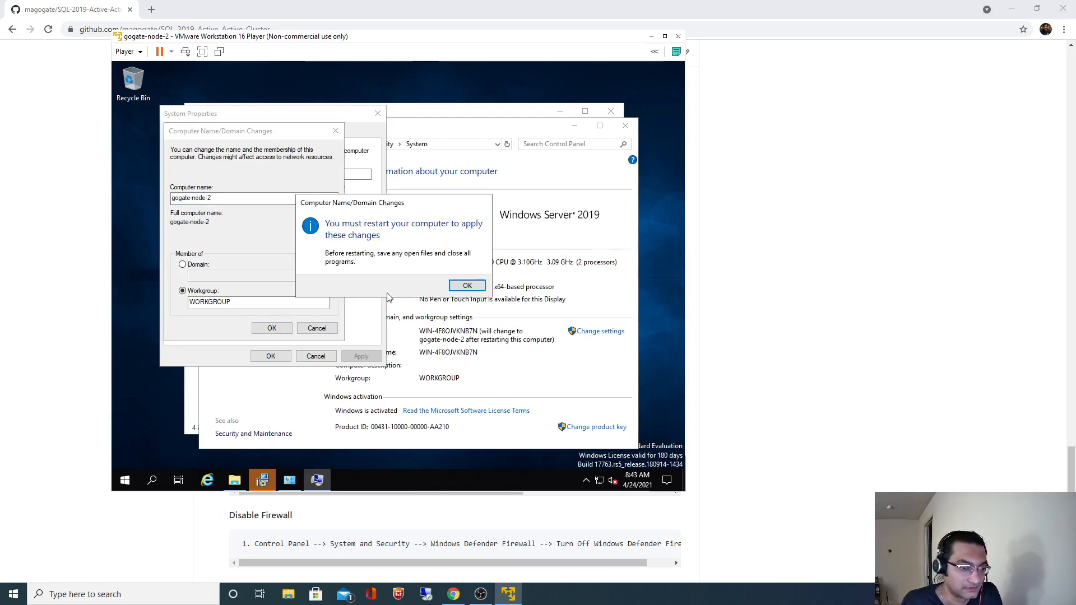
Acknowledge the restart notice, choose Restart Later, and close the system windows.
{"action": "left_click", "coordinate": [467, 286]}
{"action": "left_click", "coordinate": [271, 355]}
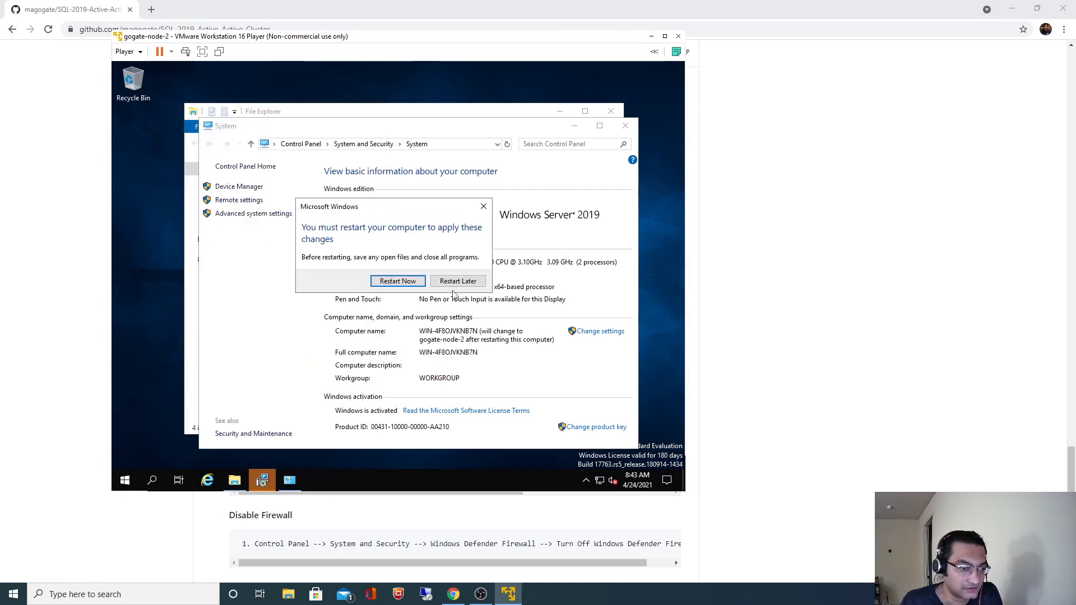
{"action": "left_click", "coordinate": [455, 284]}
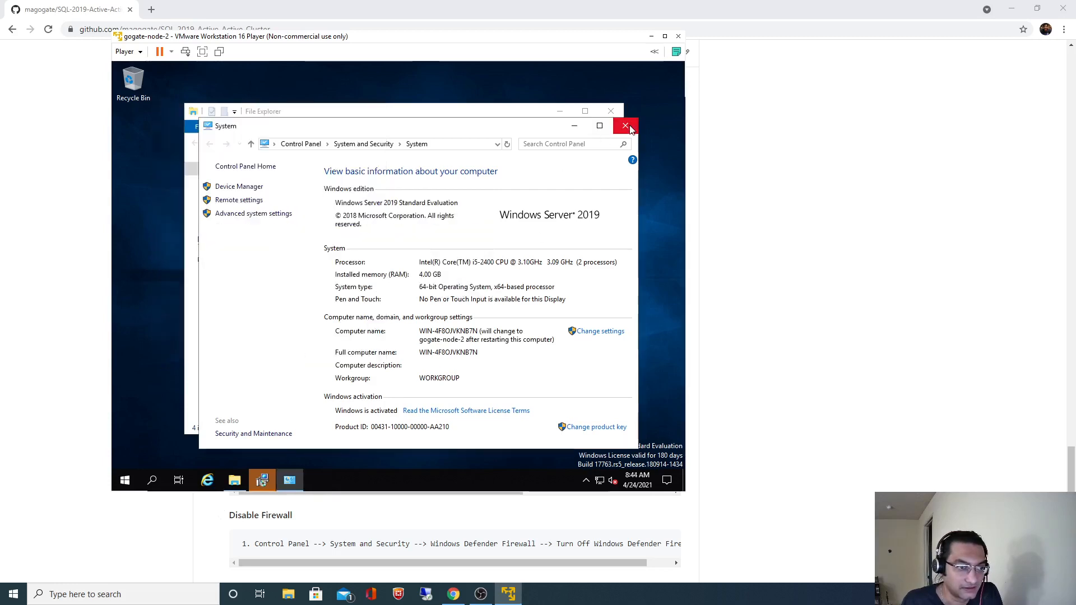
{"action": "left_click", "coordinate": [621, 120]}
{"action": "left_click", "coordinate": [611, 111]}
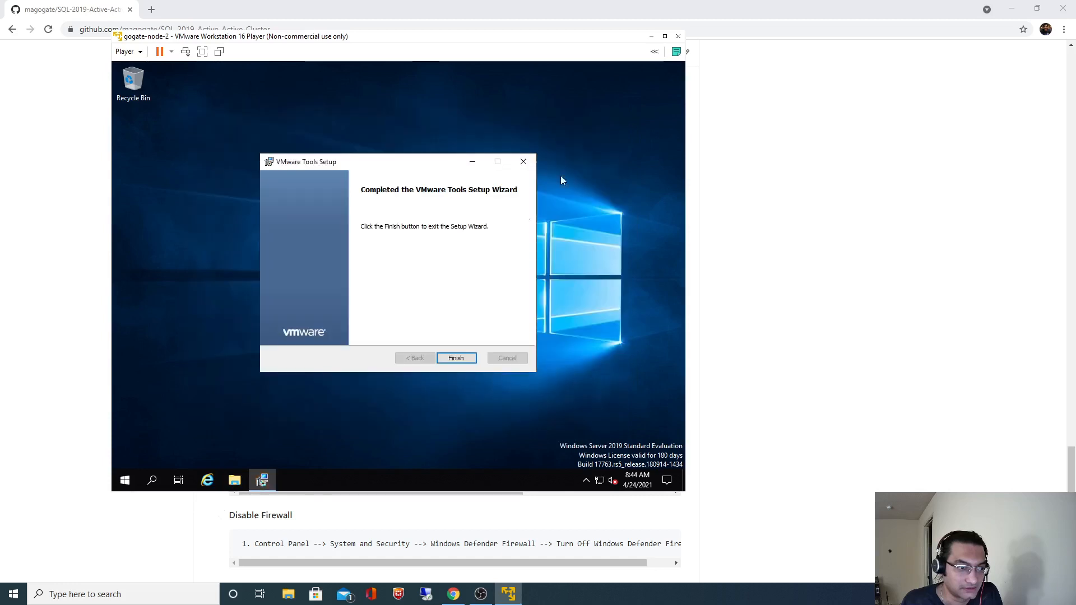
Finish the VMware Tools setup and decline restarting the guest now.
{"action": "left_click", "coordinate": [455, 357]}
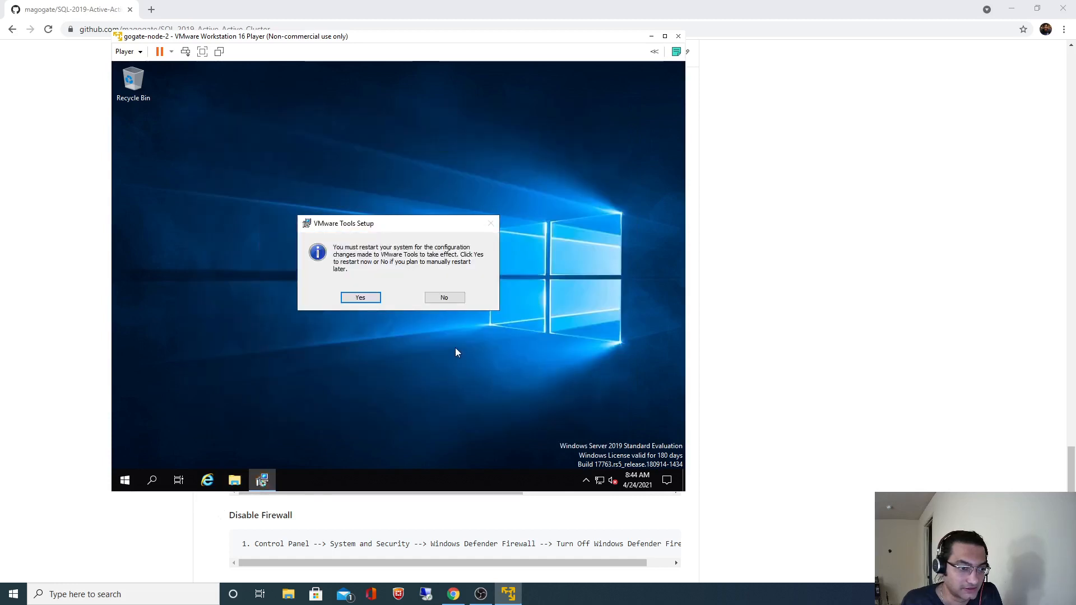
{"action": "left_click", "coordinate": [448, 301]}
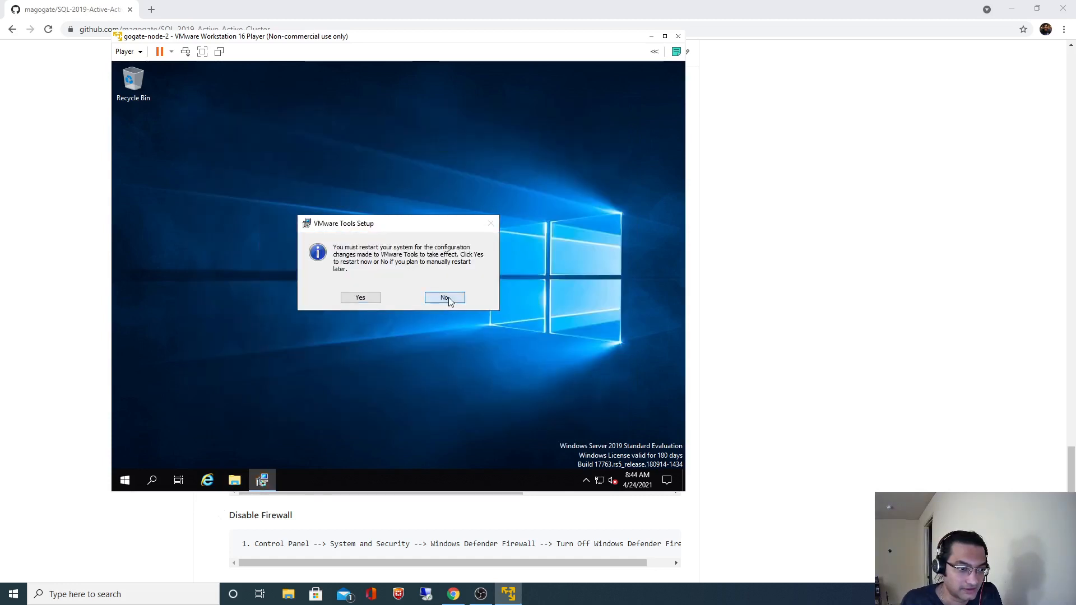
{"action": "left_click", "coordinate": [448, 300]}
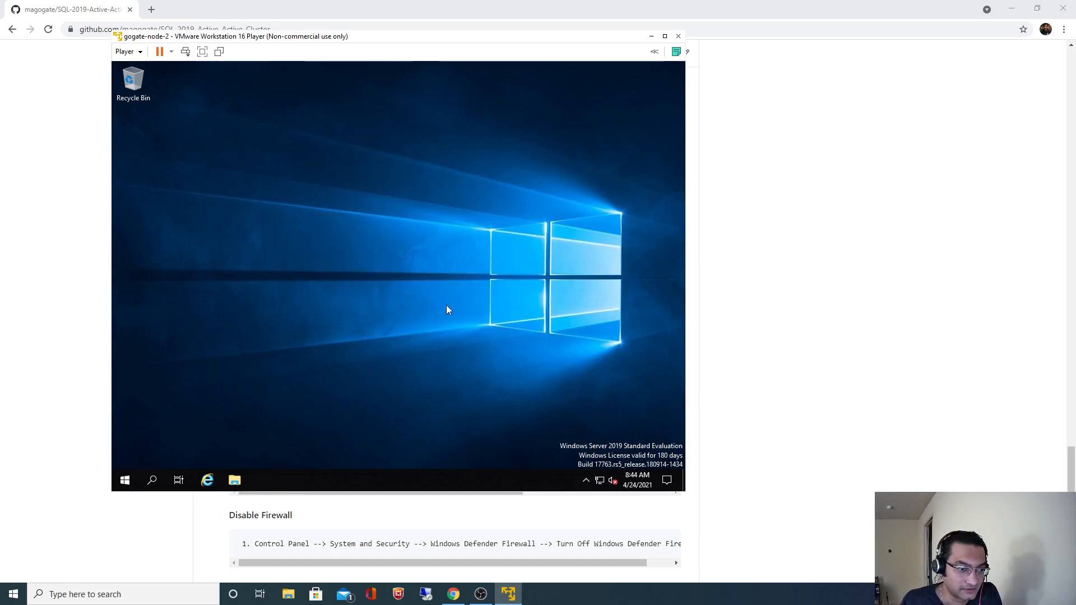
{"action": "left_click", "coordinate": [153, 481]}
{"action": "type", "text": "Con"}
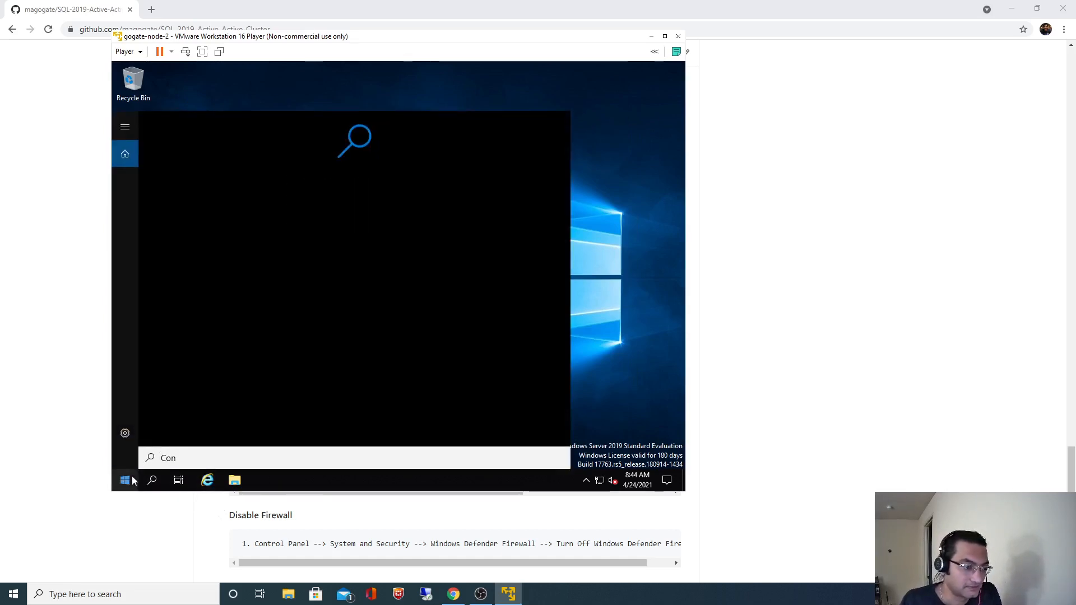
{"action": "left_click", "coordinate": [128, 433]}
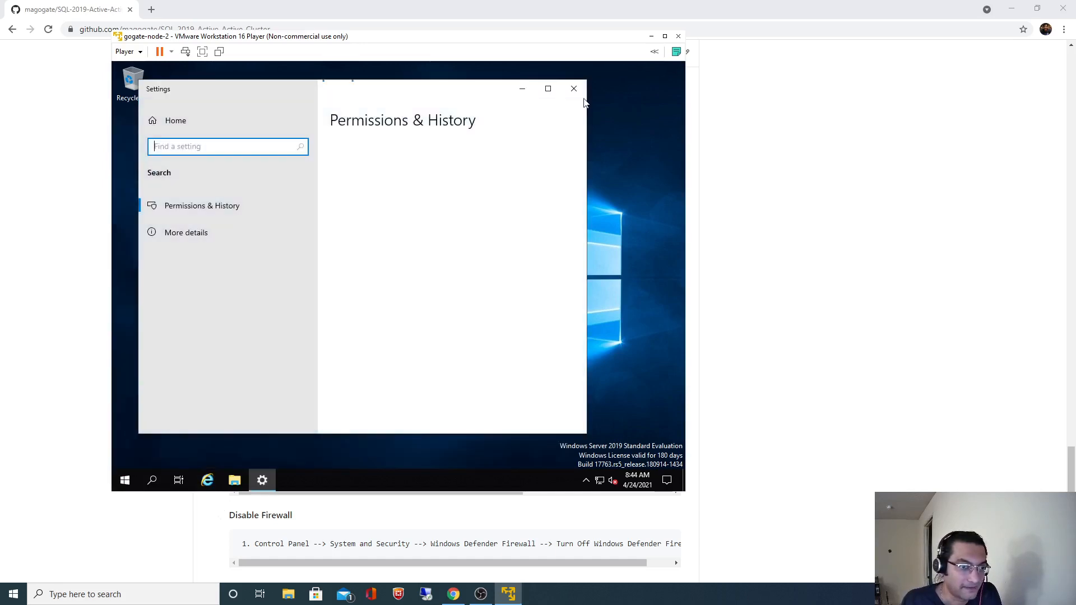
{"action": "type", "text": "Cont"}
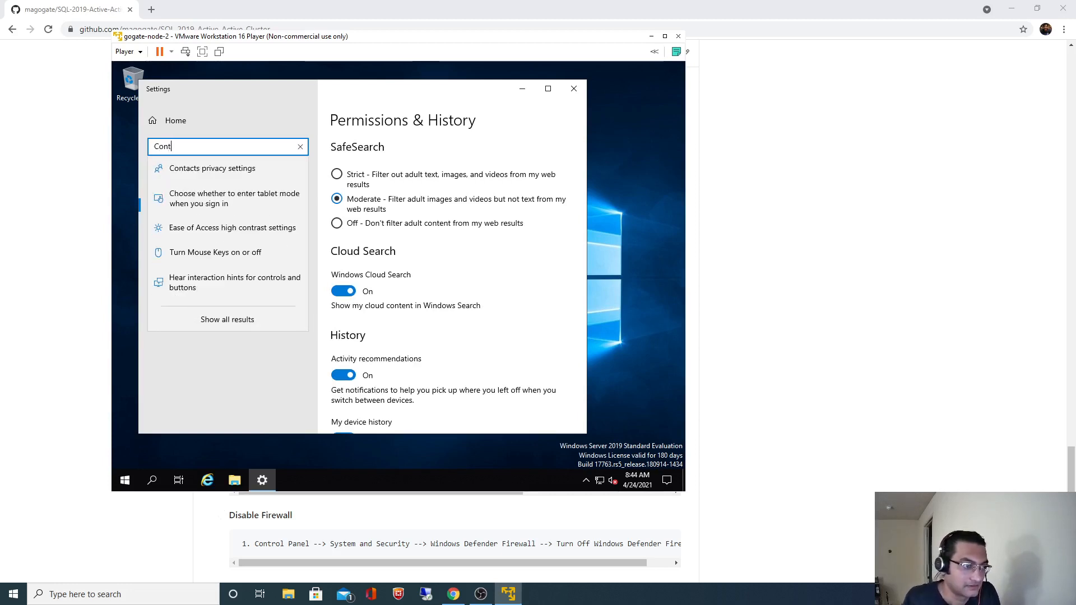
{"action": "type", "text": "rol"}
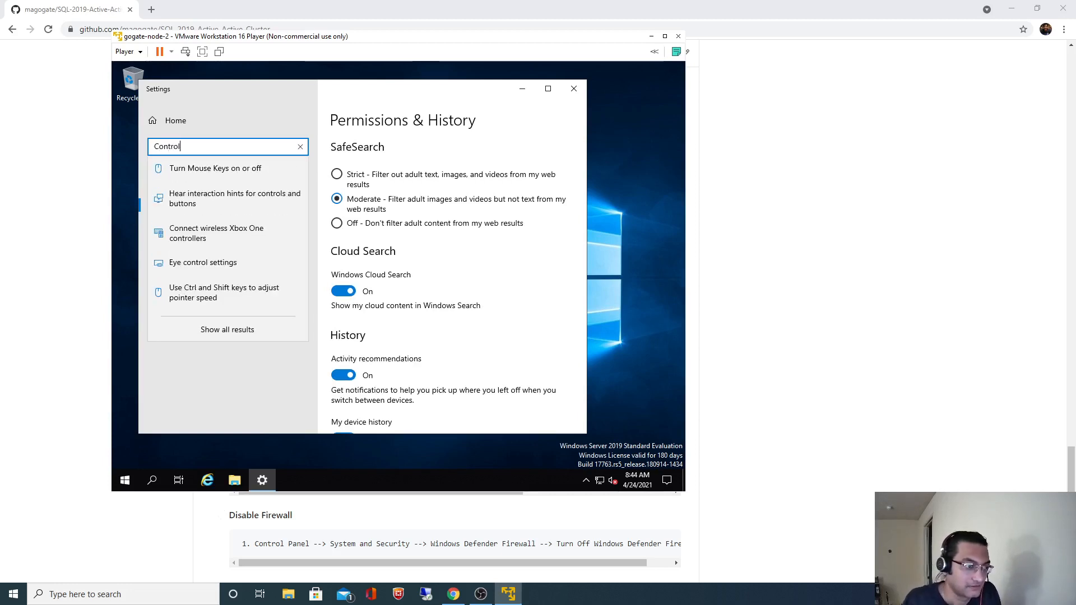
{"action": "left_click", "coordinate": [573, 89]}
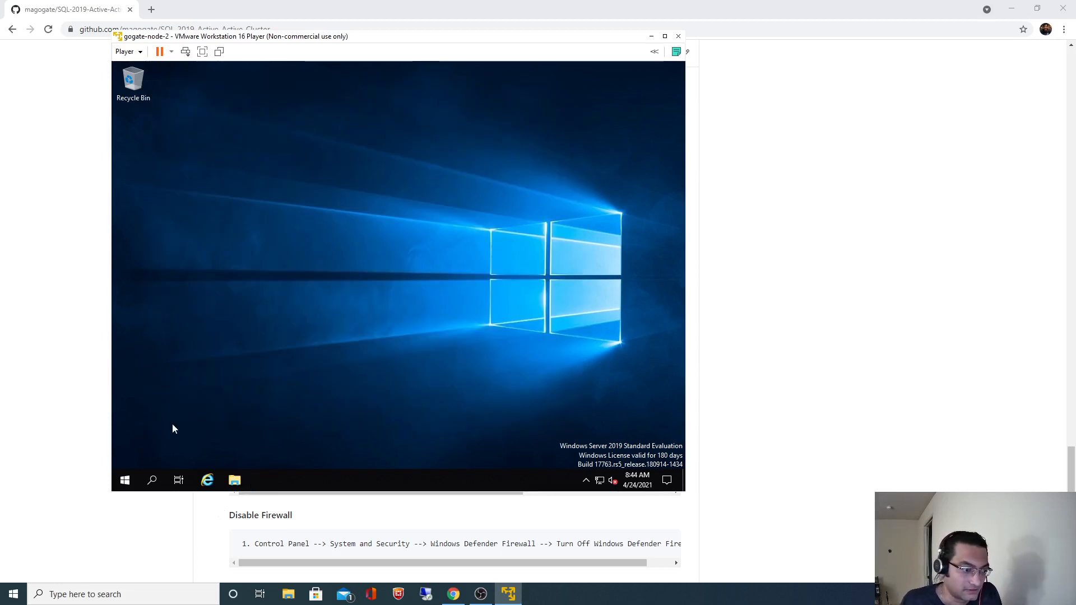
{"action": "left_click", "coordinate": [126, 481]}
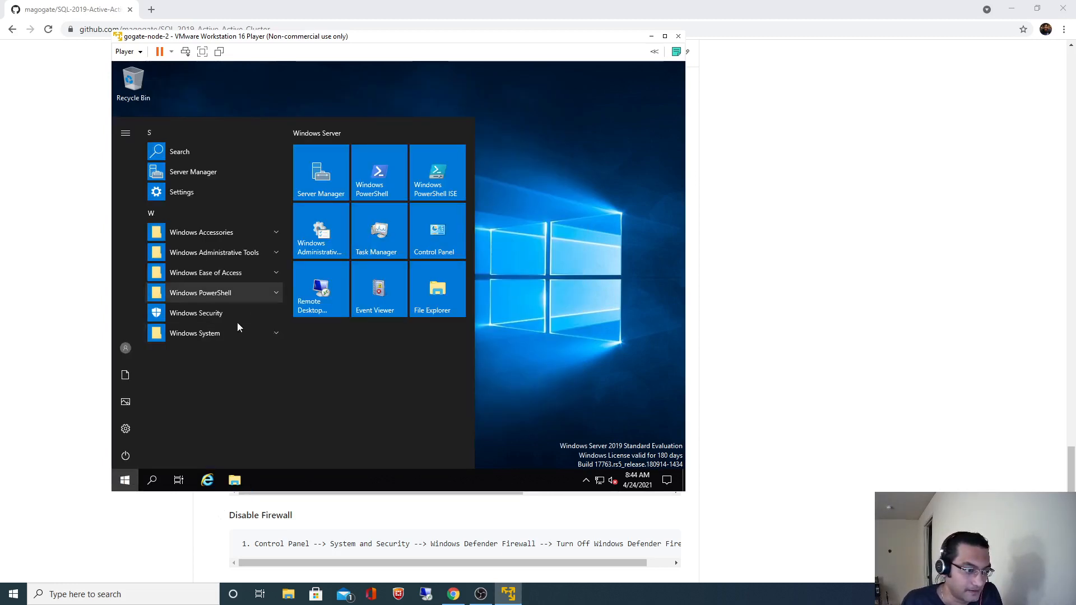
{"action": "left_click", "coordinate": [238, 254]}
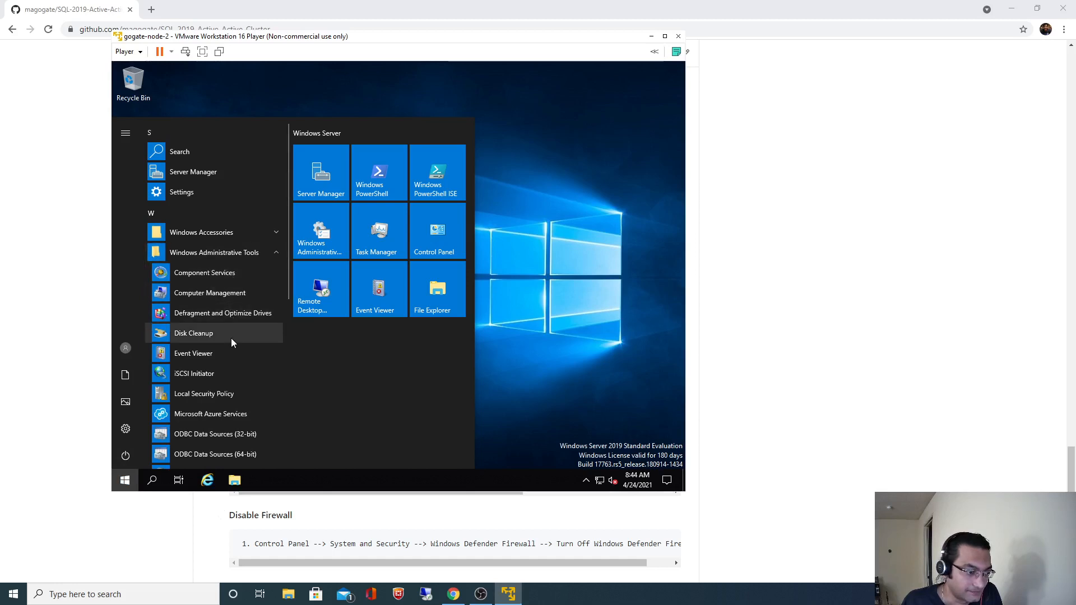
{"action": "scroll", "coordinate": [230, 338], "scroll_direction": "down", "scroll_amount": 4}
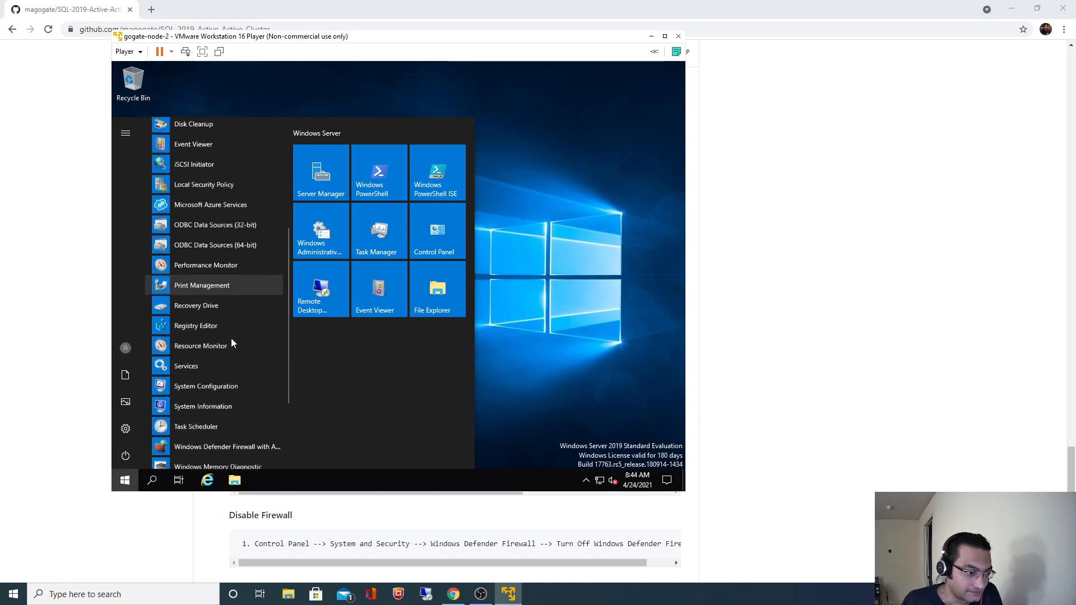
{"action": "scroll", "coordinate": [232, 341], "scroll_direction": "down", "scroll_amount": 1}
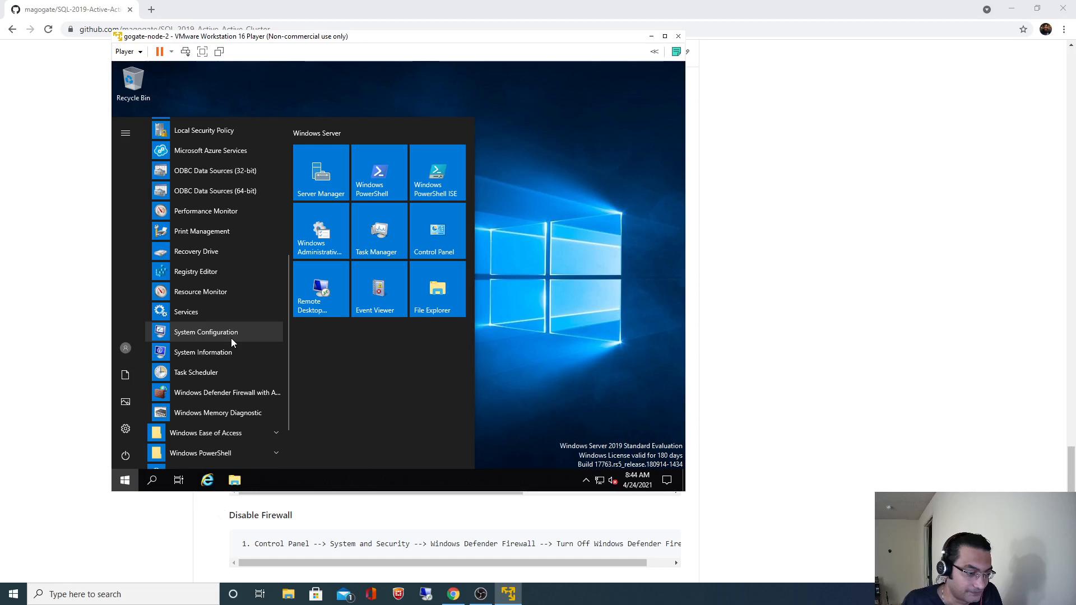
{"action": "scroll", "coordinate": [230, 338], "scroll_direction": "up", "scroll_amount": 1}
{"action": "left_click", "coordinate": [593, 358]}
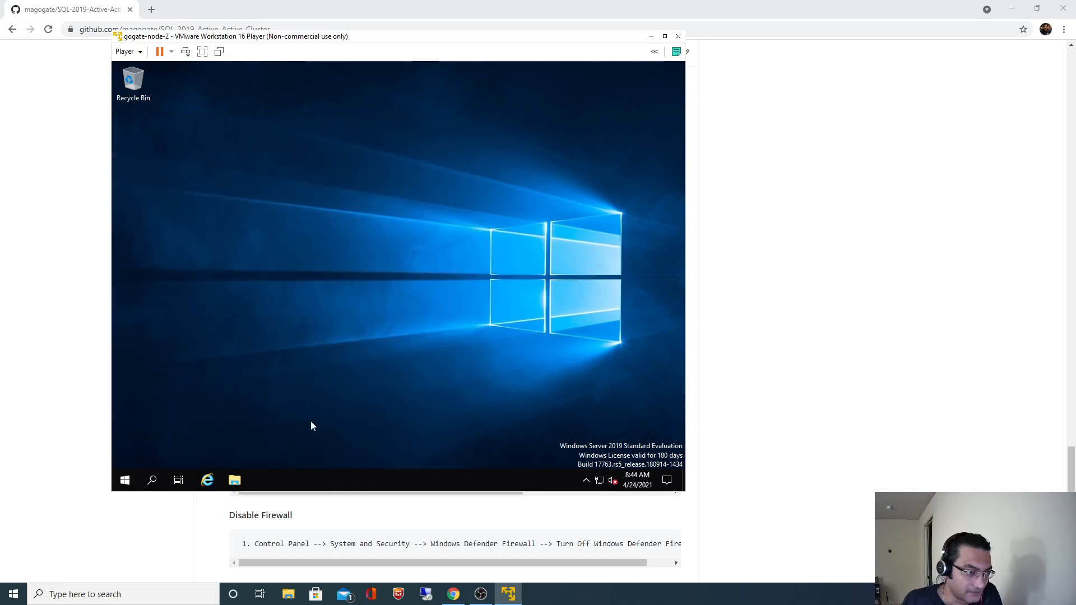
{"action": "left_click", "coordinate": [157, 479]}
{"action": "type", "text": "c"}
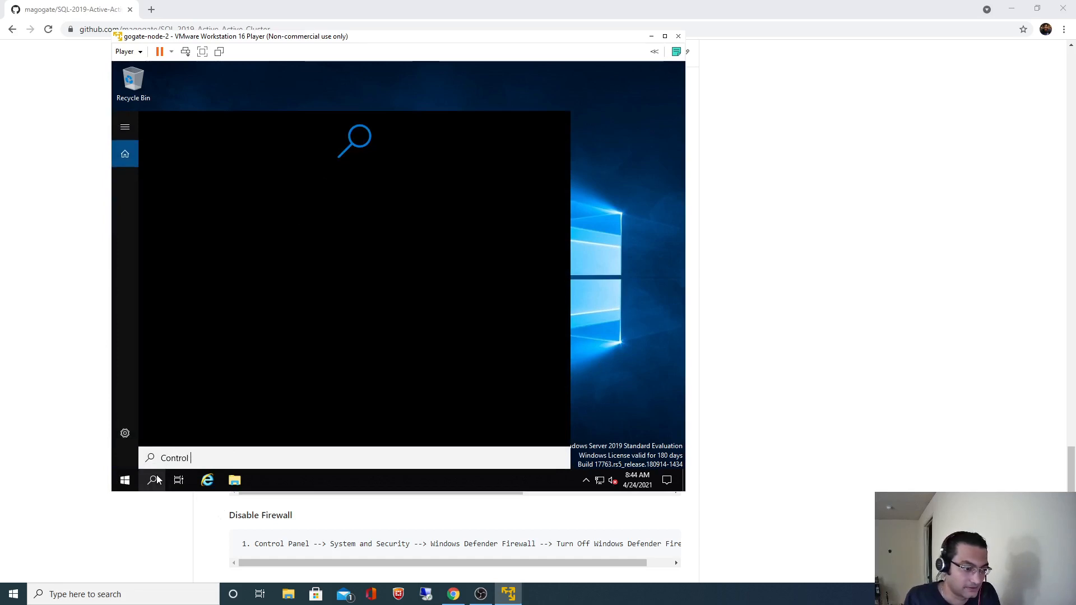
{"action": "key", "text": "ctrl+a"}
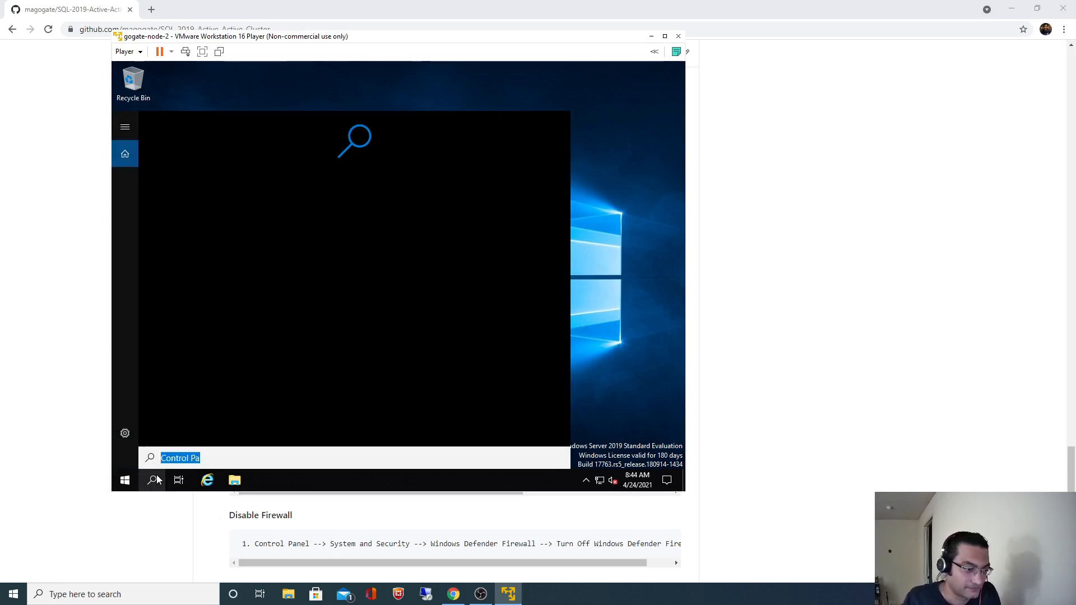
{"action": "key", "text": "BackSpace"}
{"action": "left_click", "coordinate": [628, 414]}
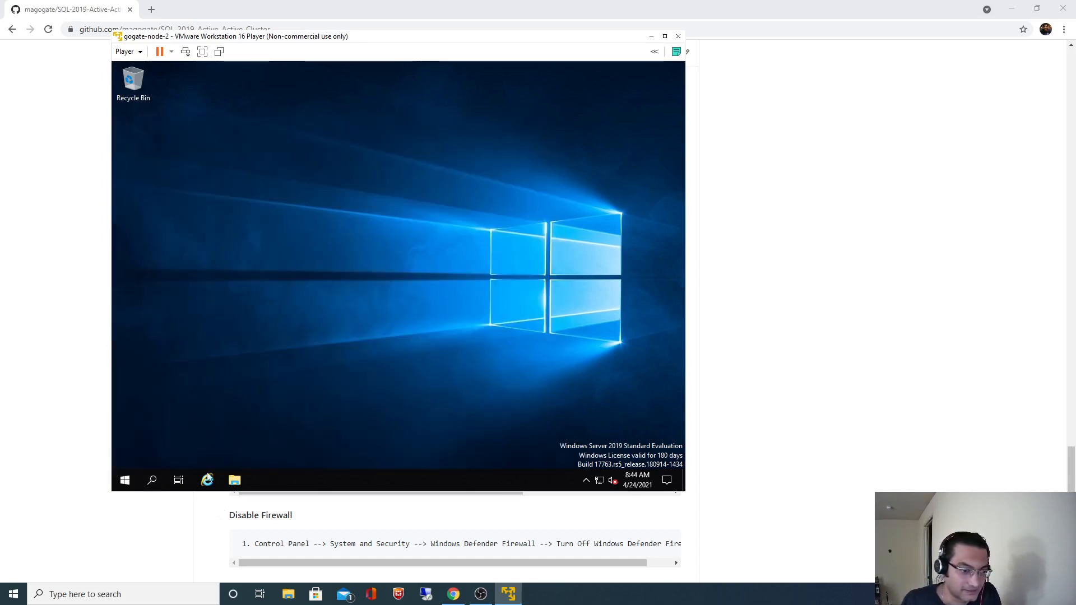
{"action": "left_click", "coordinate": [125, 480]}
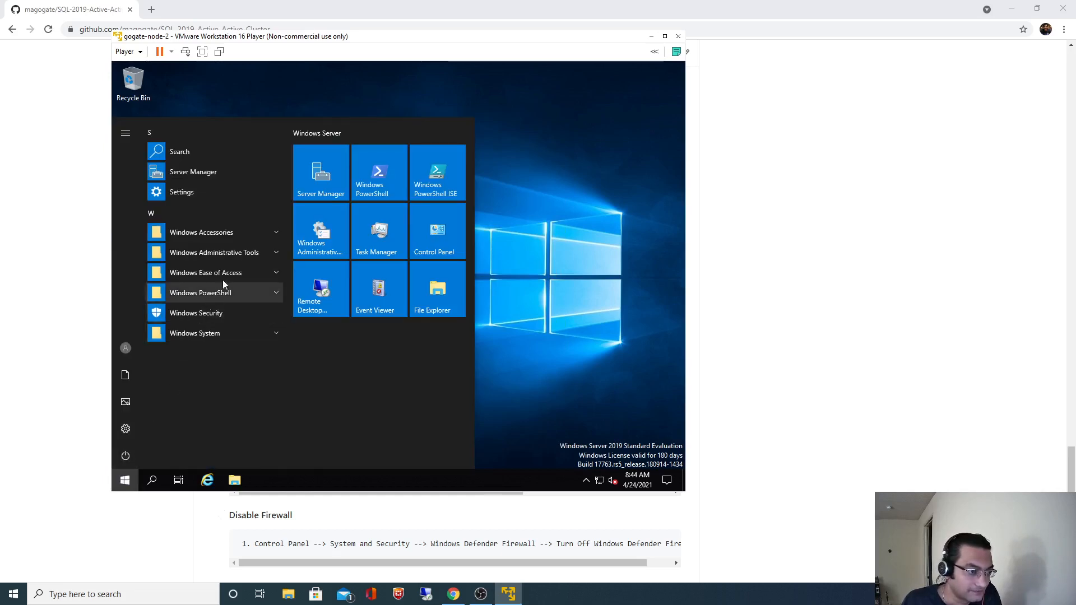
{"action": "left_click", "coordinate": [237, 233]}
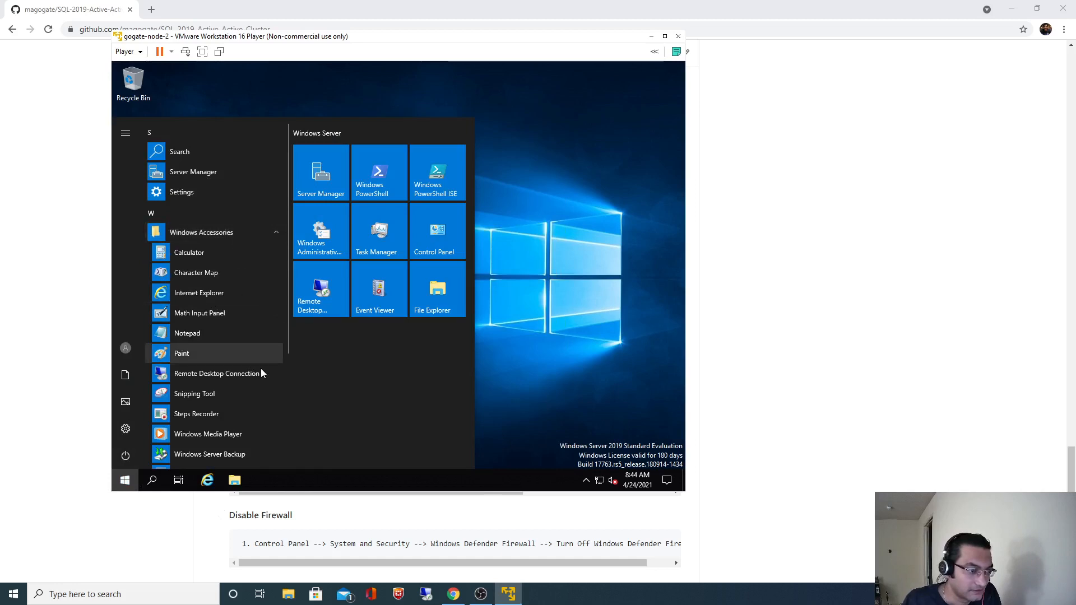
{"action": "scroll", "coordinate": [260, 368], "scroll_direction": "down", "scroll_amount": 3}
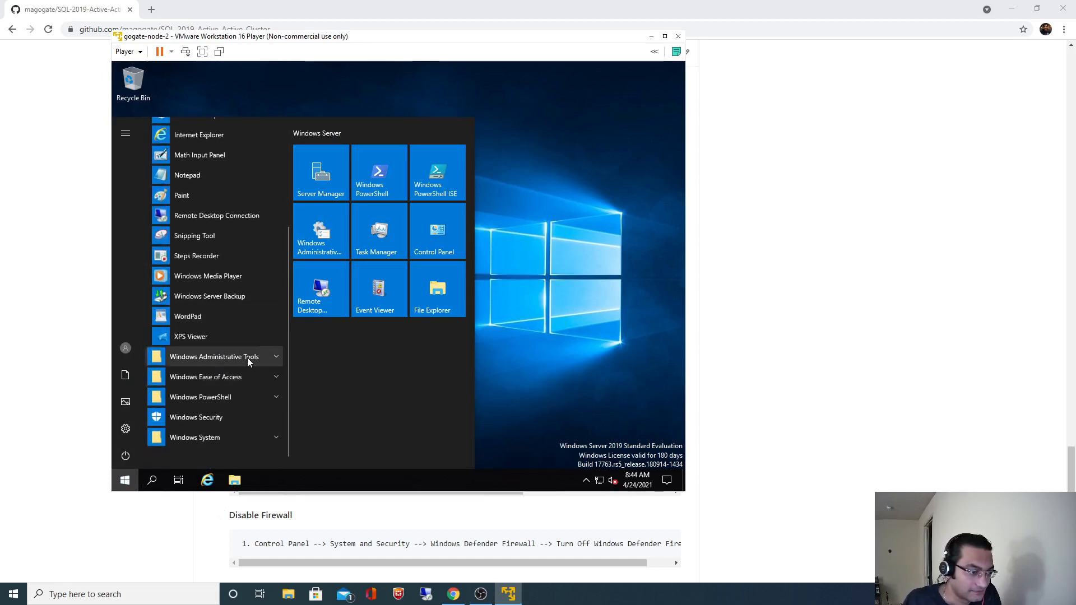
{"action": "left_click", "coordinate": [248, 358]}
{"action": "scroll", "coordinate": [247, 379], "scroll_direction": "down", "scroll_amount": 2}
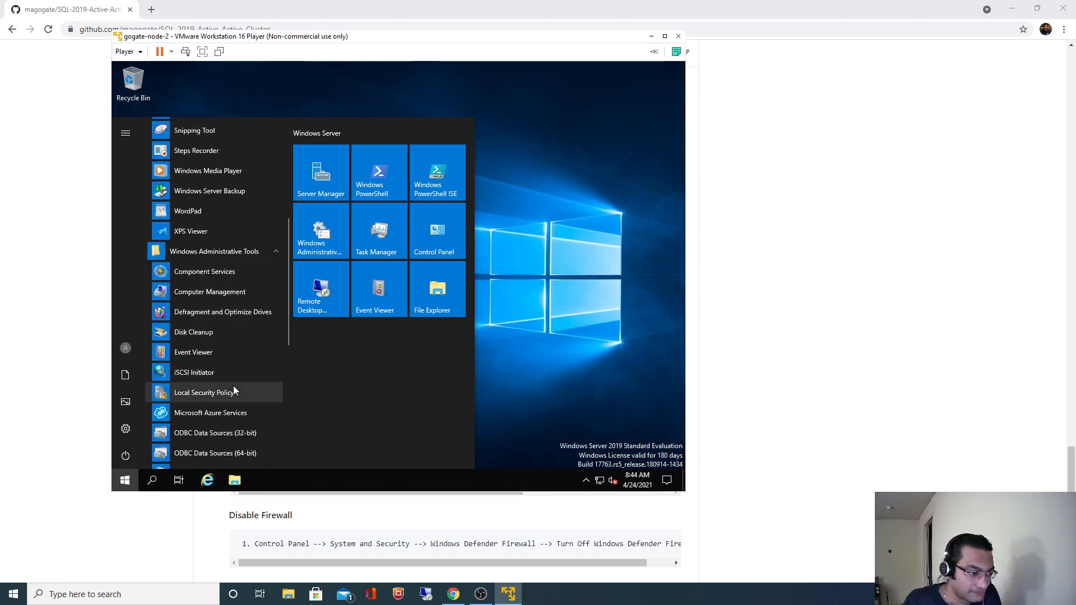
{"action": "scroll", "coordinate": [233, 386], "scroll_direction": "down", "scroll_amount": 4}
{"action": "scroll", "coordinate": [233, 385], "scroll_direction": "down", "scroll_amount": 1}
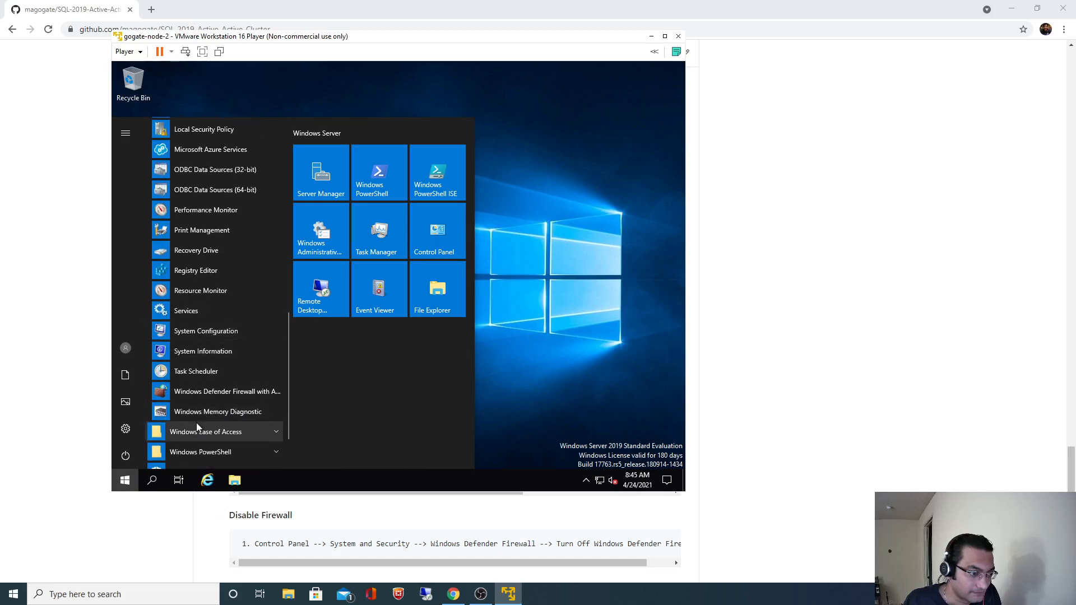
{"action": "left_click", "coordinate": [126, 480]}
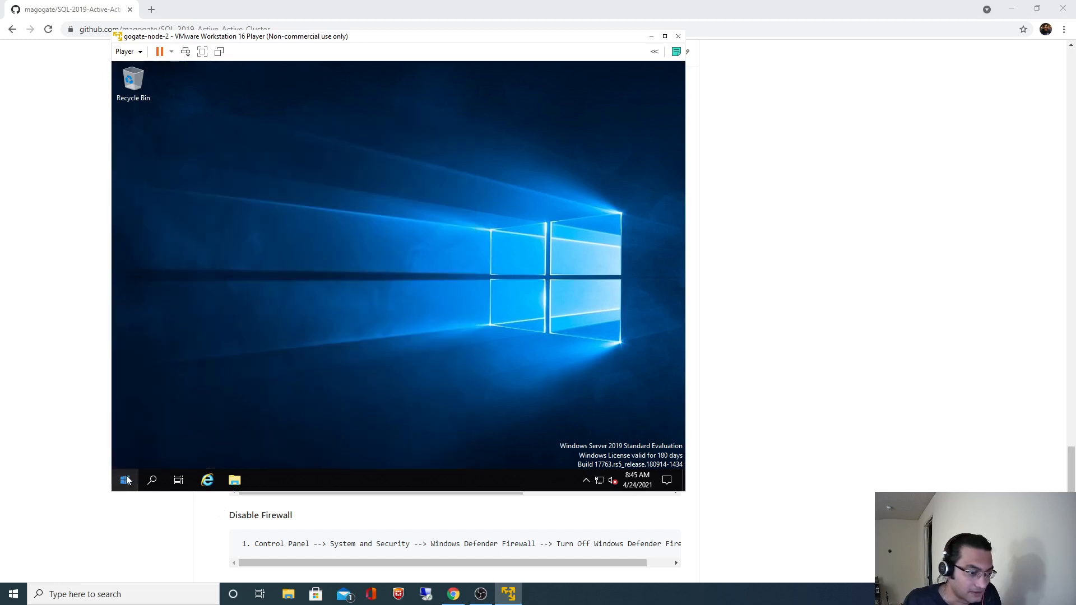
Restart the gogate-node-2 guest from the Start menu and continue past the shutdown prompt.
{"action": "left_click", "coordinate": [125, 480]}
{"action": "left_click", "coordinate": [126, 456]}
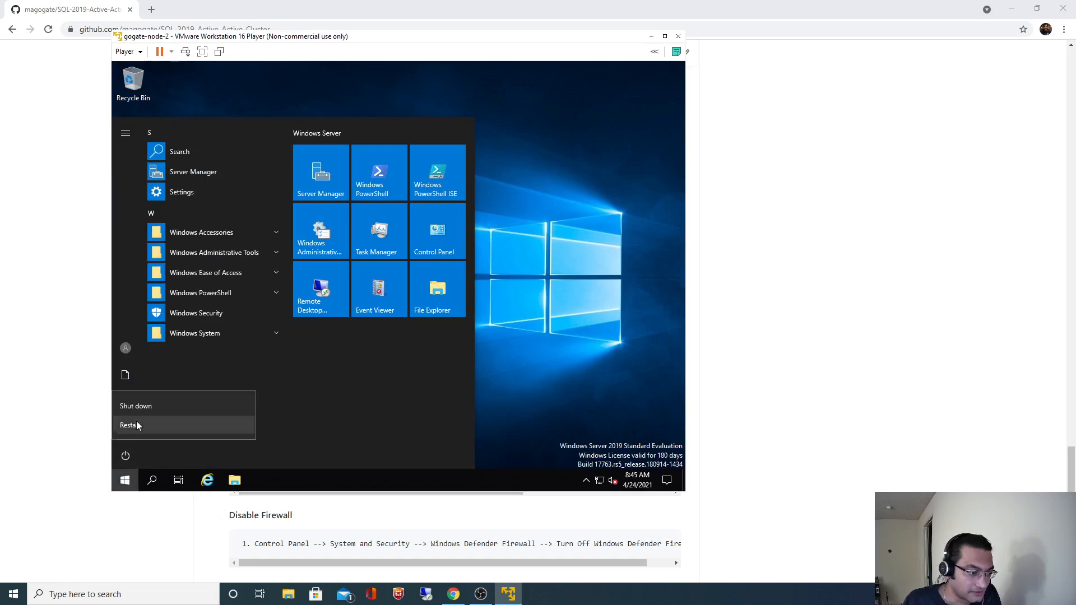
{"action": "left_click", "coordinate": [134, 426]}
{"action": "left_click", "coordinate": [286, 423]}
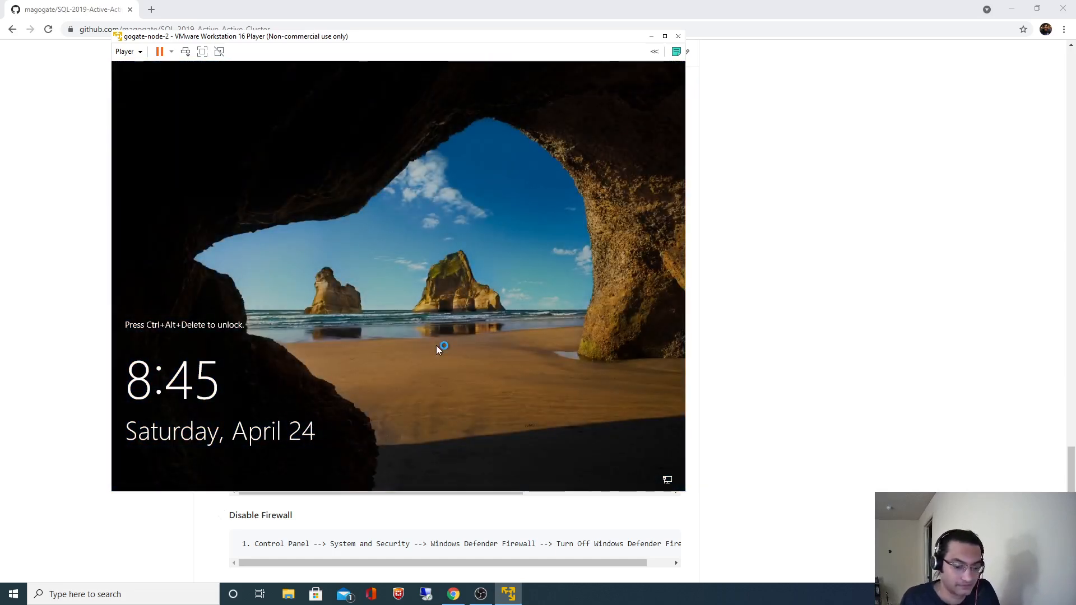
Sign back into the guest as Administrator from the lock screen with the account password.
{"action": "key", "text": "ctrl+alt+Insert"}
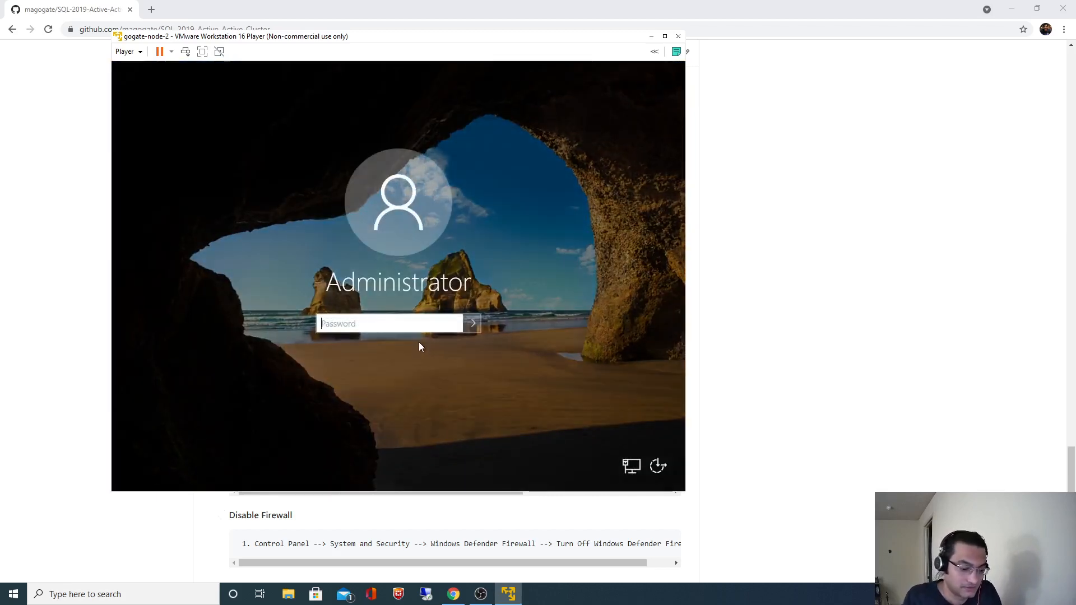
{"action": "type", "text": "*********"}
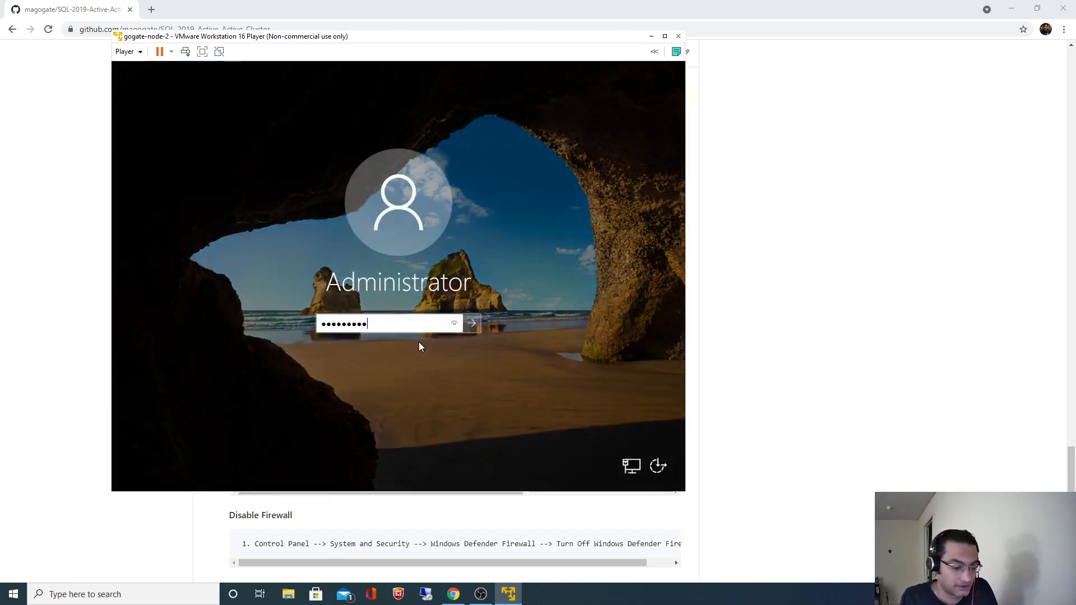
{"action": "type", "text": "***"}
{"action": "key", "text": "Return"}
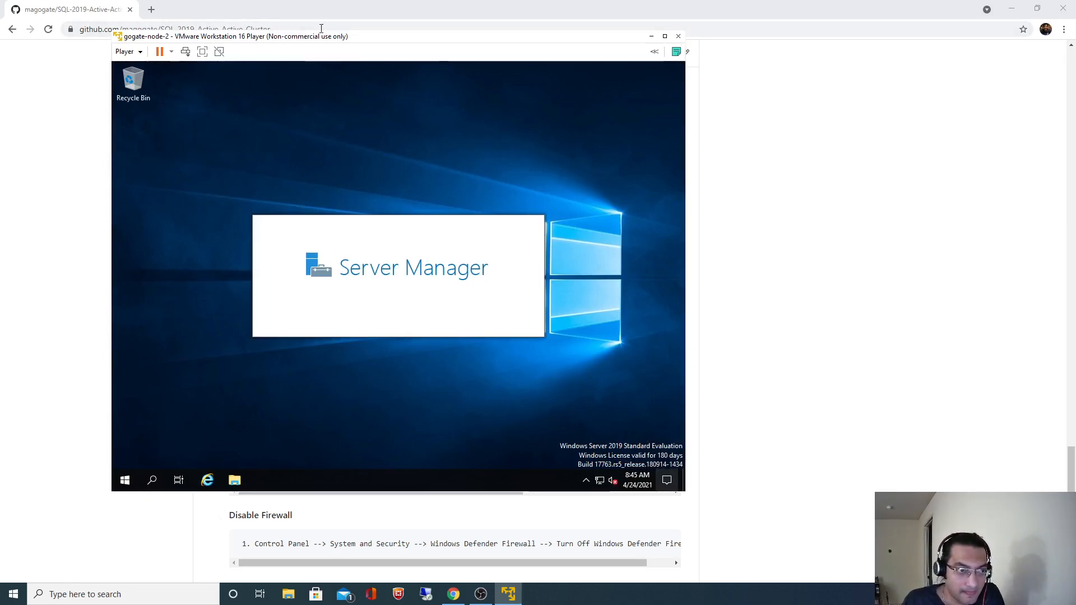
Maximize the Player window to fill the screen and close Server Manager.
{"action": "left_click_drag", "start_coordinate": [291, 36], "coordinate": [318, 88]}
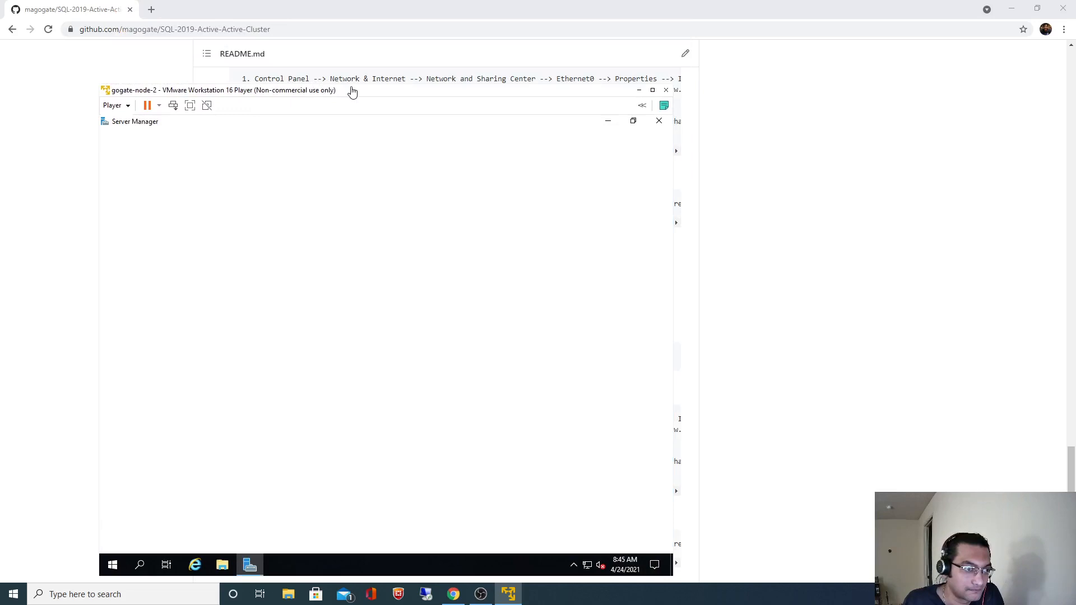
{"action": "left_click_drag", "start_coordinate": [350, 89], "coordinate": [351, 30]}
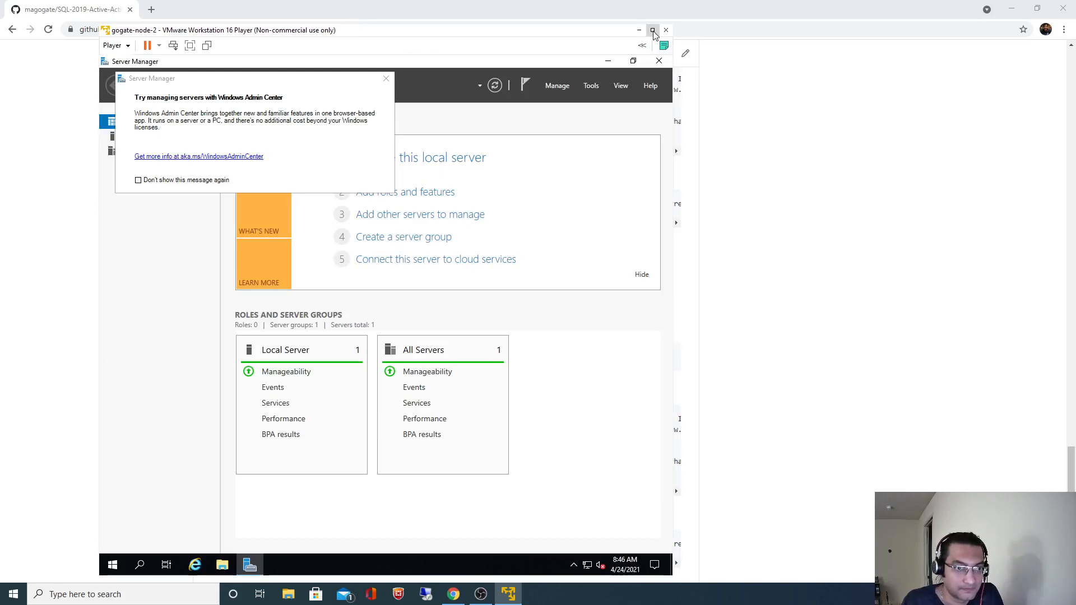
{"action": "left_click", "coordinate": [652, 30]}
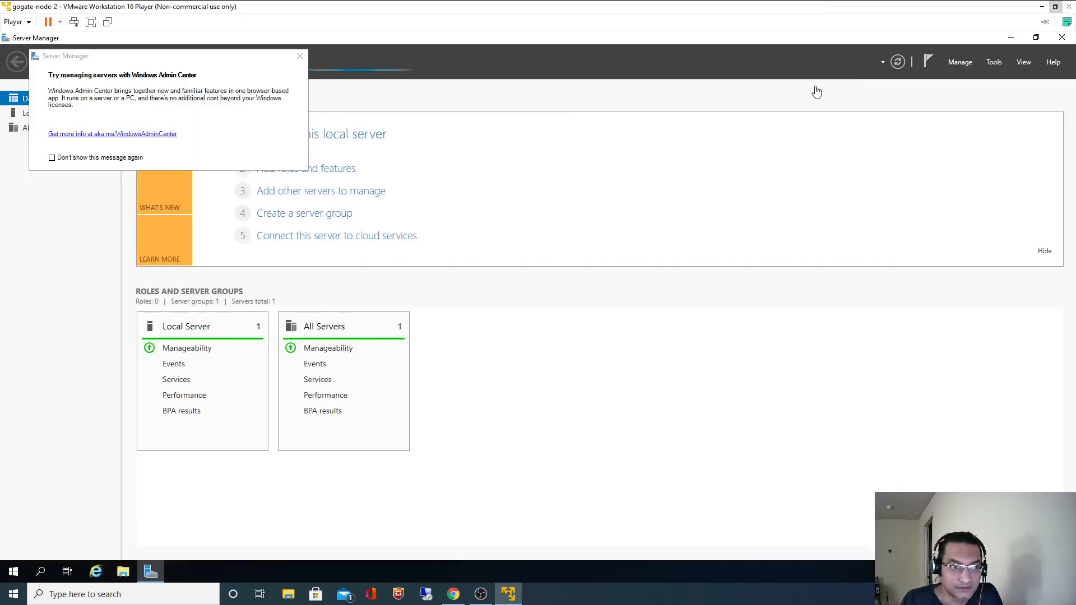
{"action": "left_click", "coordinate": [1062, 37]}
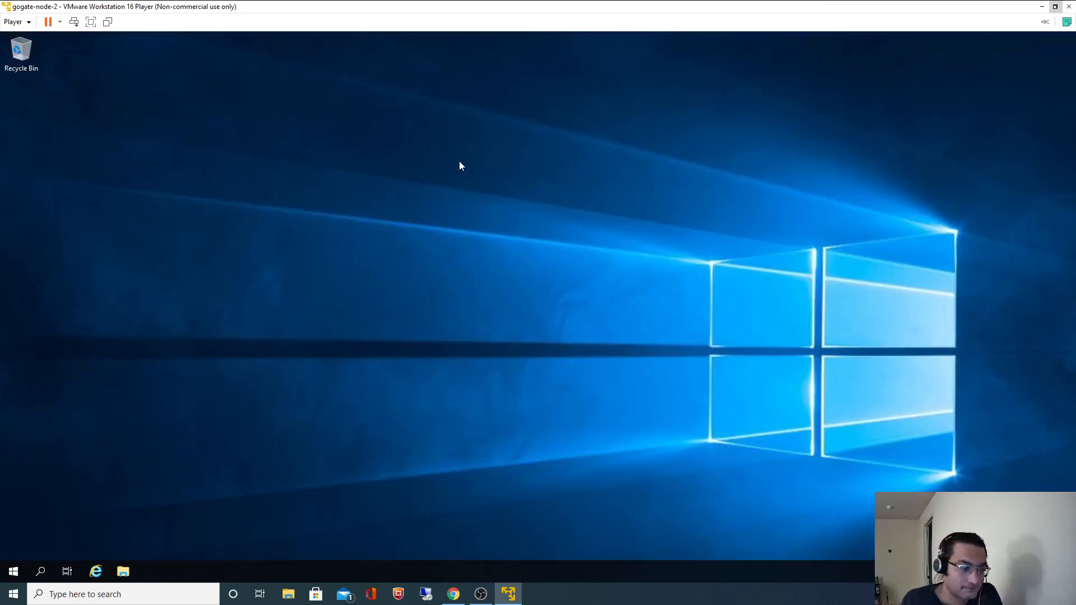
Open Ethernet0's IPv4 properties from Control Panel and switch to manual IP and DNS addressing.
{"action": "left_click", "coordinate": [45, 569]}
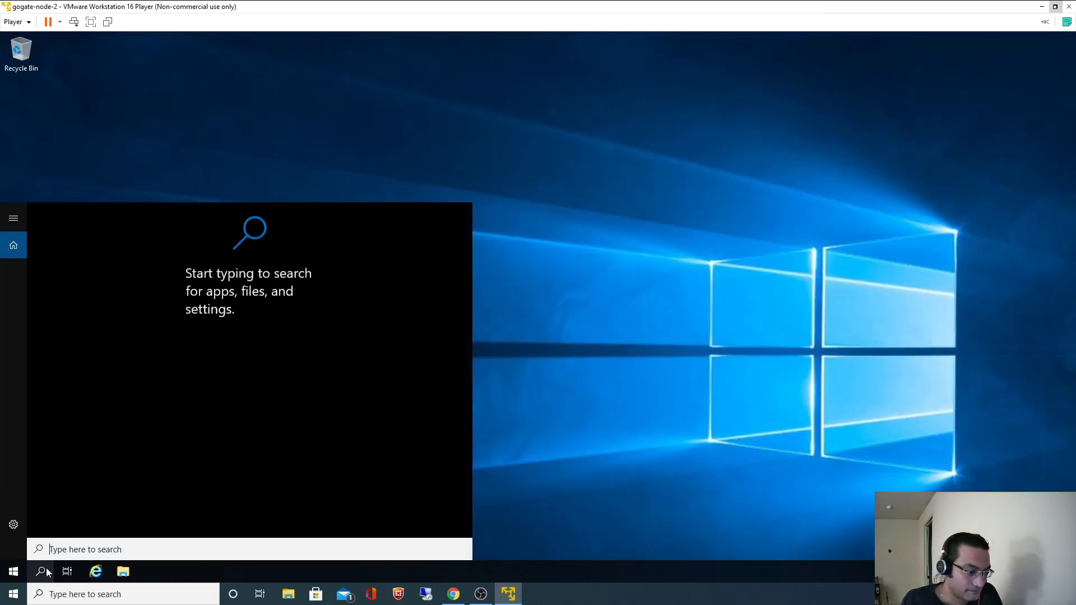
{"action": "type", "text": "Con"}
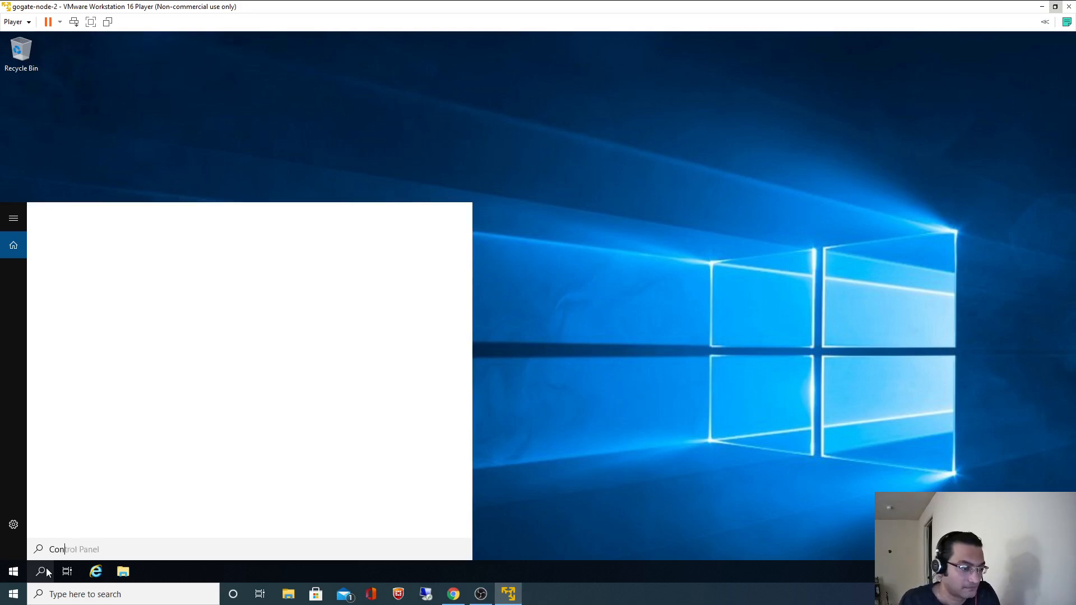
{"action": "left_click", "coordinate": [84, 265]}
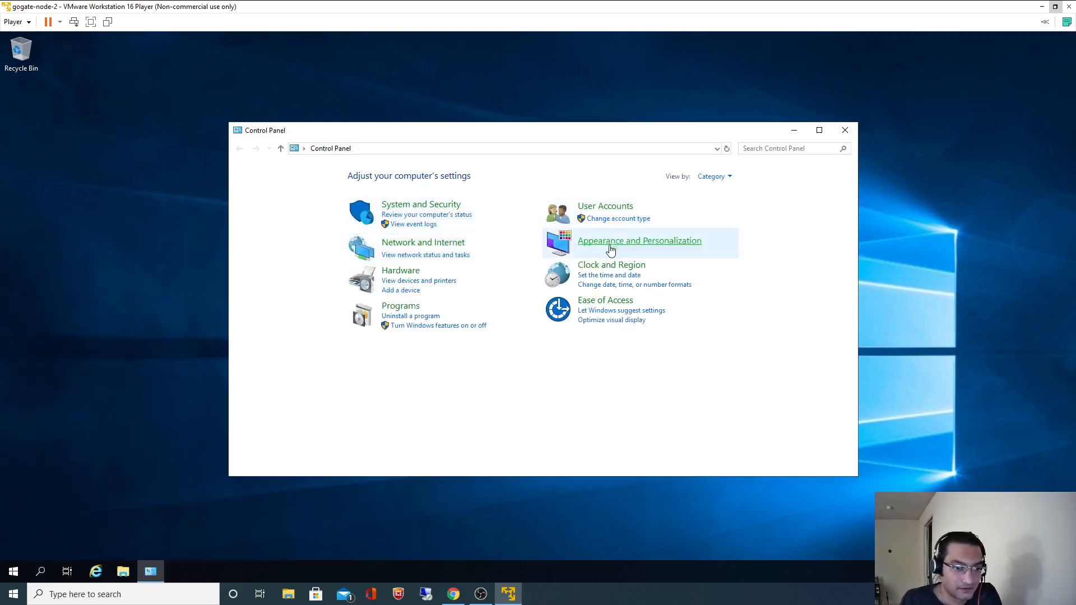
{"action": "left_click", "coordinate": [434, 243]}
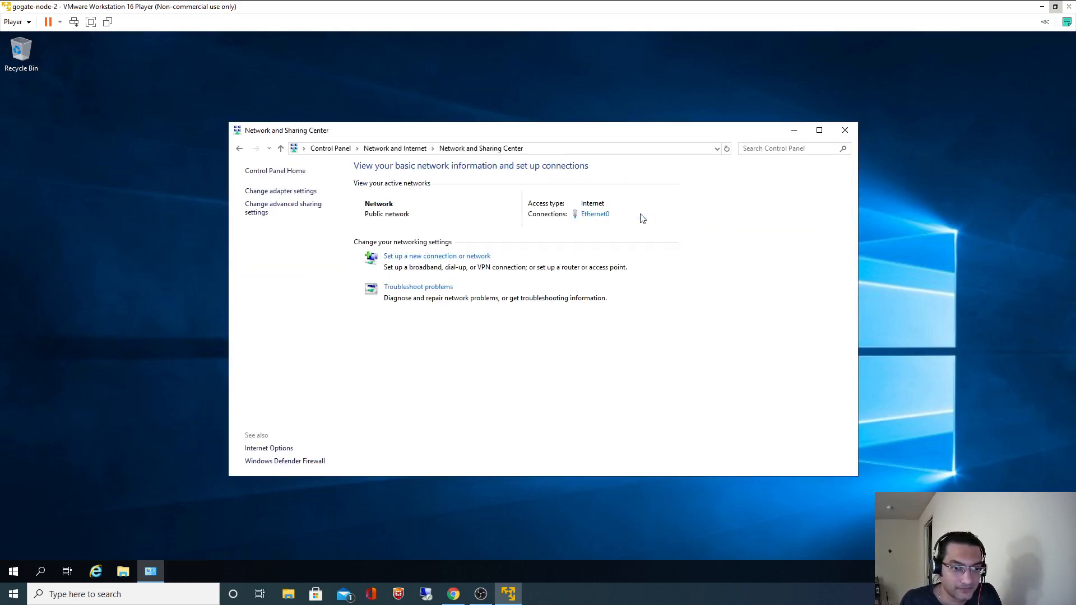
{"action": "left_click", "coordinate": [603, 218]}
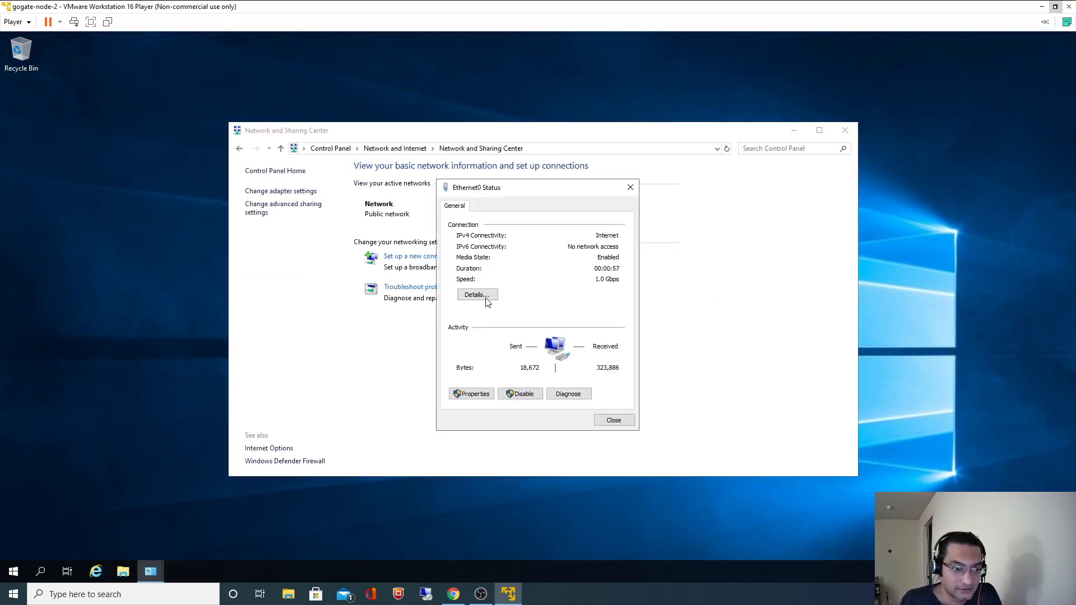
{"action": "left_click", "coordinate": [474, 397]}
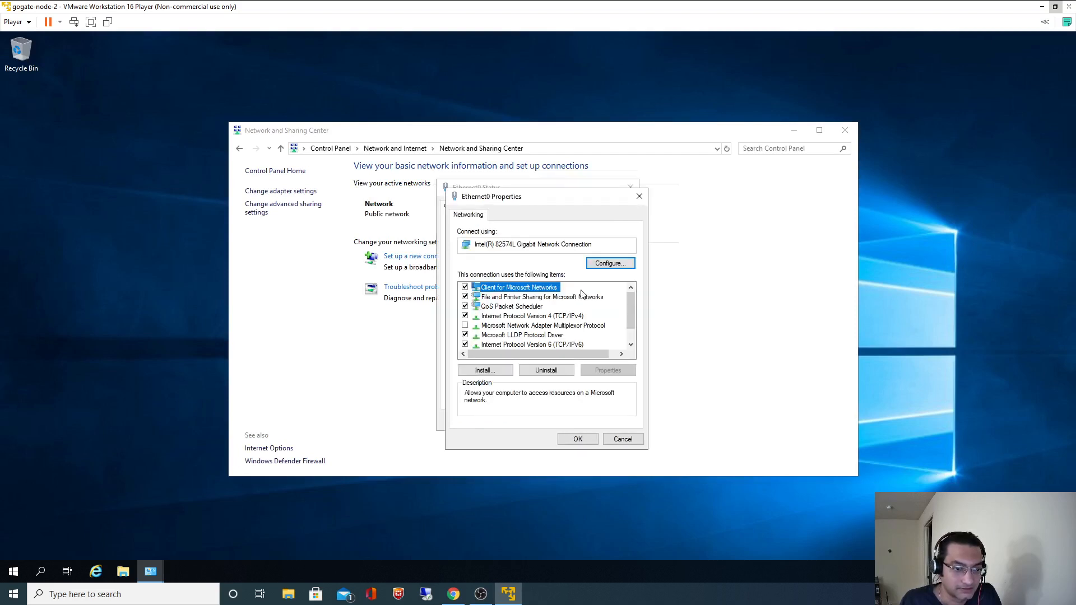
{"action": "left_click", "coordinate": [544, 316]}
{"action": "left_click", "coordinate": [601, 371]}
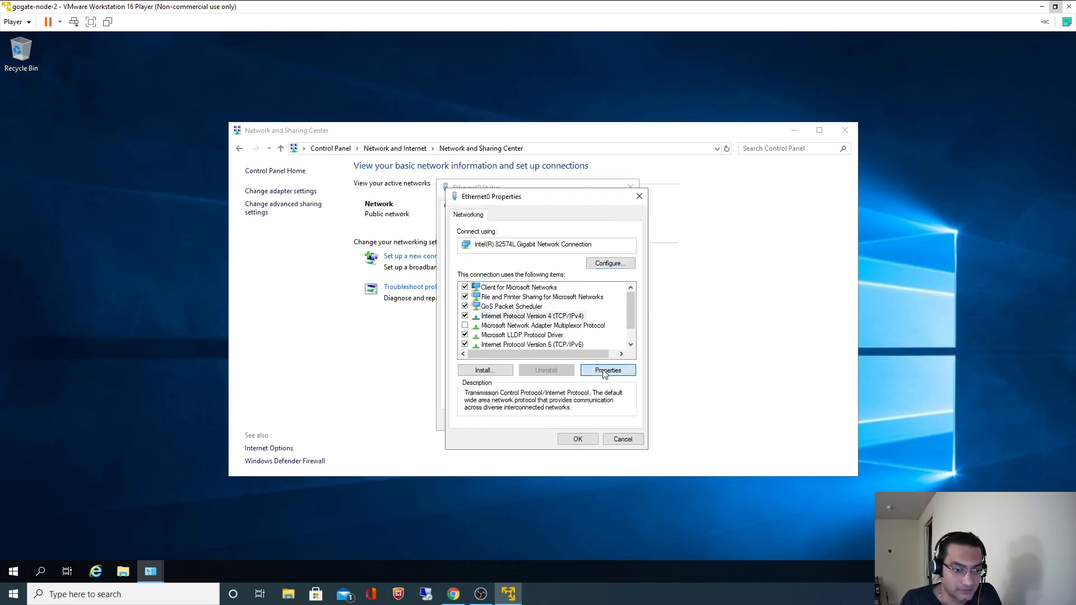
{"action": "left_click", "coordinate": [518, 321]}
Enter static IP 192.168.80.20, mask 255.255.255.0 and gateway 192.168.80.2 from the setup notes.
{"action": "left_click", "coordinate": [453, 594]}
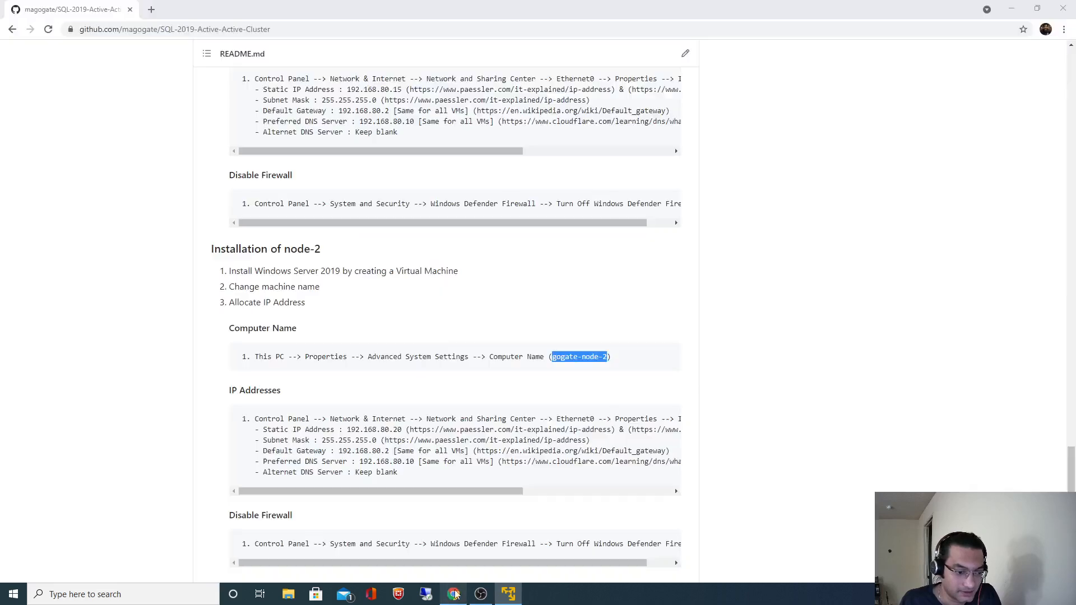
{"action": "left_click_drag", "start_coordinate": [347, 430], "coordinate": [399, 429]}
{"action": "key", "text": "alt+Tab"}
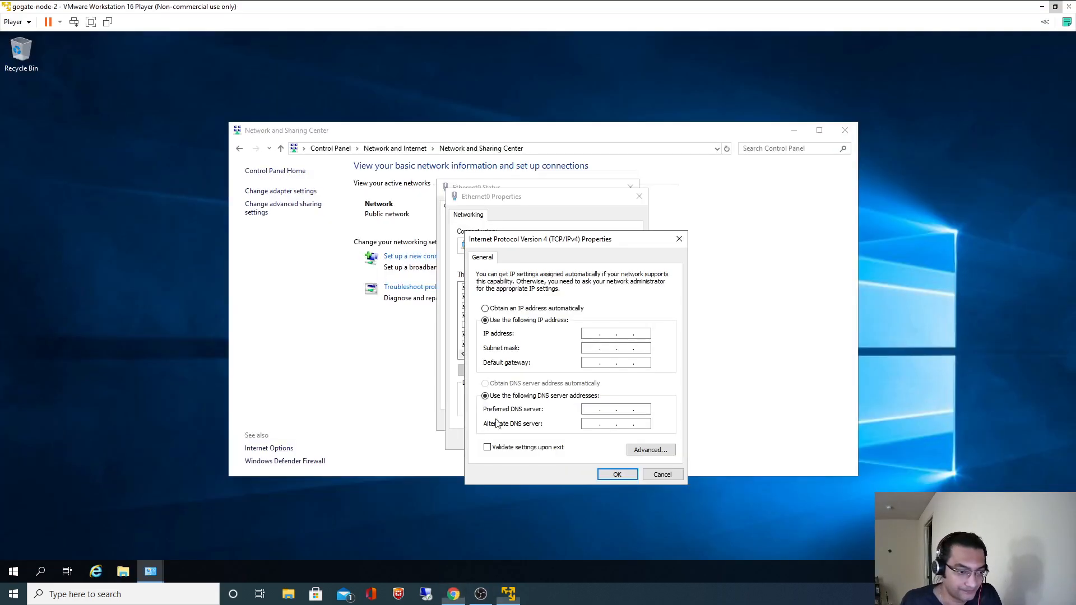
{"action": "type", "text": "192.168.80.20"}
{"action": "key", "text": "Tab"}
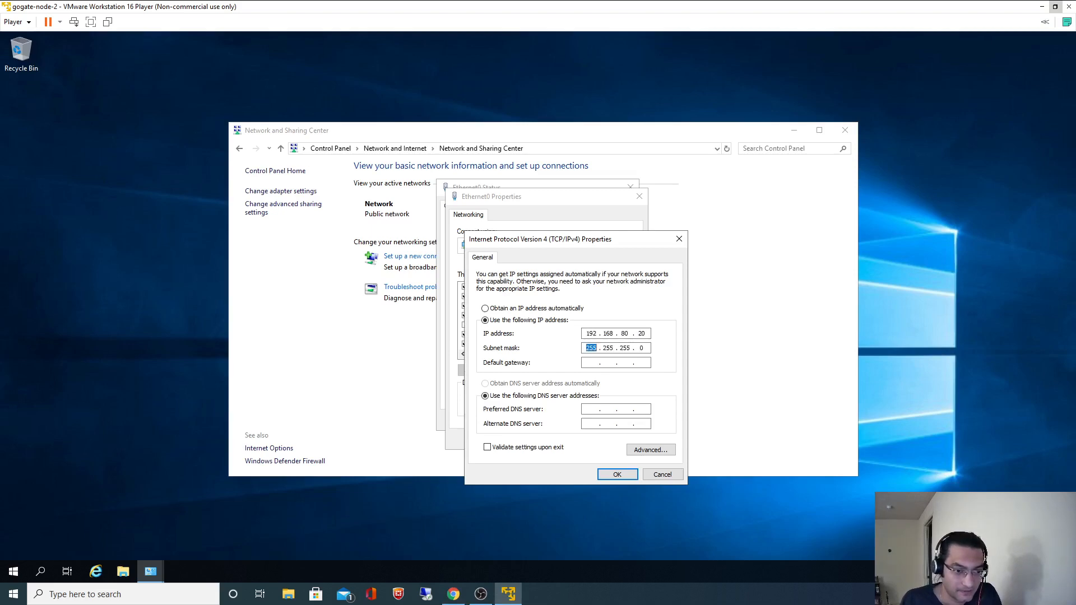
{"action": "left_click", "coordinate": [453, 594]}
{"action": "left_click_drag", "start_coordinate": [338, 450], "coordinate": [395, 450]}
{"action": "key", "text": "ctrl+c"}
{"action": "key", "text": "alt+Tab"}
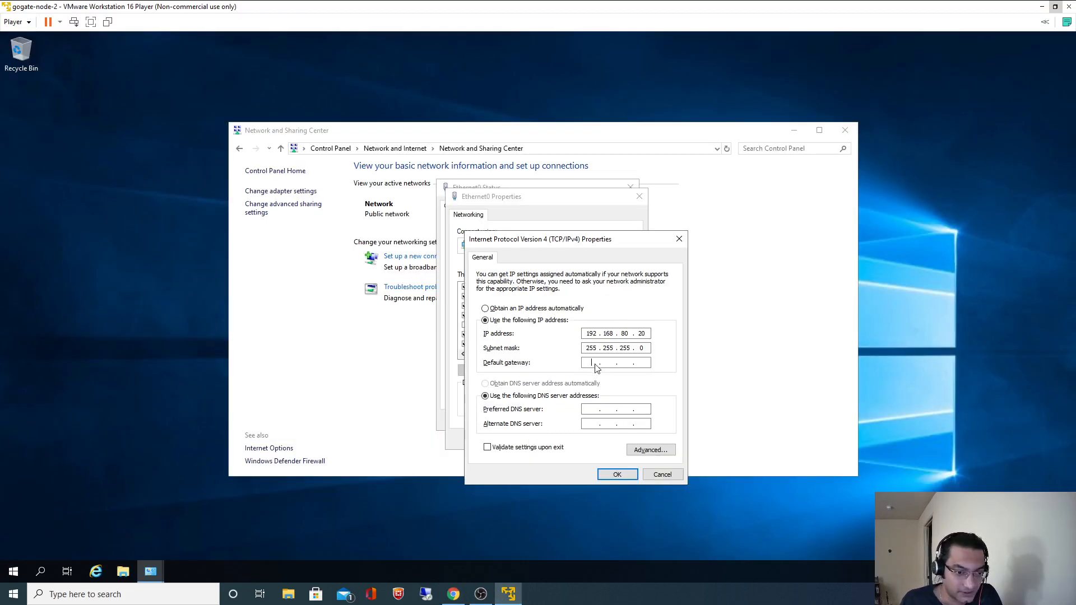
{"action": "key", "text": "ctrl+v"}
Set preferred DNS 192.168.80.10, apply the IPv4 settings, and close the network windows.
{"action": "key", "text": "alt+Tab"}
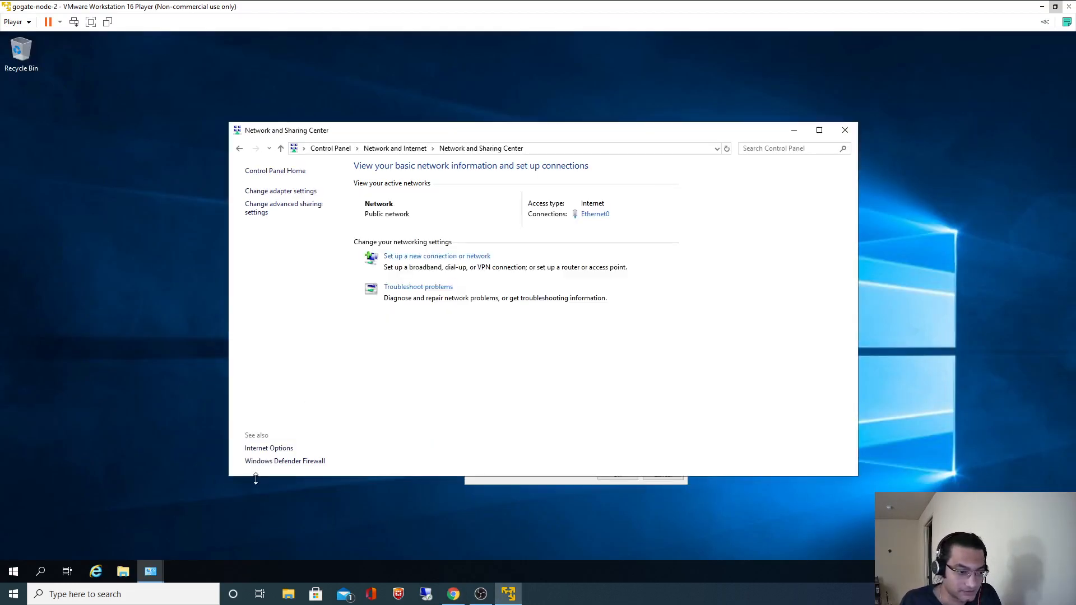
{"action": "left_click", "coordinate": [454, 594]}
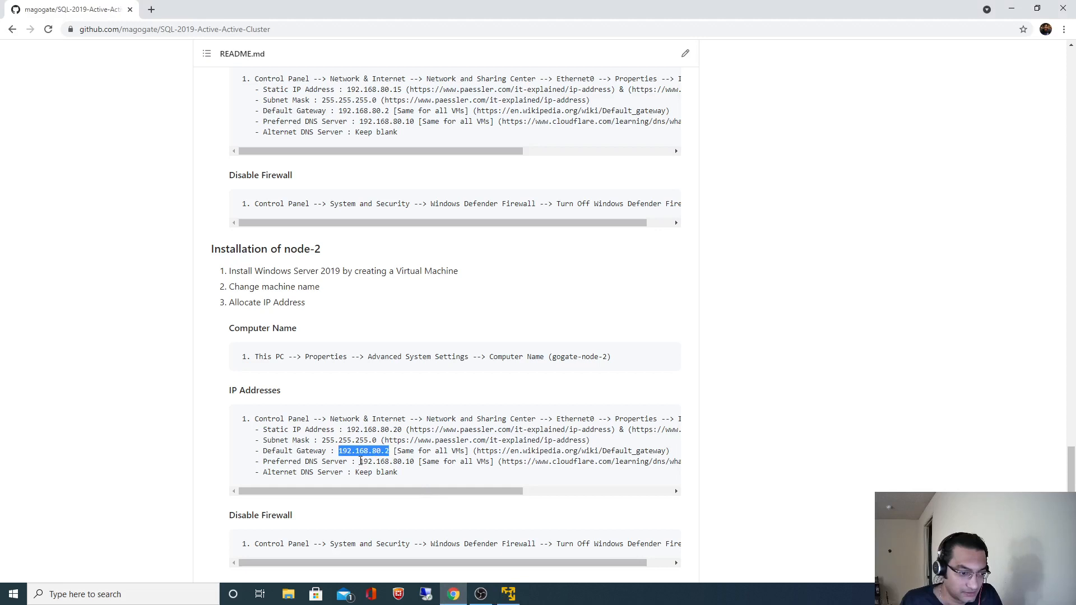
{"action": "left_click_drag", "start_coordinate": [360, 461], "coordinate": [412, 461]}
{"action": "key", "text": "ctrl+c"}
{"action": "key", "text": "alt+Tab"}
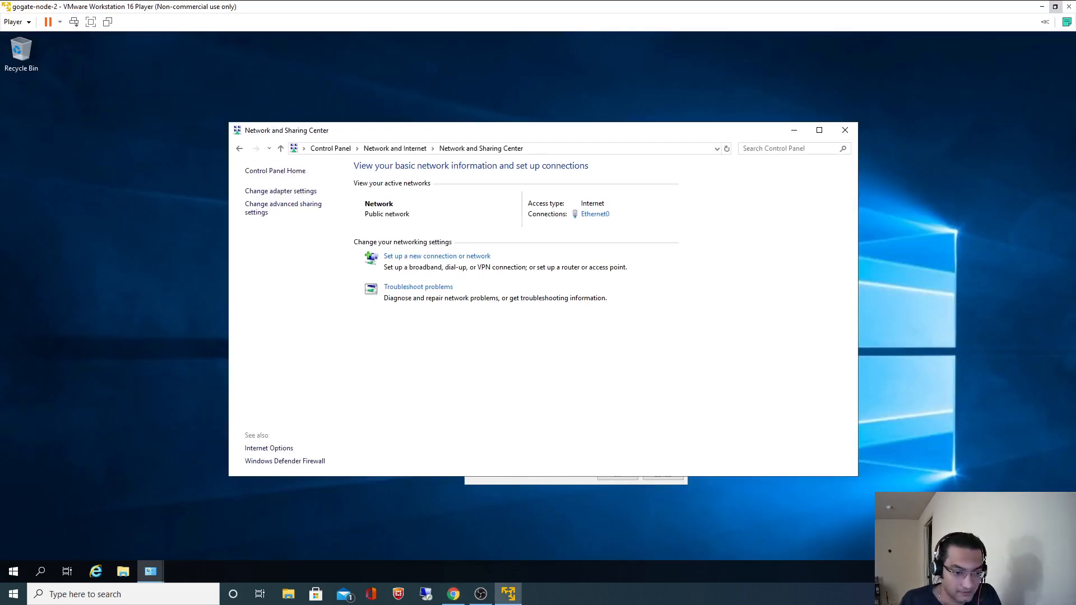
{"action": "key", "text": "alt+Tab"}
{"action": "key", "text": "ctrl+v"}
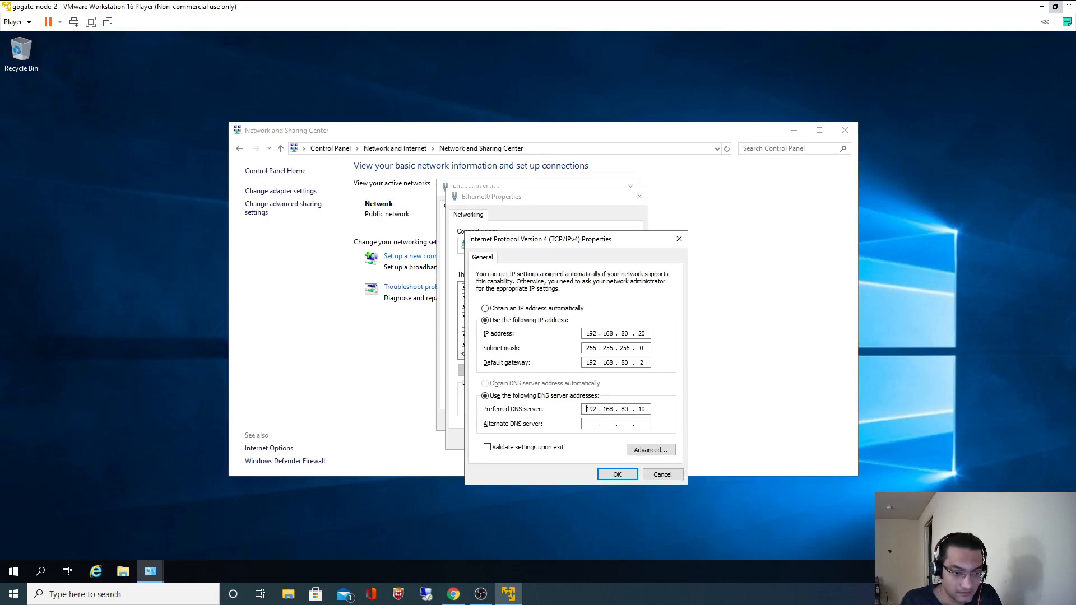
{"action": "left_click", "coordinate": [617, 474]}
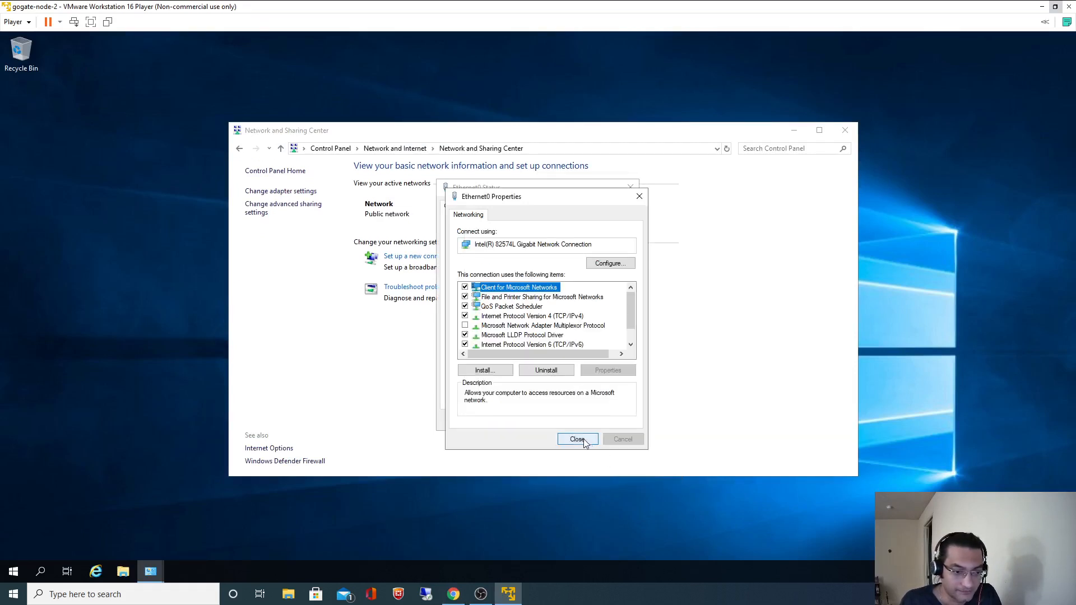
{"action": "left_click", "coordinate": [581, 439]}
{"action": "left_click", "coordinate": [616, 419]}
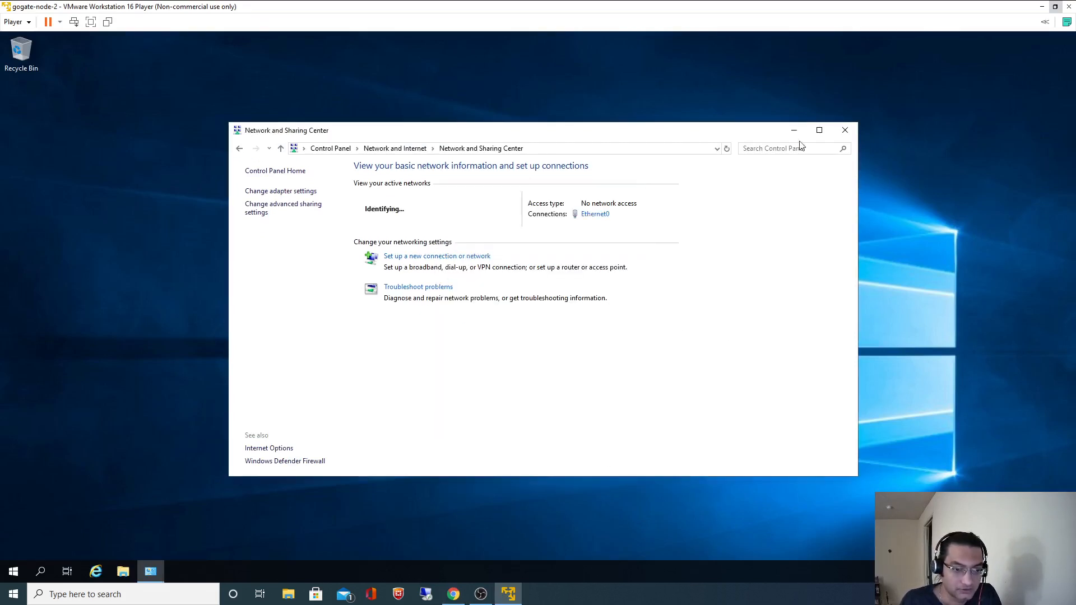
{"action": "left_click", "coordinate": [844, 131]}
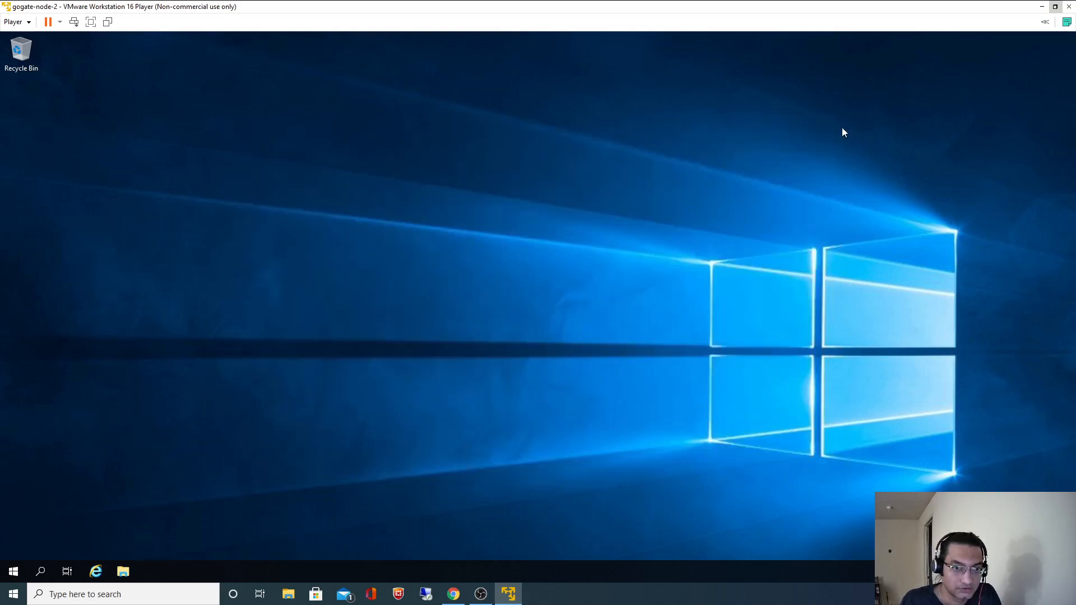
Turn off Windows Defender Firewall for both private and public networks via Control Panel.
{"action": "left_click", "coordinate": [12, 571]}
{"action": "left_click", "coordinate": [14, 547]}
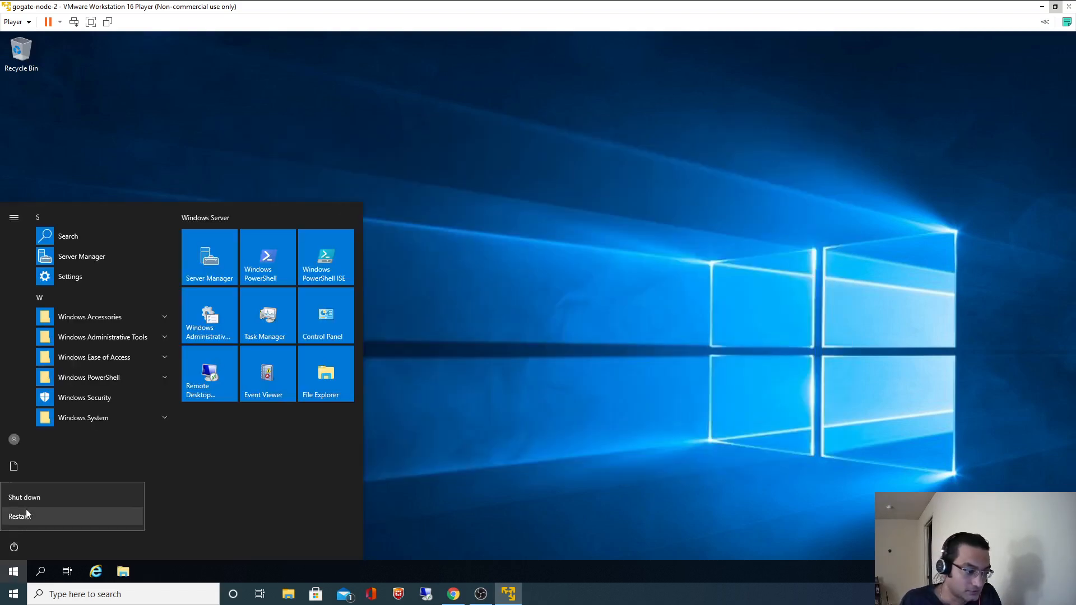
{"action": "left_click", "coordinate": [41, 571]}
{"action": "type", "text": "Con"}
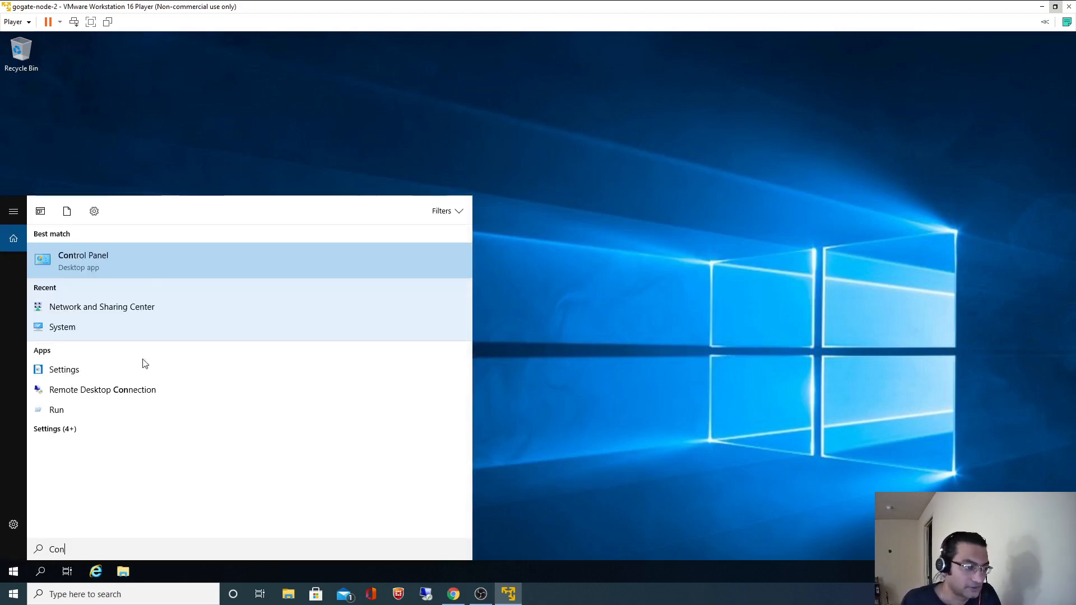
{"action": "left_click", "coordinate": [97, 263]}
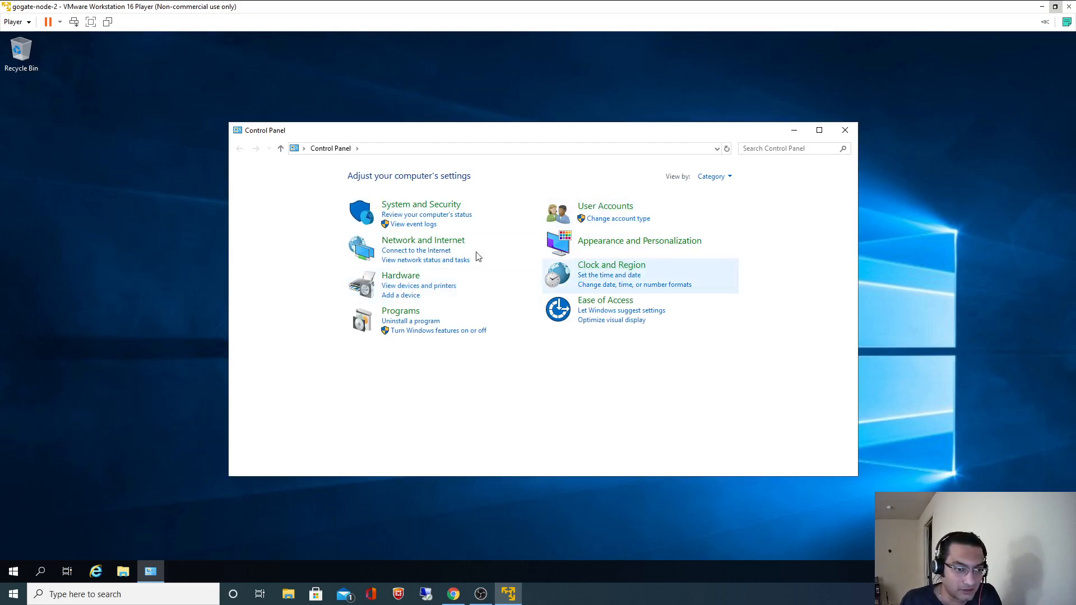
{"action": "left_click", "coordinate": [436, 206]}
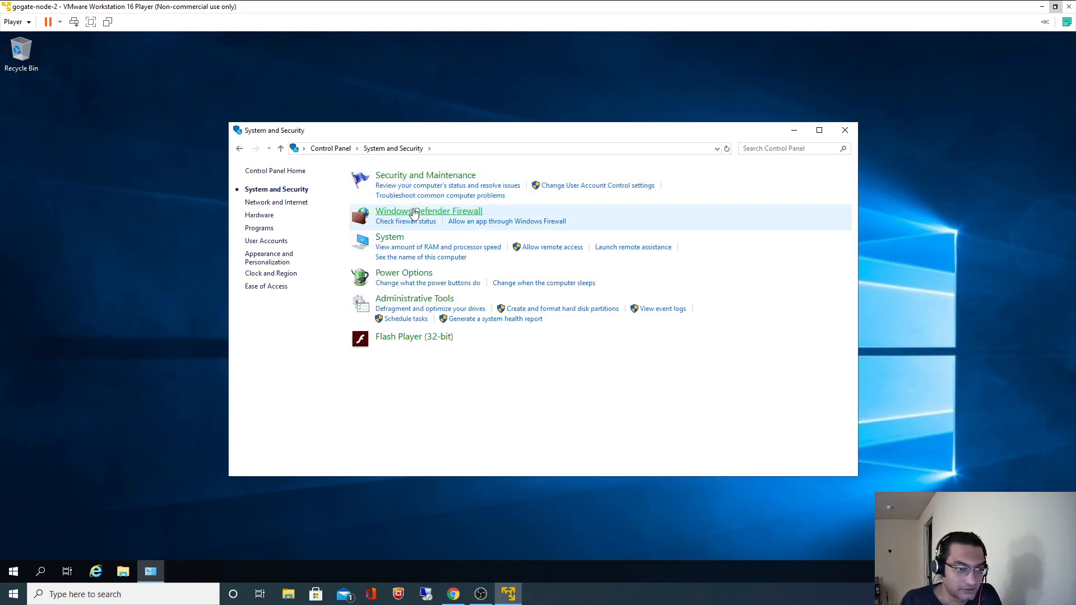
{"action": "left_click", "coordinate": [401, 222]}
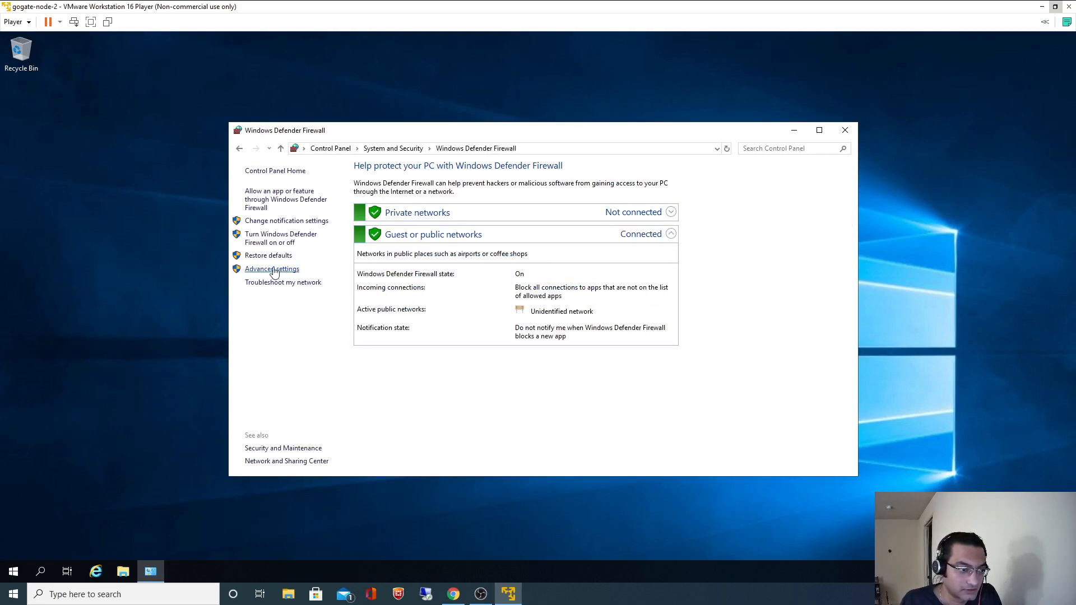
{"action": "left_click", "coordinate": [282, 240]}
{"action": "left_click", "coordinate": [415, 252]}
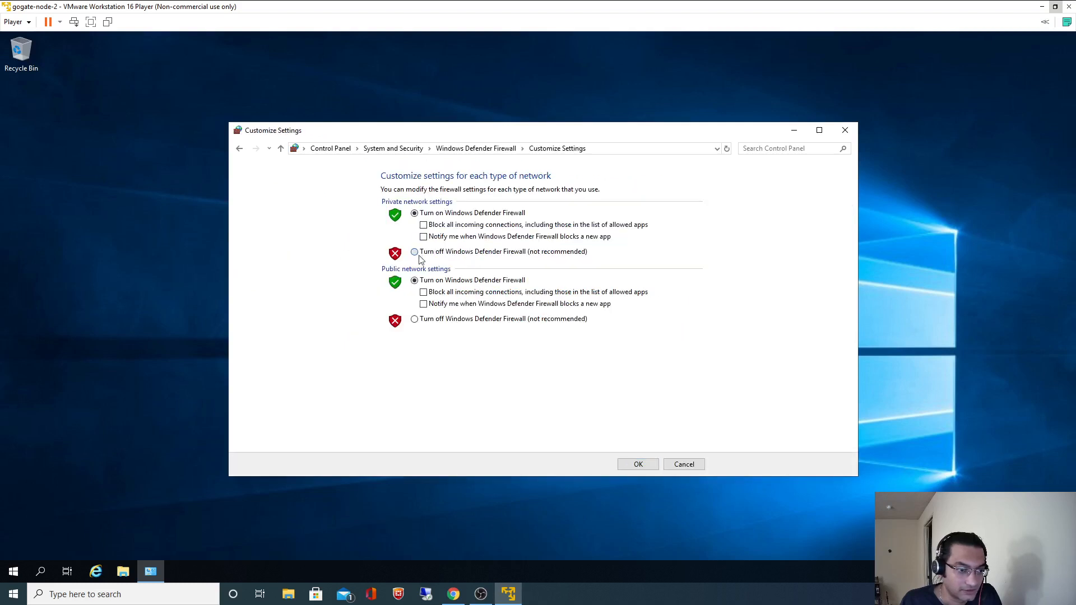
{"action": "left_click", "coordinate": [415, 319]}
{"action": "left_click", "coordinate": [636, 464]}
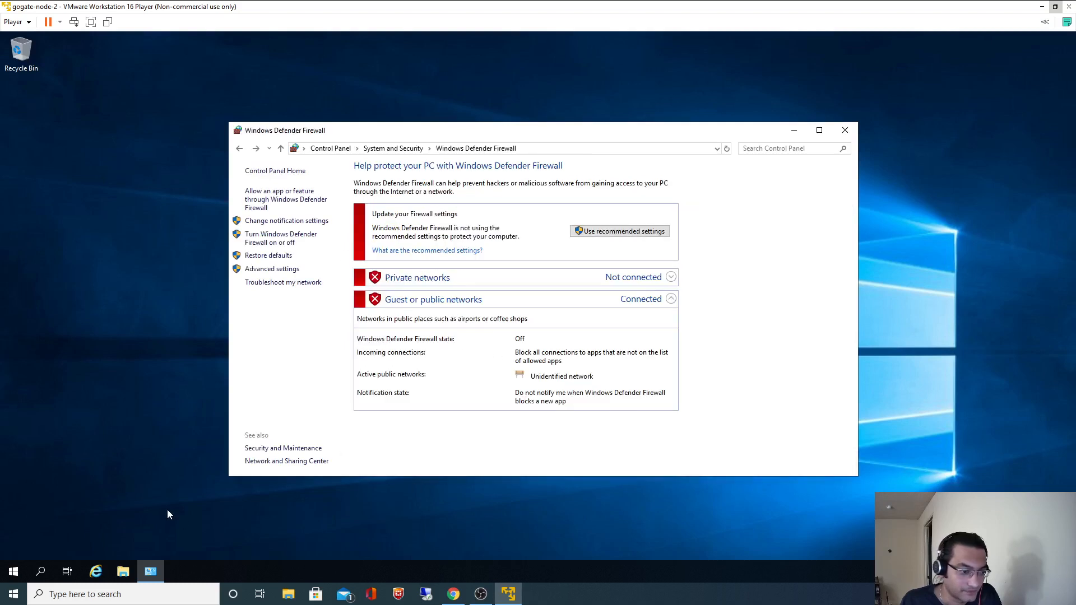
Restart the gogate-node-2 guest and confirm the shutdown prompt.
{"action": "left_click", "coordinate": [13, 571]}
{"action": "left_click", "coordinate": [13, 547]}
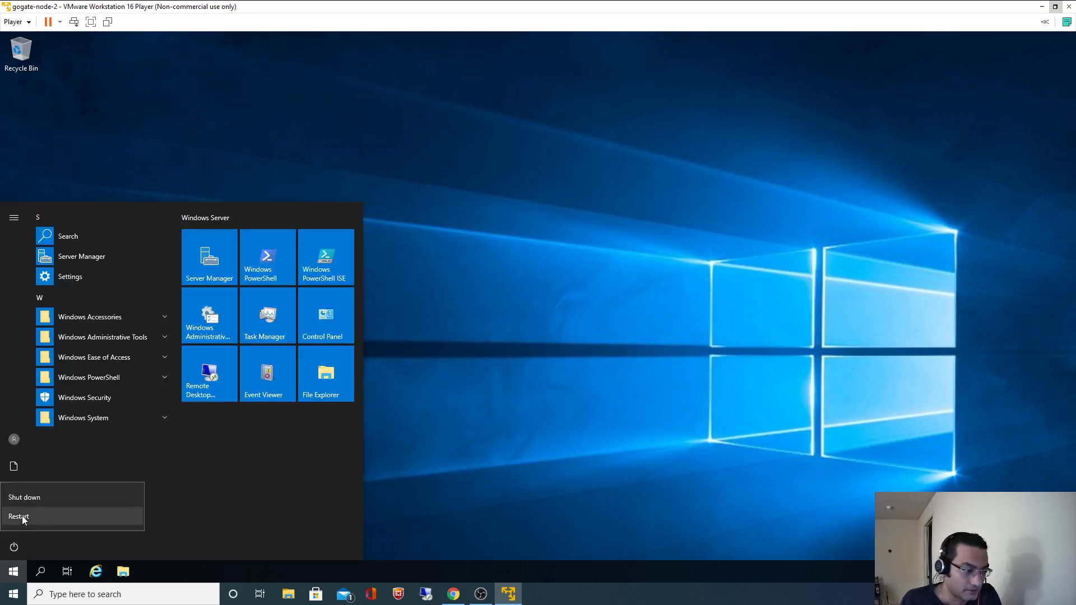
{"action": "left_click", "coordinate": [25, 515]}
{"action": "left_click", "coordinate": [170, 514]}
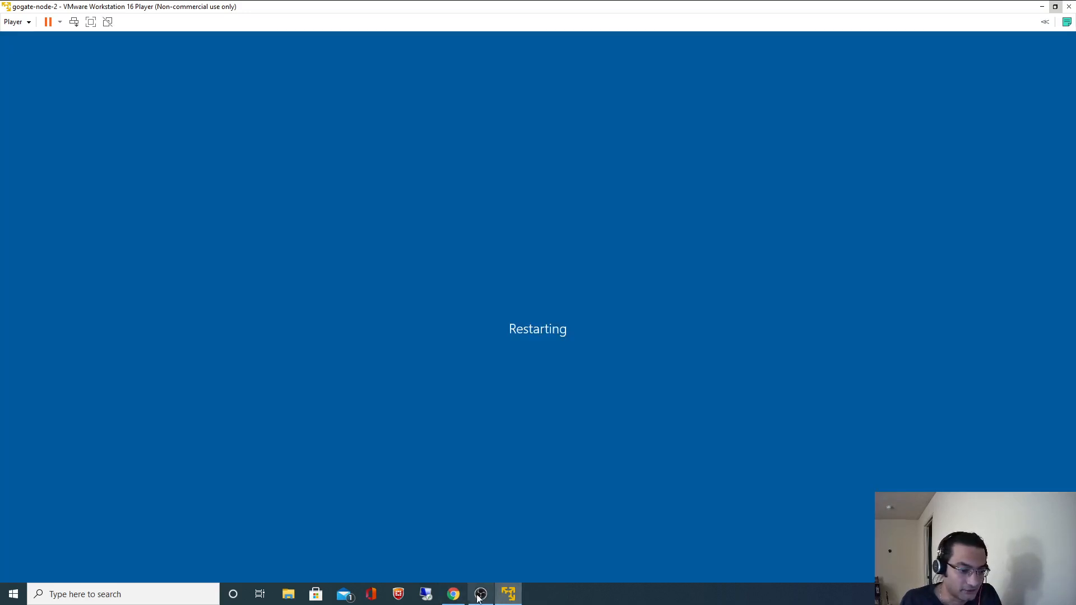
{"action": "left_click", "coordinate": [452, 594]}
Scroll the GitHub README back up to the gogate-dc-1 / gogate-node-1 / gogate-node-2 cluster diagram.
{"action": "left_click", "coordinate": [731, 473]}
{"action": "scroll", "coordinate": [793, 451], "scroll_direction": "up", "scroll_amount": 15}
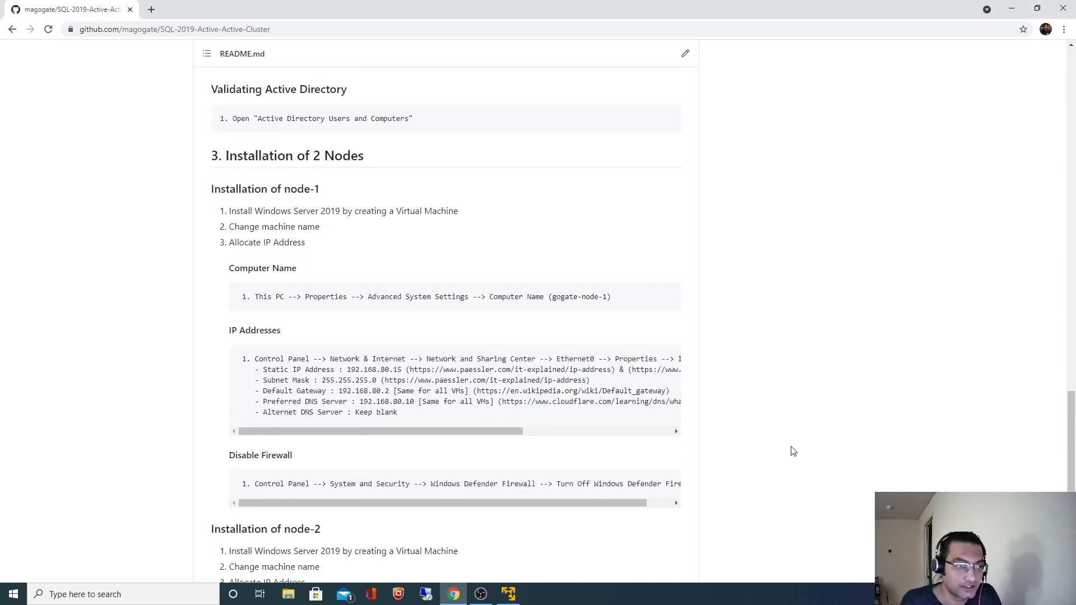
{"action": "scroll", "coordinate": [793, 451], "scroll_direction": "up", "scroll_amount": 14}
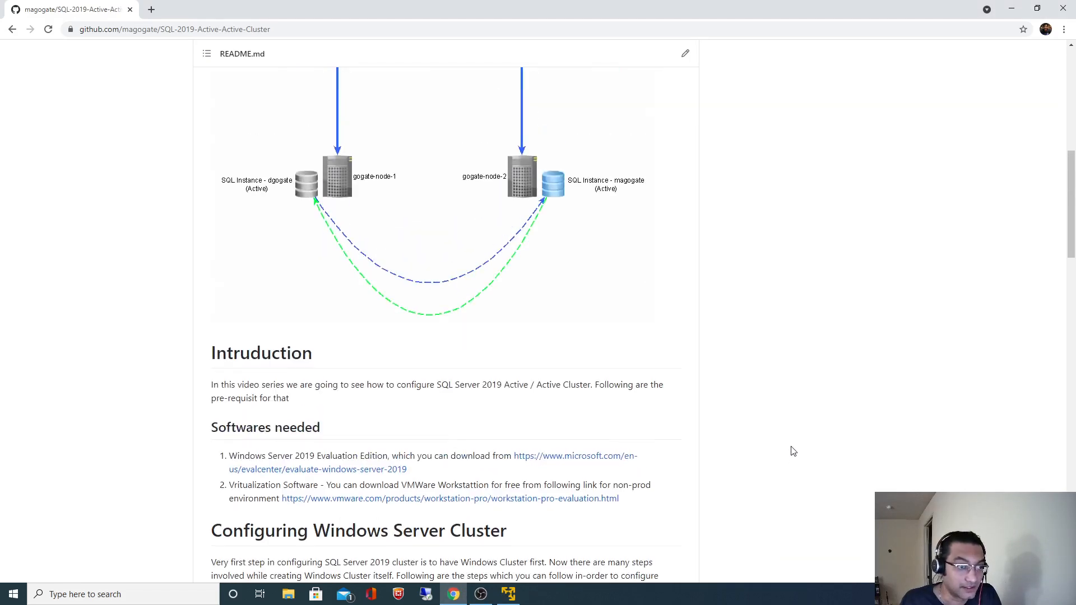